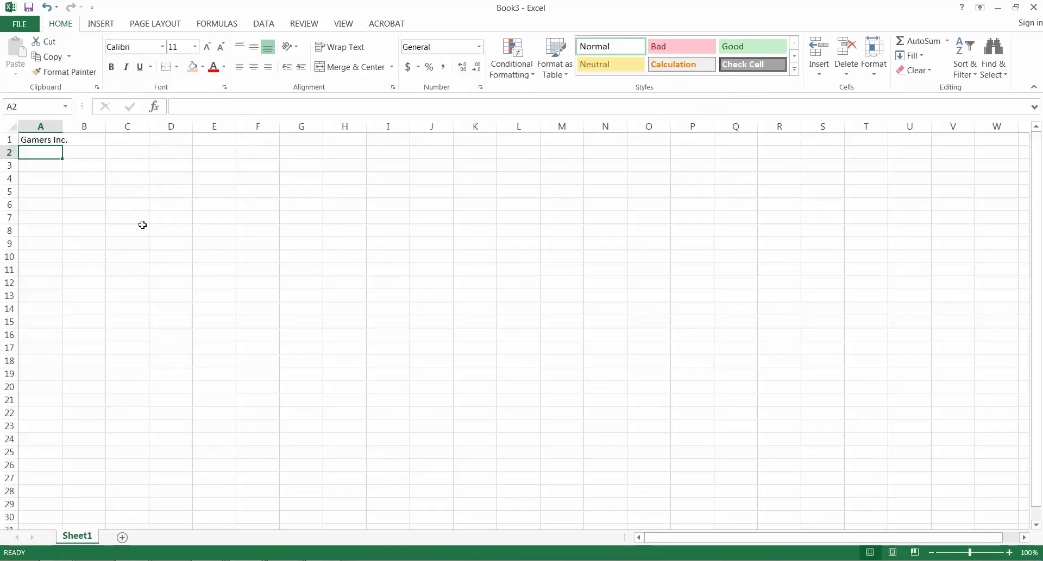
Enter the title "Capital Budgeting Incremental Analysis" in cell A2, below the company name
{"action": "type", "text": "c"}
{"action": "type", "text": "Cap"}
{"action": "type", "text": "ital"}
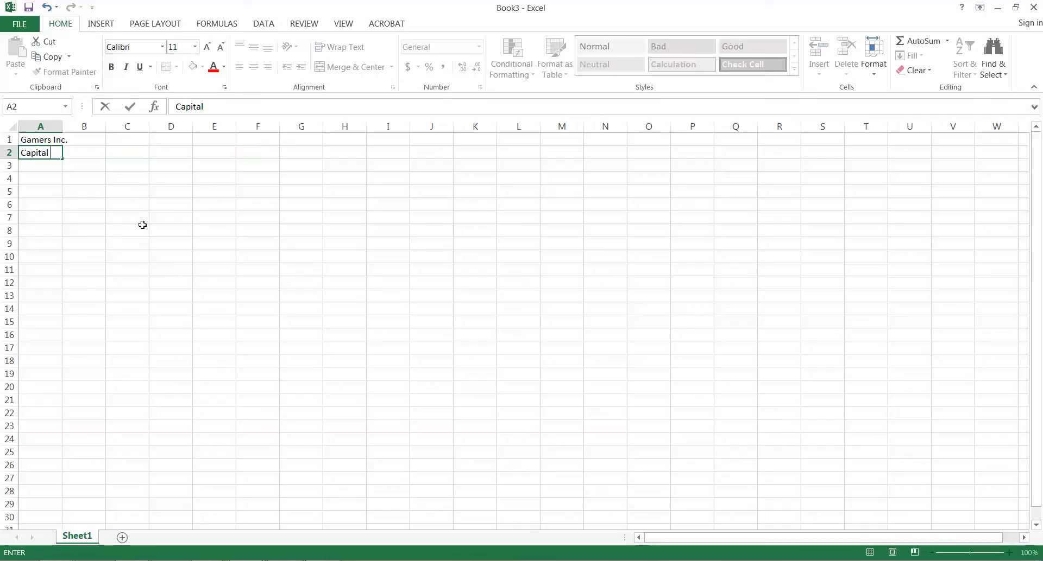
{"action": "type", "text": " Budgeting Incr"}
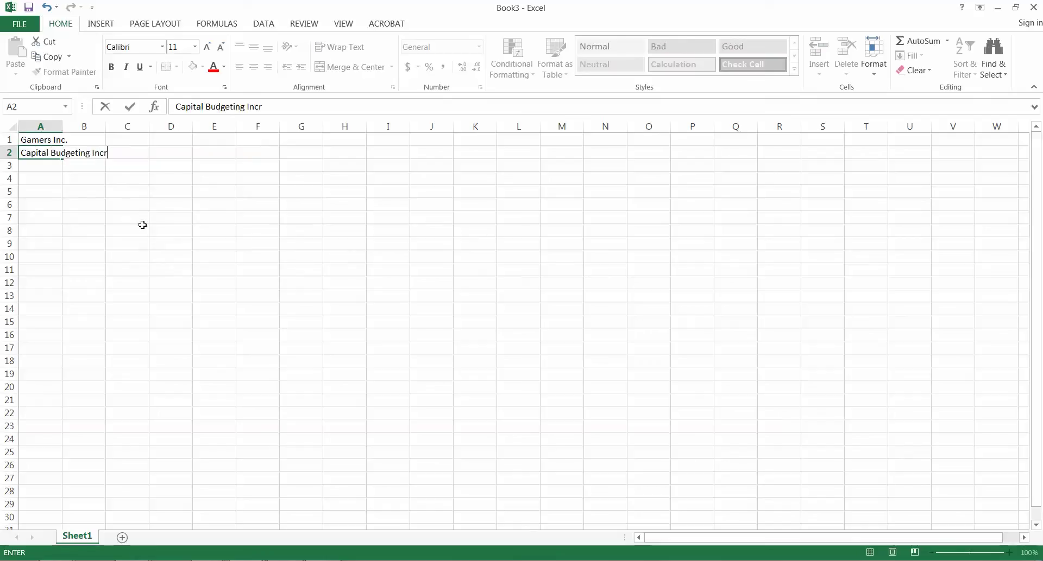
{"action": "type", "text": "emental Analysi"}
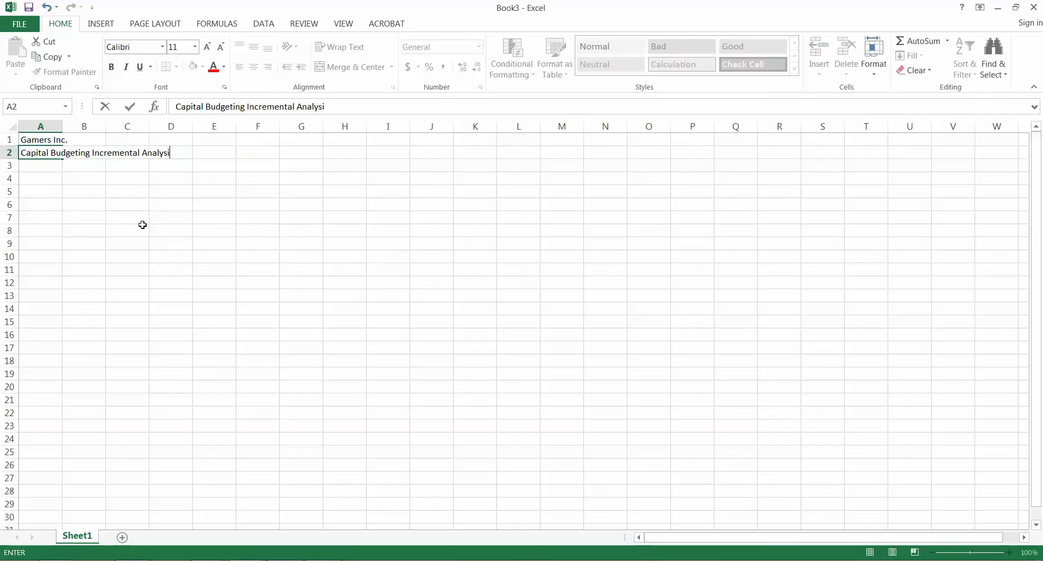
{"action": "type", "text": "s"}
{"action": "key", "text": "Return"}
Enter "Original" in cell A3 as the scenario label
{"action": "type", "text": "O"}
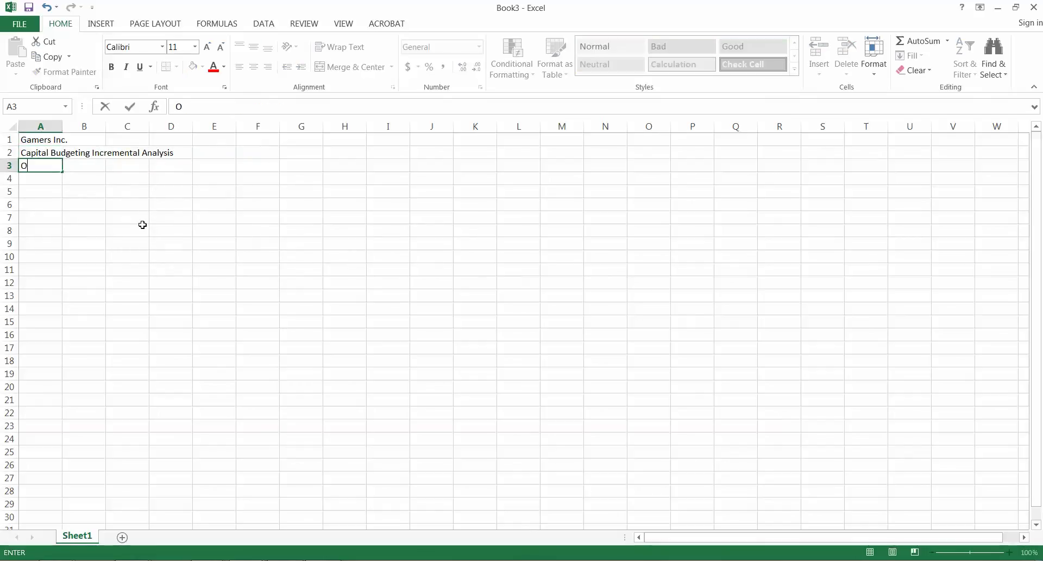
{"action": "type", "text": "riginal"}
{"action": "key", "text": "Return"}
{"action": "key", "text": "Return"}
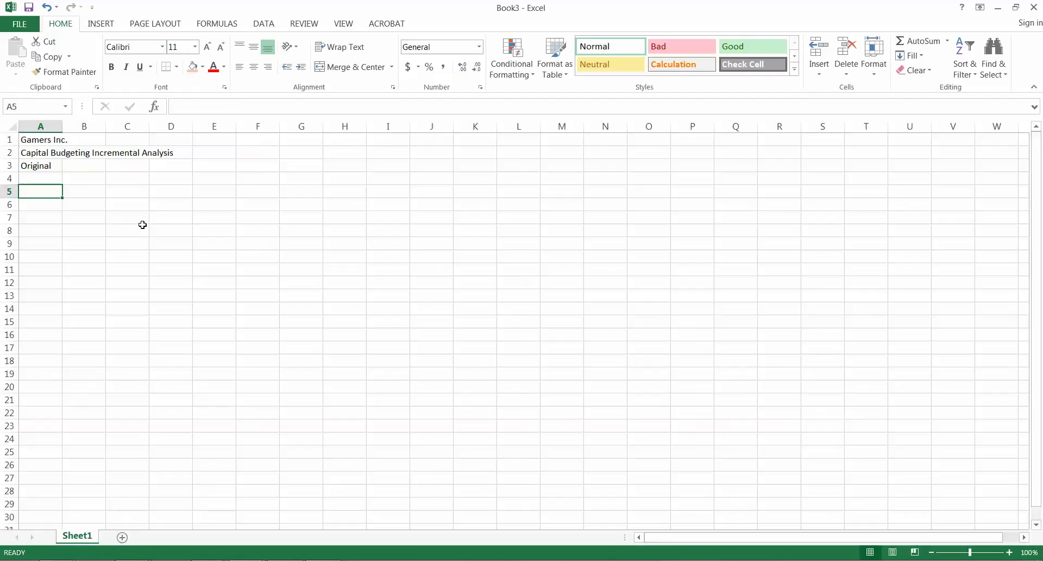
Label cell A5 "Cost of Advertising" and widen column A enough to fit the label
{"action": "type", "text": "Cost of "}
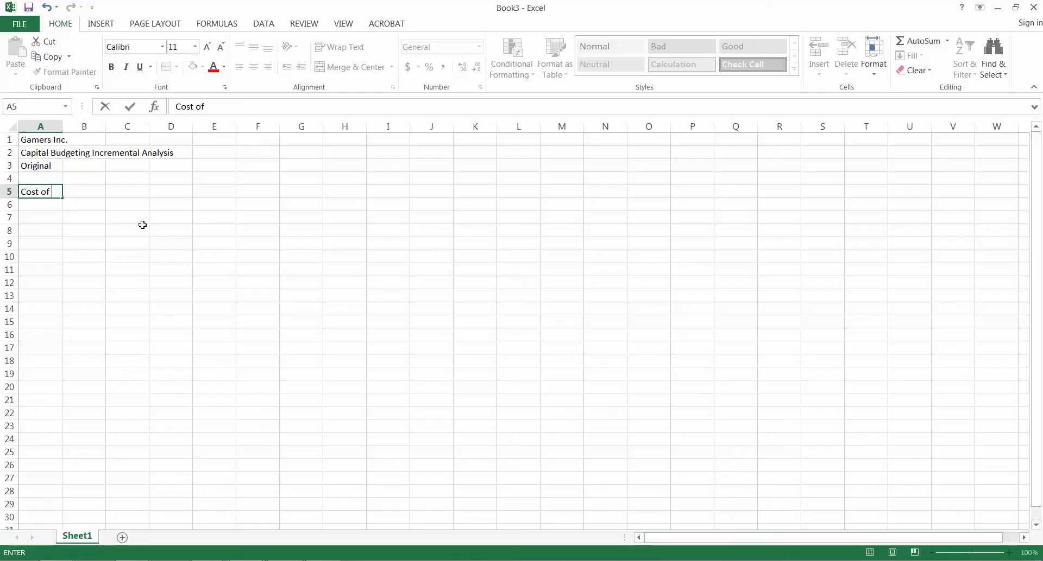
{"action": "type", "text": "Advertising"}
{"action": "key", "text": "Return"}
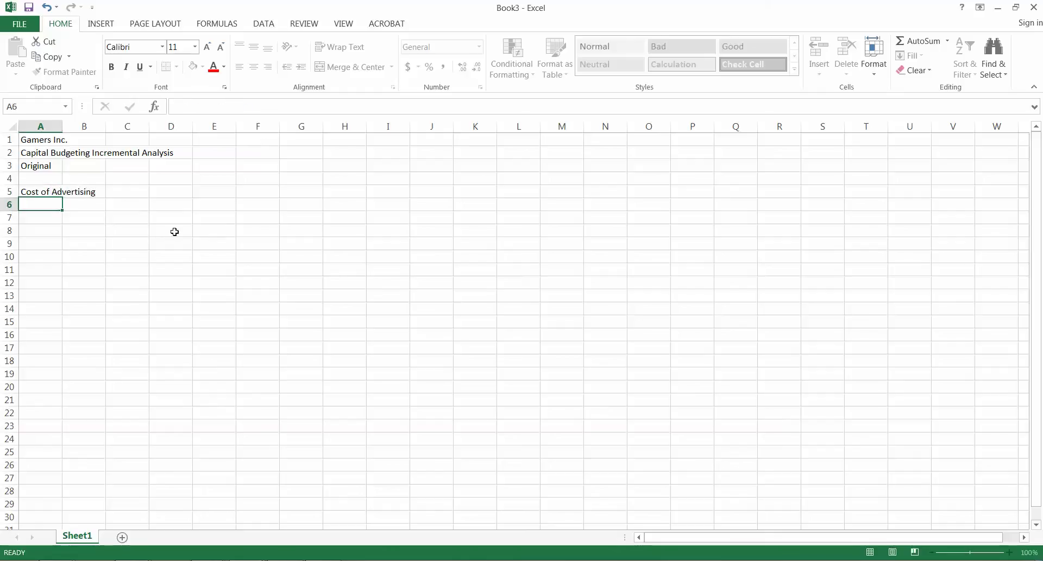
{"action": "left_click_drag", "start_coordinate": [62, 126], "coordinate": [127, 127]}
Enter 3000000 in B5 as the advertising cost and apply the Accounting dollar format
{"action": "left_click", "coordinate": [155, 189]}
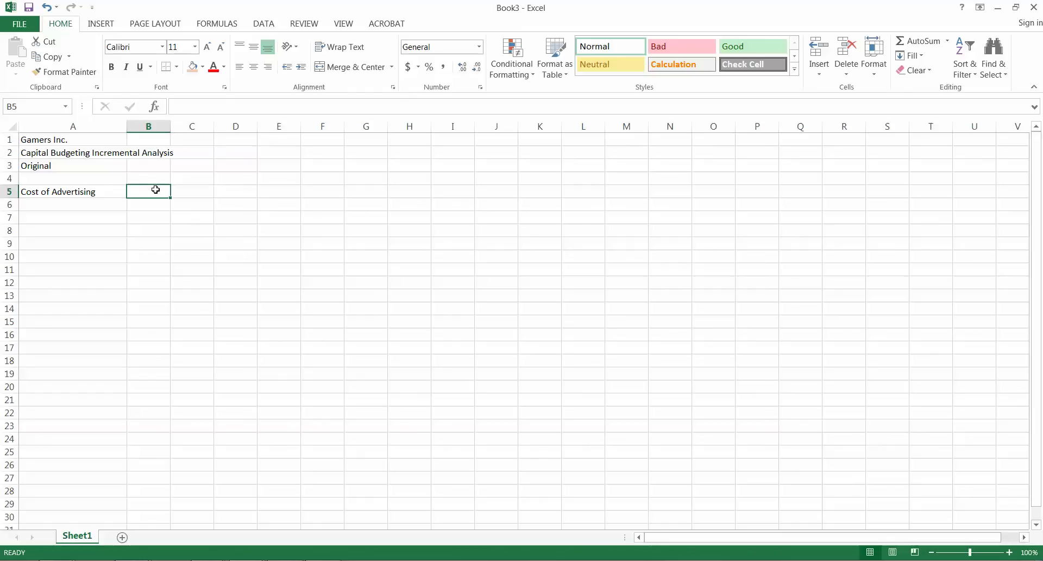
{"action": "type", "text": "3000000"}
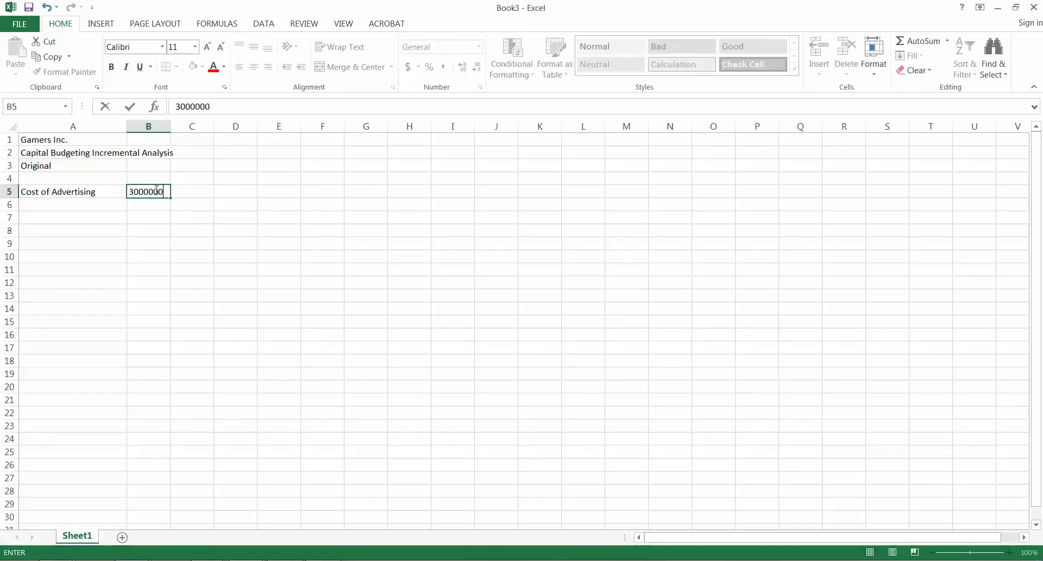
{"action": "key", "text": "Return"}
{"action": "left_click", "coordinate": [157, 192]}
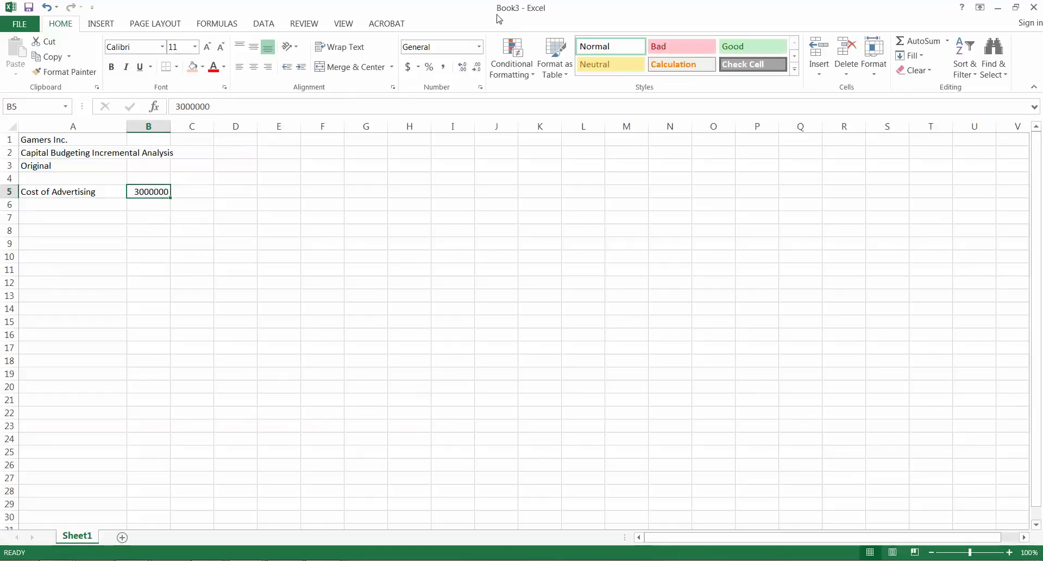
{"action": "left_click", "coordinate": [408, 67]}
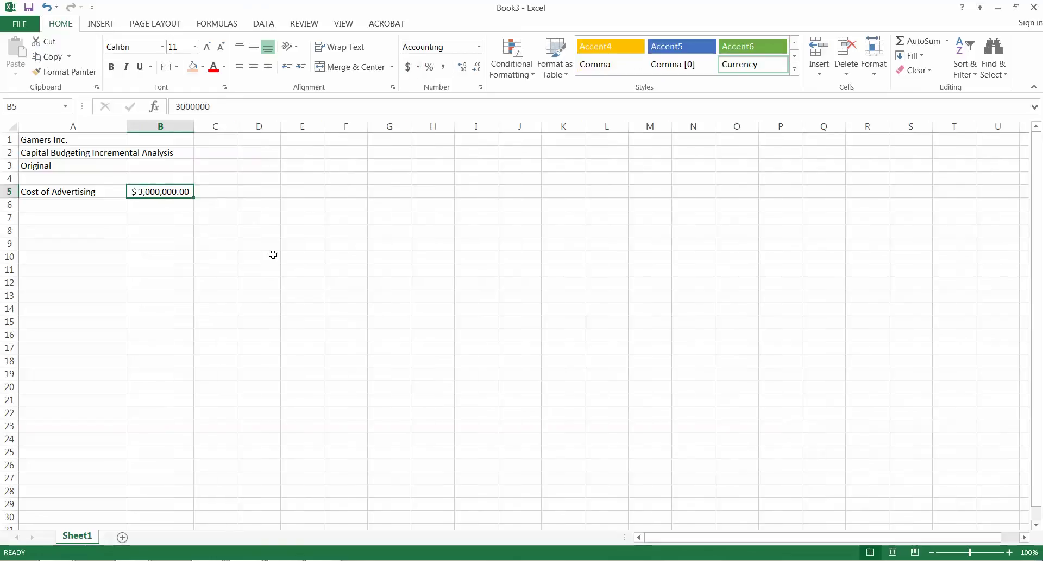
Enter the row labels "Price" in A7 and "Variable cost/unit" in A8
{"action": "left_click", "coordinate": [97, 220]}
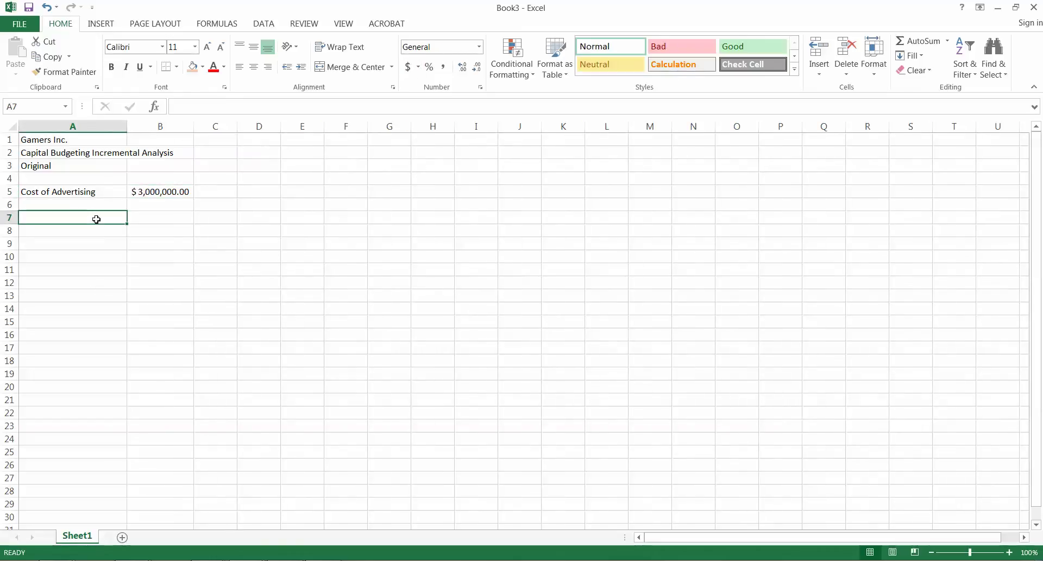
{"action": "type", "text": "Price"}
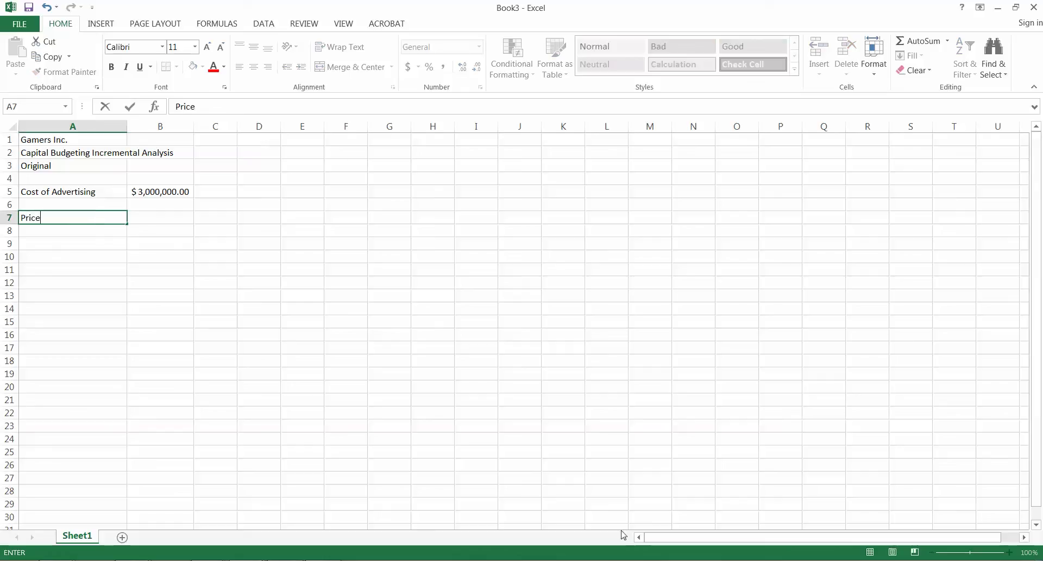
{"action": "key", "text": "Return"}
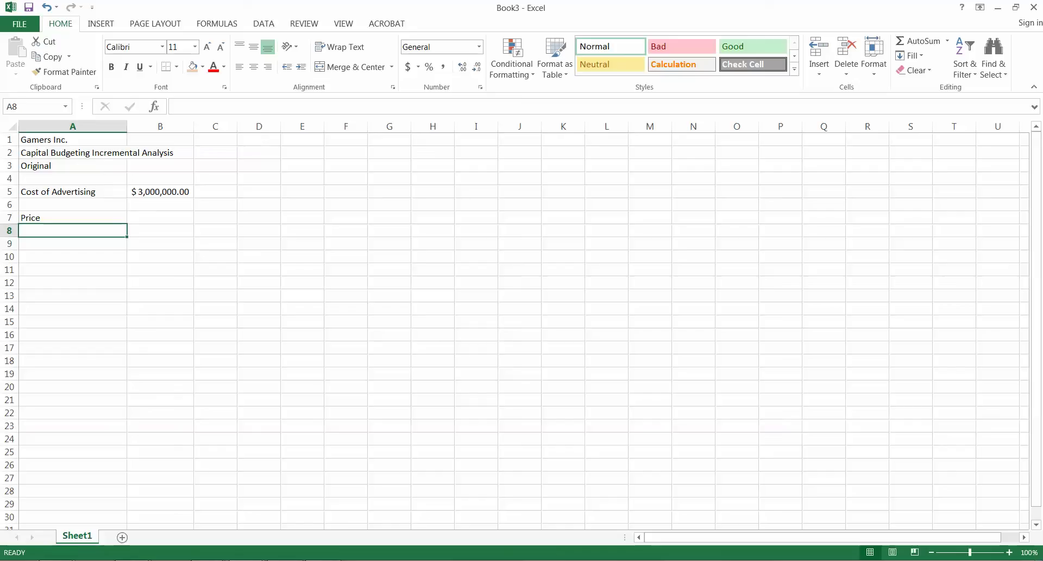
{"action": "type", "text": "Vari"}
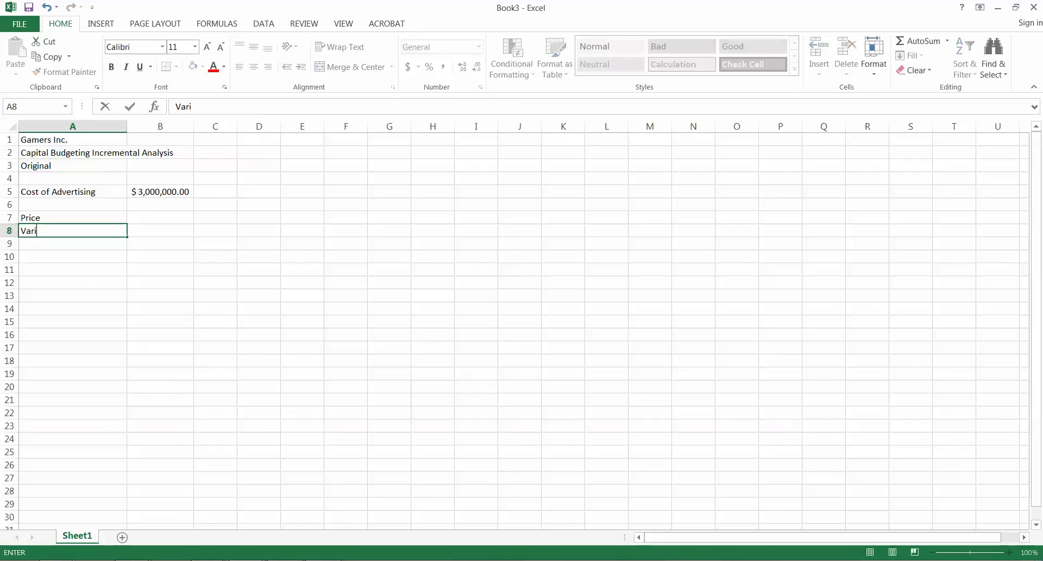
{"action": "type", "text": "able cost/unit"}
Change the label in A7 to "Price/unit"
{"action": "key", "text": "Up"}
{"action": "mouse_move", "coordinate": [1040, 560]}
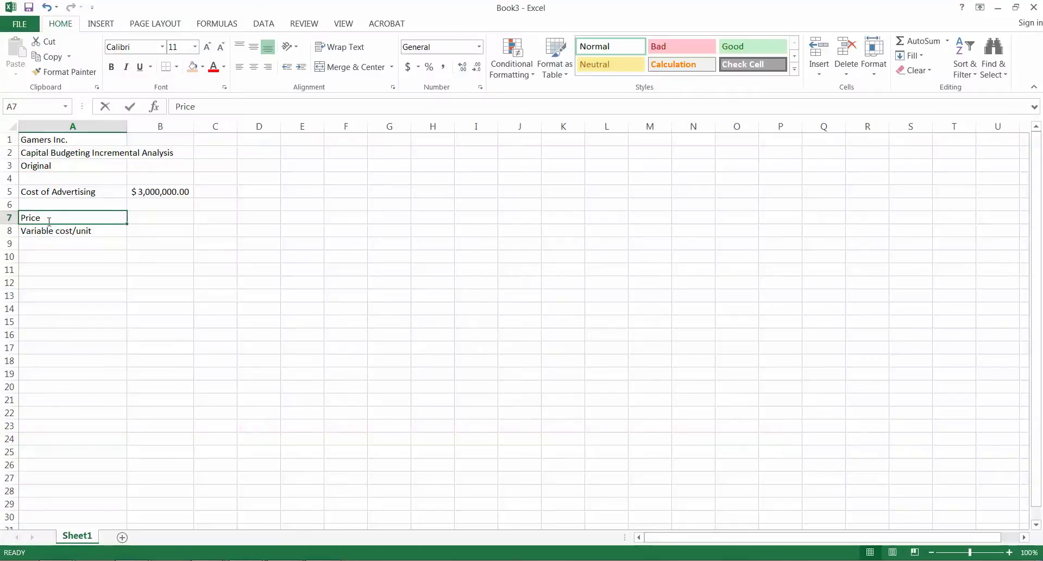
{"action": "double_click", "coordinate": [47, 220]}
{"action": "type", "text": "/unit"}
{"action": "key", "text": "Return"}
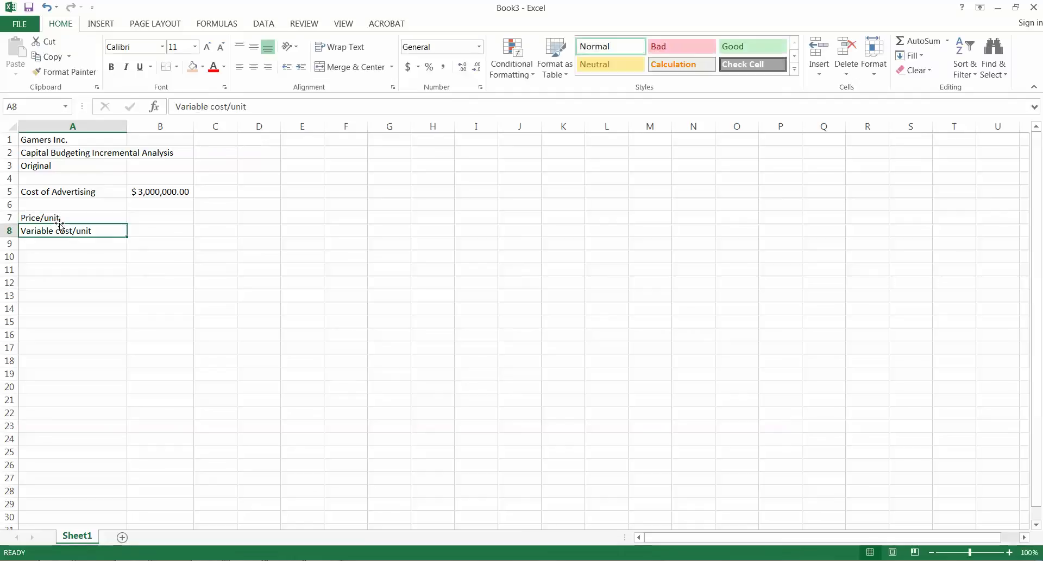
Insert a blank row between the advertising cost and the price row, and label cell A7 "Year"
{"action": "left_click", "coordinate": [184, 213]}
{"action": "left_click", "coordinate": [183, 204]}
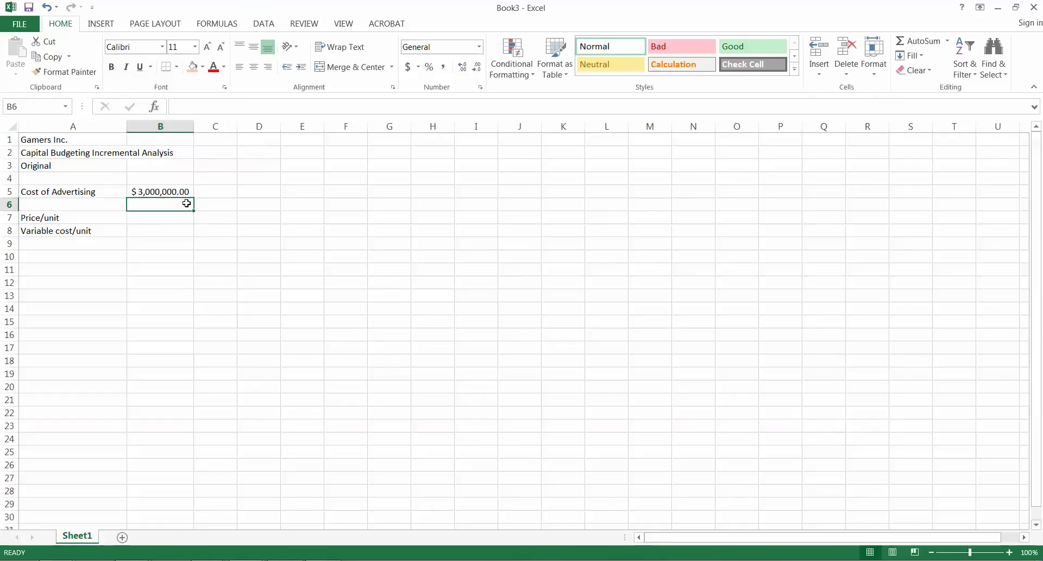
{"action": "key", "text": "alt+i"}
{"action": "key", "text": "r"}
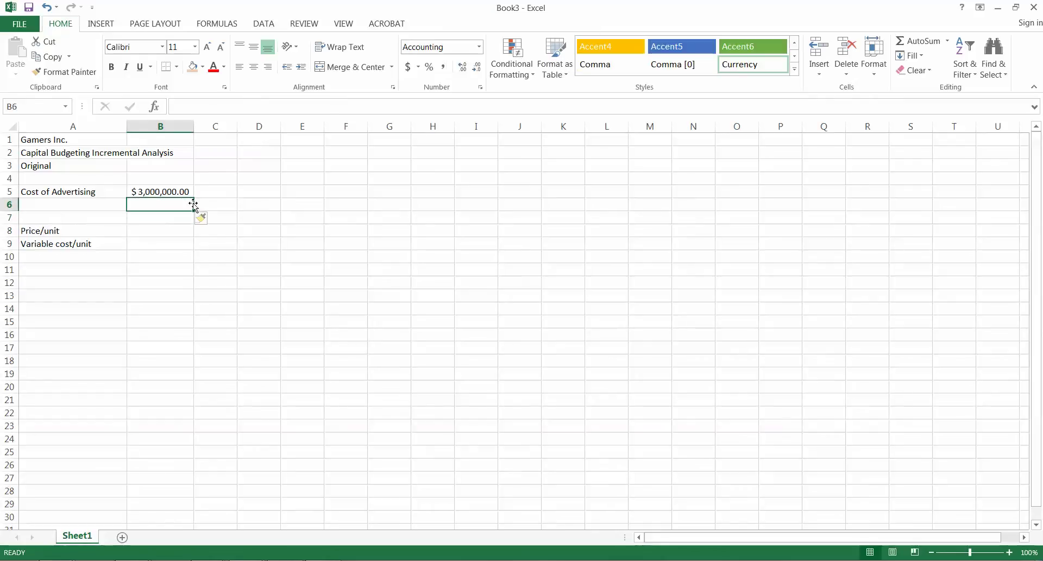
{"action": "key", "text": "Down"}
{"action": "key", "text": "Left"}
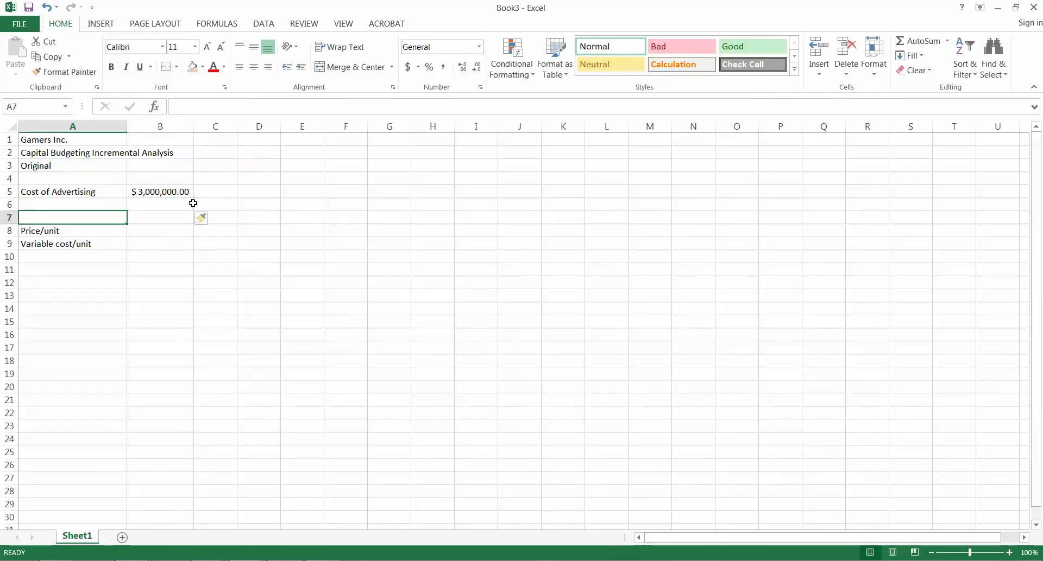
{"action": "type", "text": "Year"}
{"action": "key", "text": "Tab"}
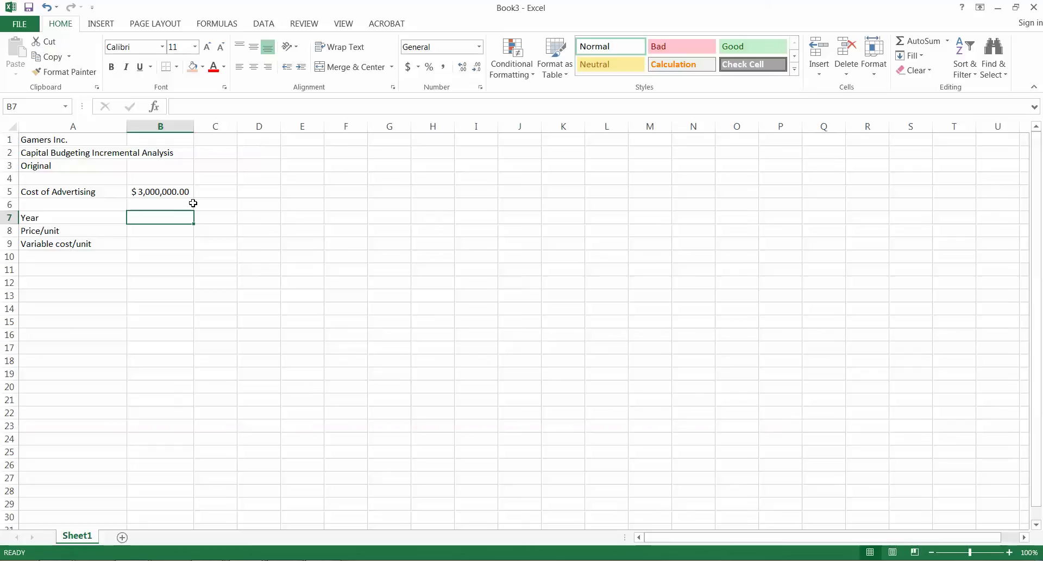
Number the years 0 through 5 across cells B7 to G7
{"action": "type", "text": "0"}
{"action": "key", "text": "Tab"}
{"action": "type", "text": "1"}
{"action": "key", "text": "Tab"}
{"action": "type", "text": "2"}
{"action": "key", "text": "Tab"}
{"action": "type", "text": "3"}
{"action": "key", "text": "Tab"}
{"action": "type", "text": "4"}
{"action": "key", "text": "Tab"}
{"action": "type", "text": "5"}
{"action": "key", "text": "Tab"}
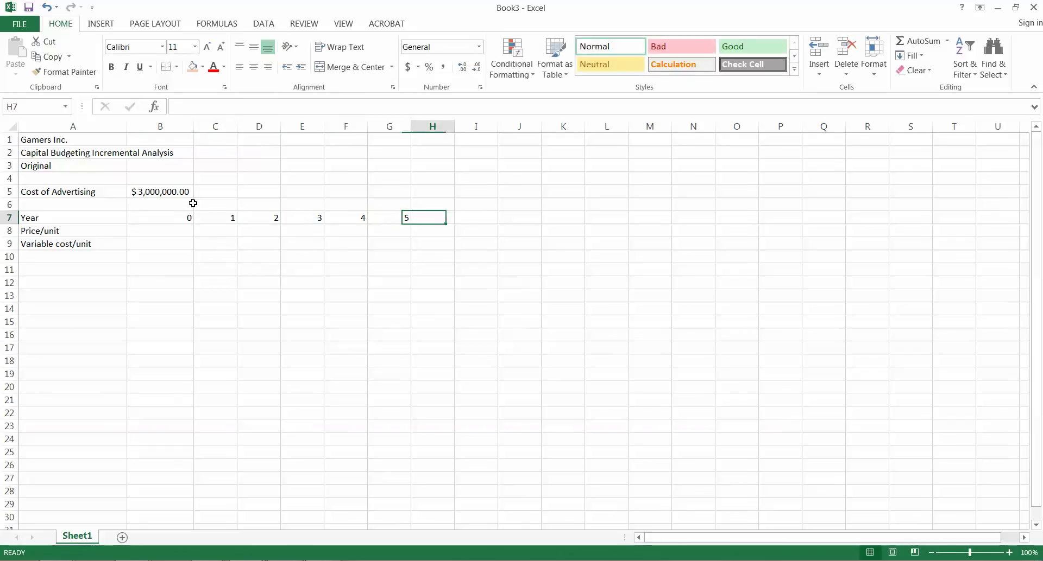
Label cell A11 "Units Sold", leaving row 10 blank
{"action": "key", "text": "Down"}
{"action": "key", "text": "Left"}
{"action": "key", "text": "Left"}
{"action": "key", "text": "Left"}
{"action": "key", "text": "Left"}
{"action": "key", "text": "Left"}
{"action": "key", "text": "Left"}
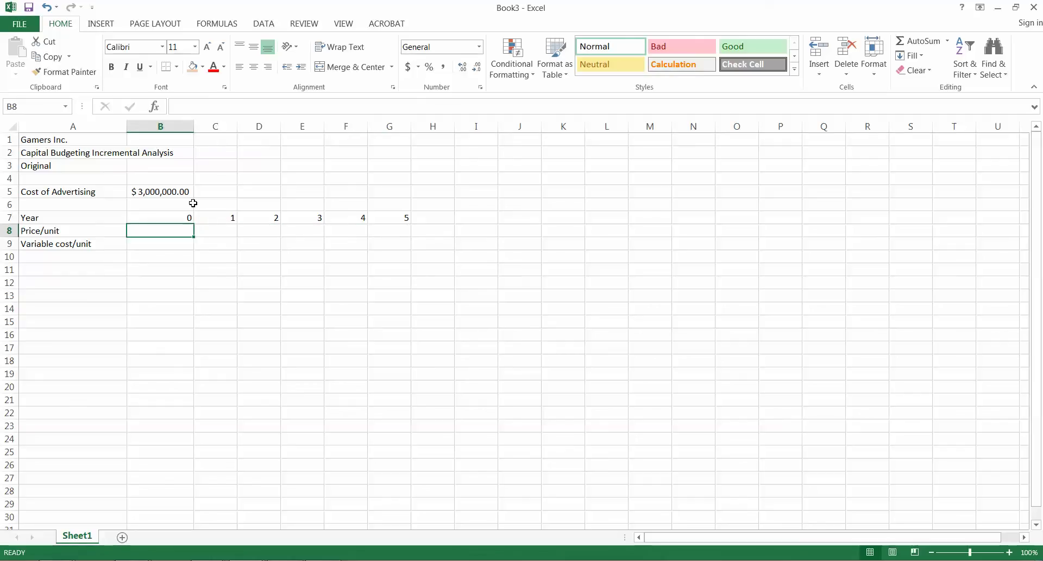
{"action": "key", "text": "Down"}
{"action": "key", "text": "Down"}
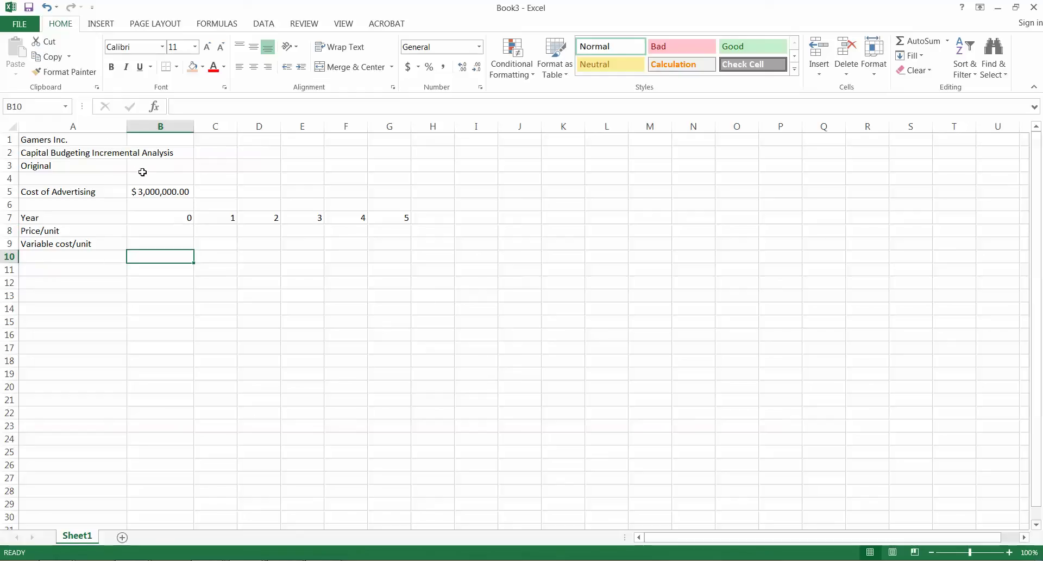
{"action": "key", "text": "Down"}
{"action": "key", "text": "Left"}
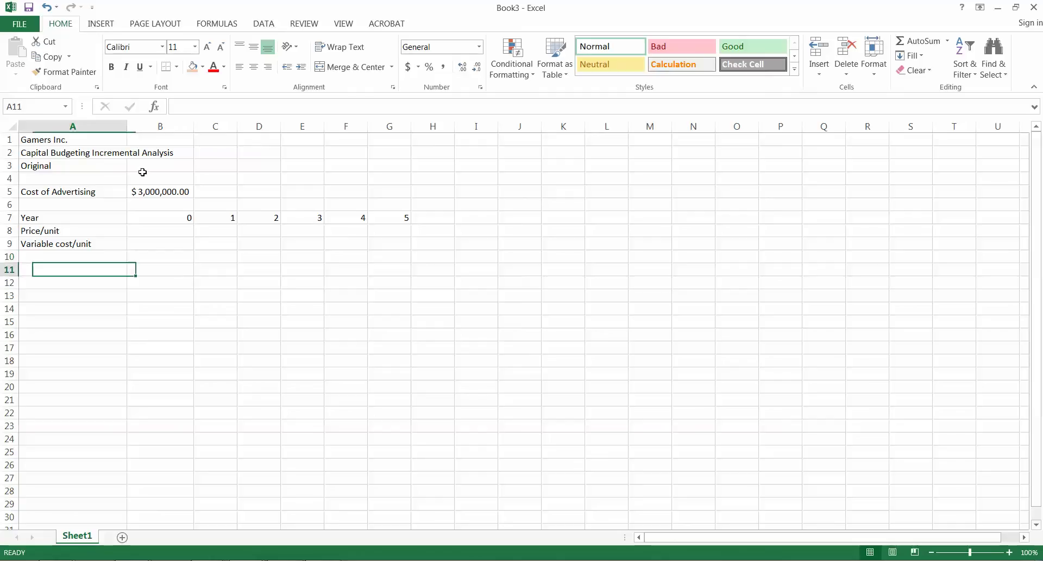
{"action": "type", "text": "Units SOld"}
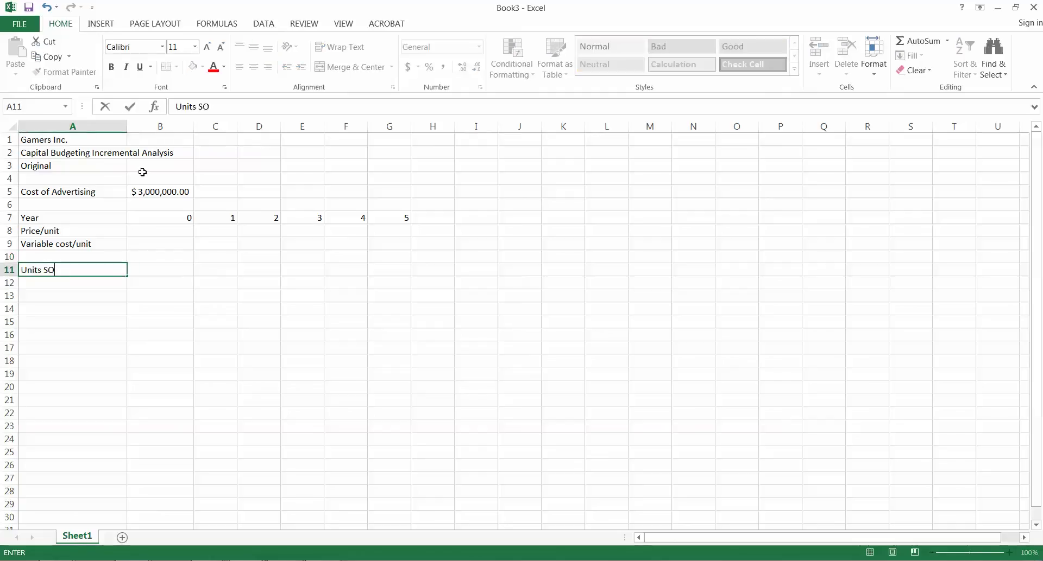
{"action": "key", "text": "BackSpace"}
{"action": "key", "text": "BackSpace"}
{"action": "key", "text": "BackSpace"}
{"action": "type", "text": "old"}
{"action": "key", "text": "Tab"}
Fill in the units sold with 30000 for year 1 and 25000 for years 2 and 3
{"action": "key", "text": "Right"}
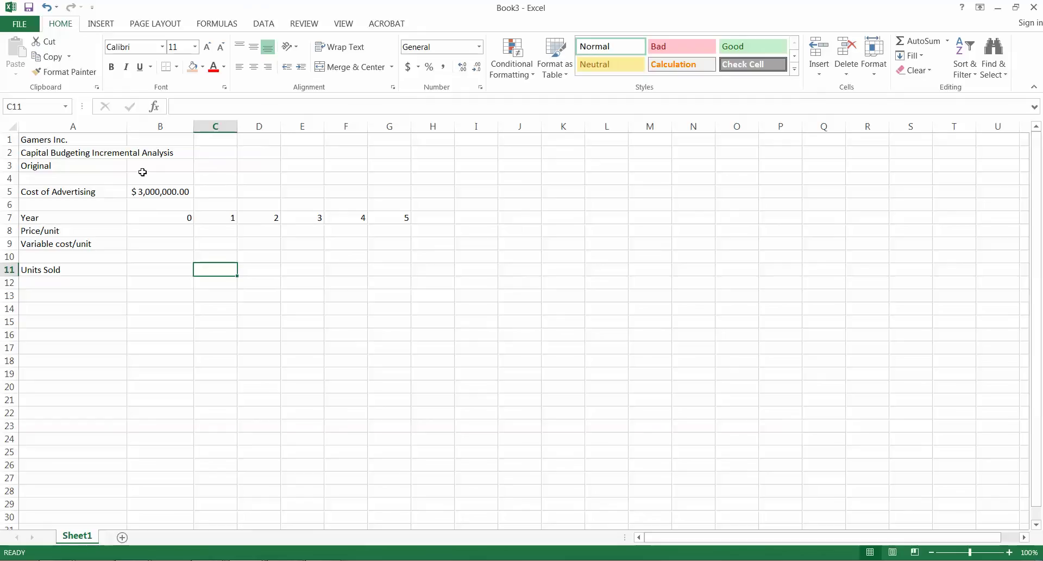
{"action": "type", "text": "30000"}
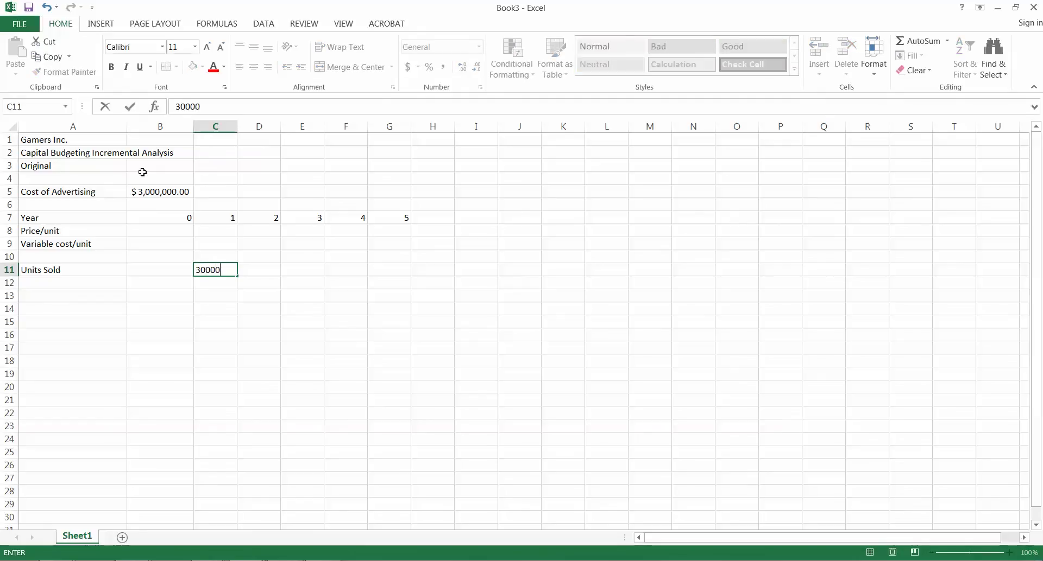
{"action": "key", "text": "Tab"}
{"action": "type", "text": "25000"}
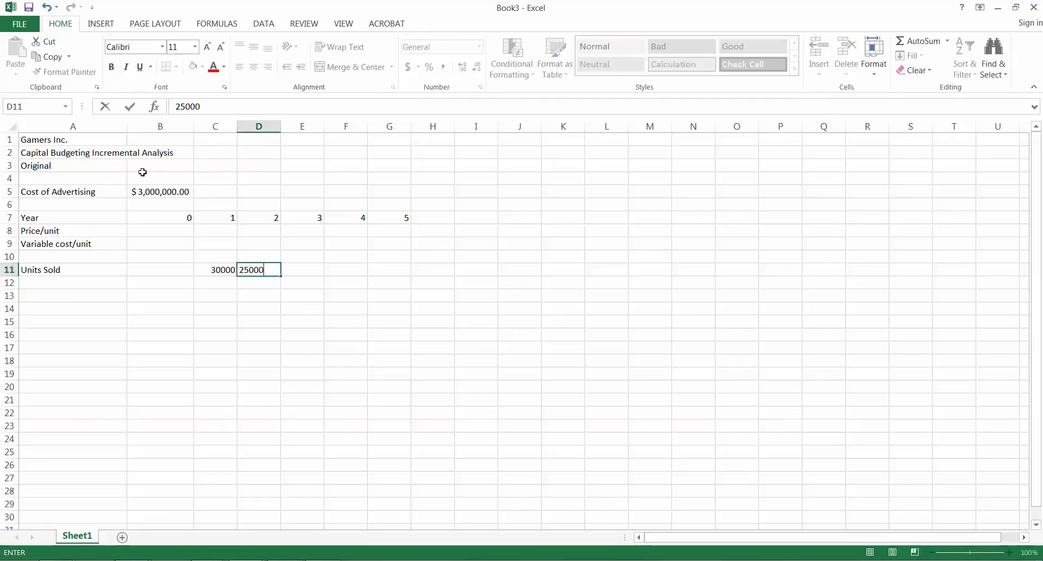
{"action": "key", "text": "Return"}
{"action": "key", "text": "Up"}
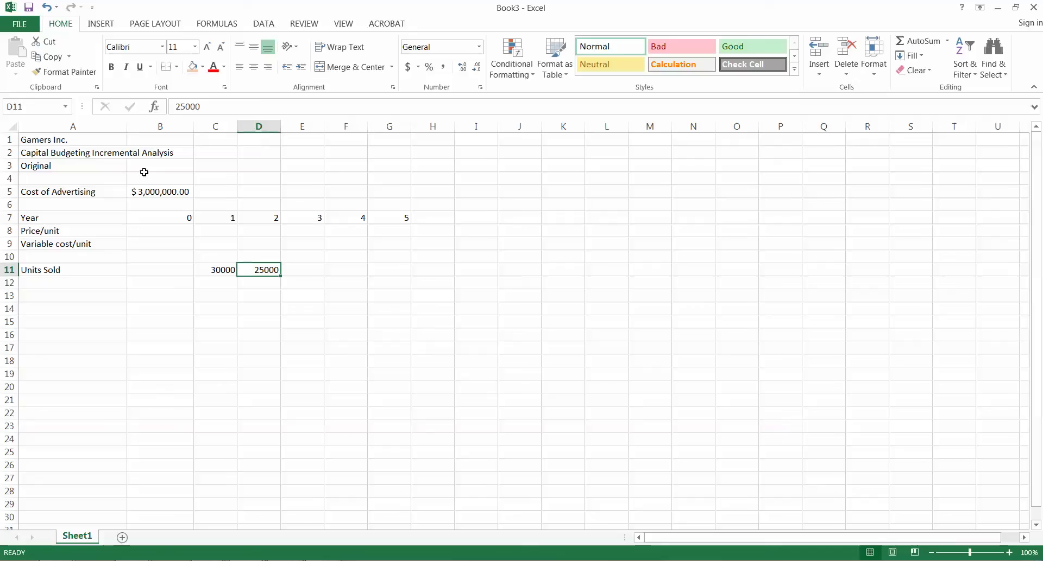
{"action": "key", "text": "ctrl+c"}
{"action": "key", "text": "Right"}
{"action": "key", "text": "ctrl+v"}
{"action": "key", "text": "Right"}
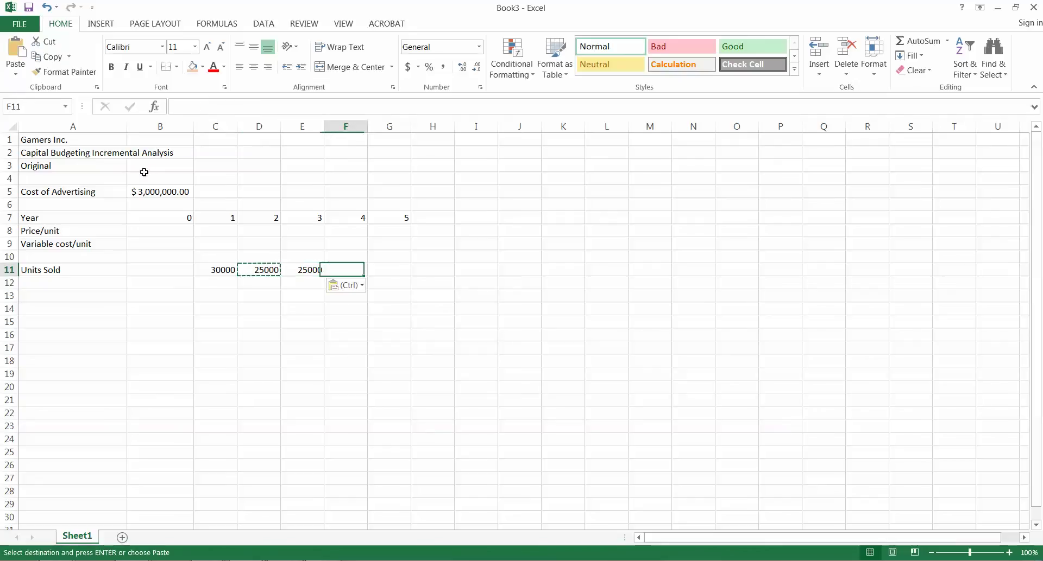
Enter 20000 units sold for both year 4 and year 5 in F11 and G11
{"action": "type", "text": "20000"}
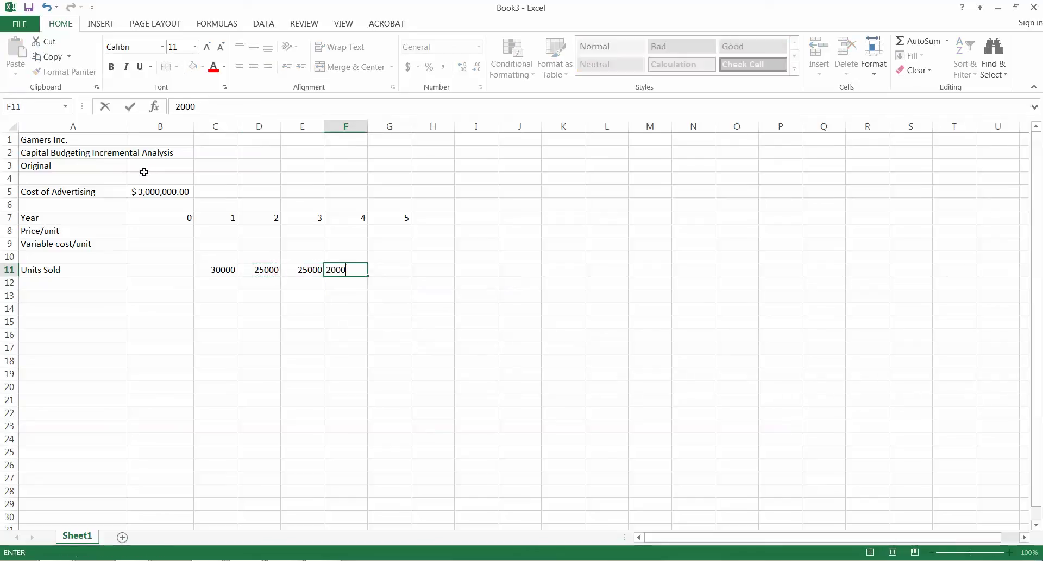
{"action": "key", "text": "Return"}
{"action": "key", "text": "Up"}
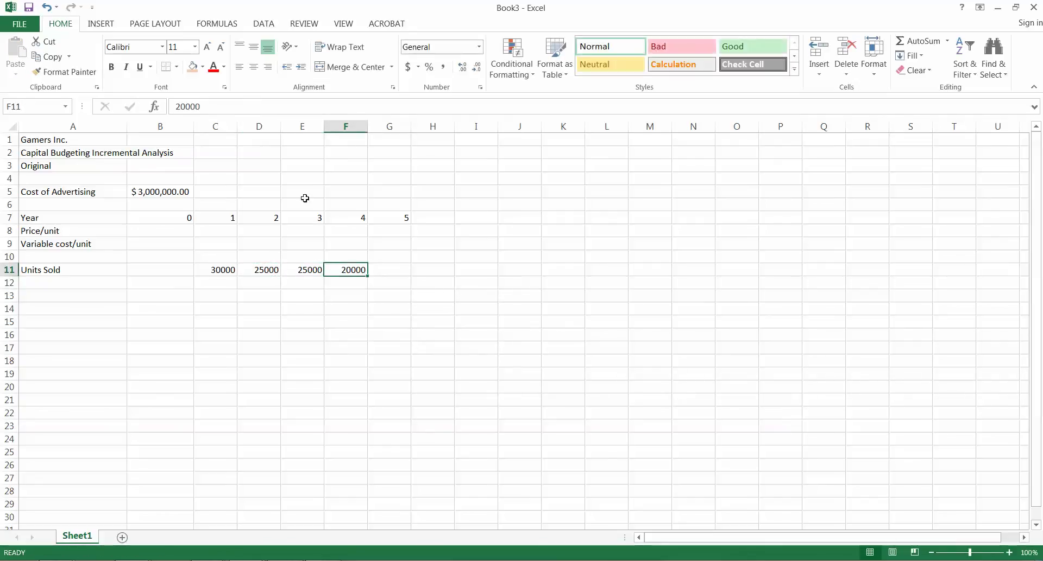
{"action": "key", "text": "Right"}
{"action": "type", "text": "20000"}
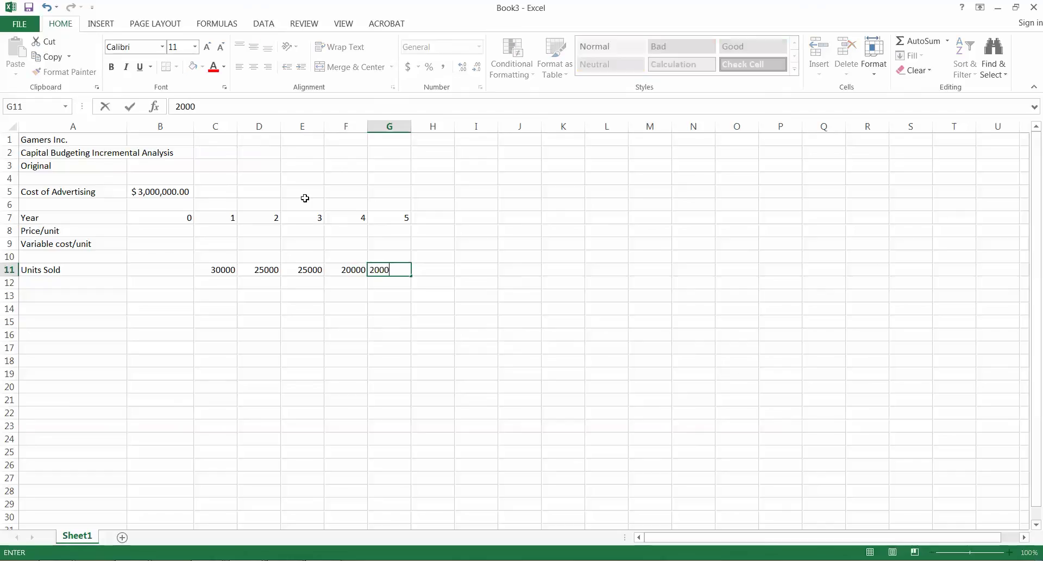
{"action": "key", "text": "ctrl+Return"}
Label cell A12 "Adjustment to Units Sold" directly below the Units Sold row
{"action": "key", "text": "Down"}
{"action": "key", "text": "Left"}
{"action": "key", "text": "Left"}
{"action": "key", "text": "Left"}
{"action": "key", "text": "Left"}
{"action": "key", "text": "Left"}
{"action": "key", "text": "Left"}
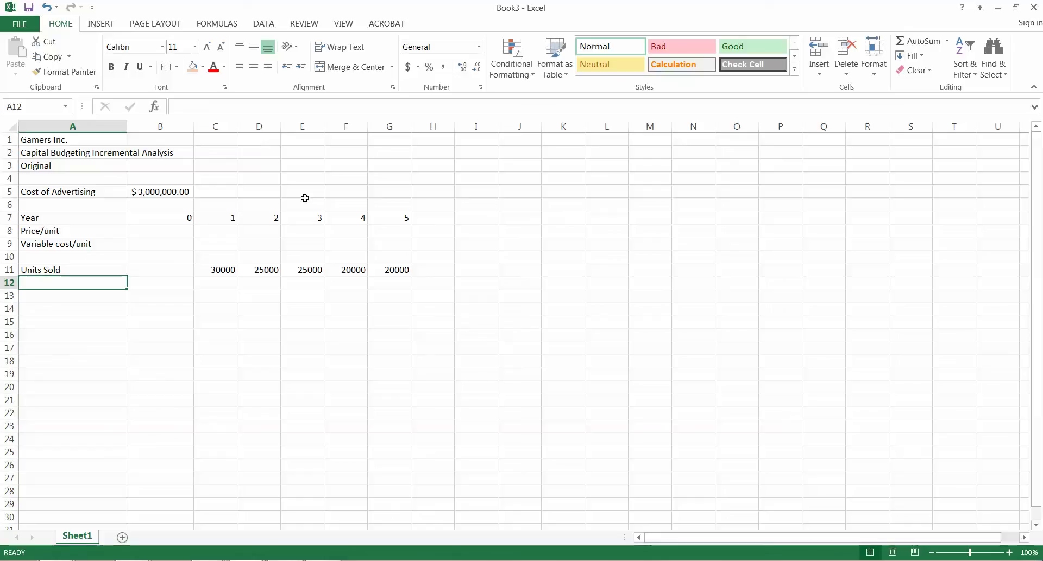
{"action": "type", "text": "A"}
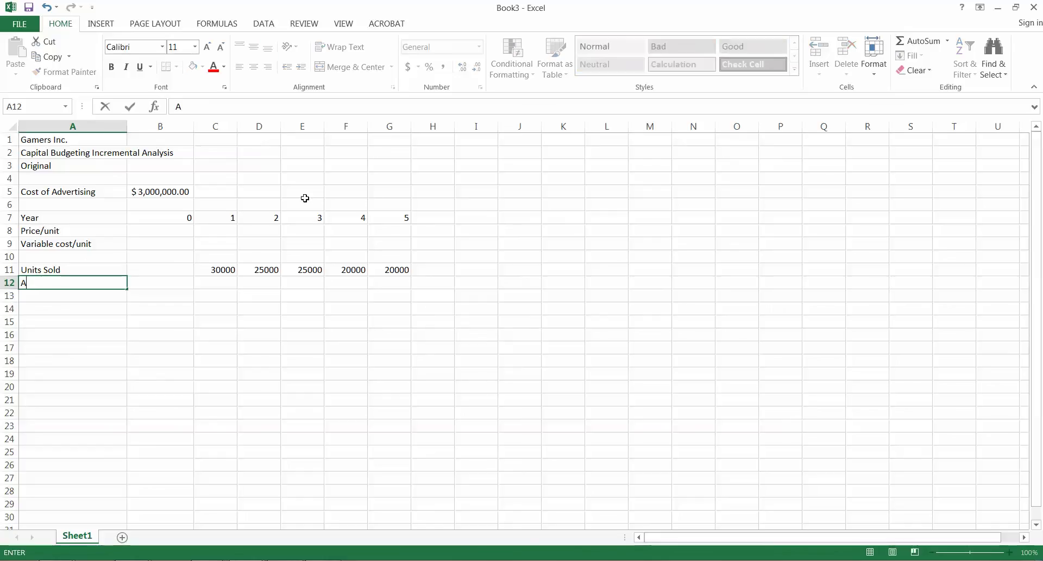
{"action": "type", "text": "djustment to Un"}
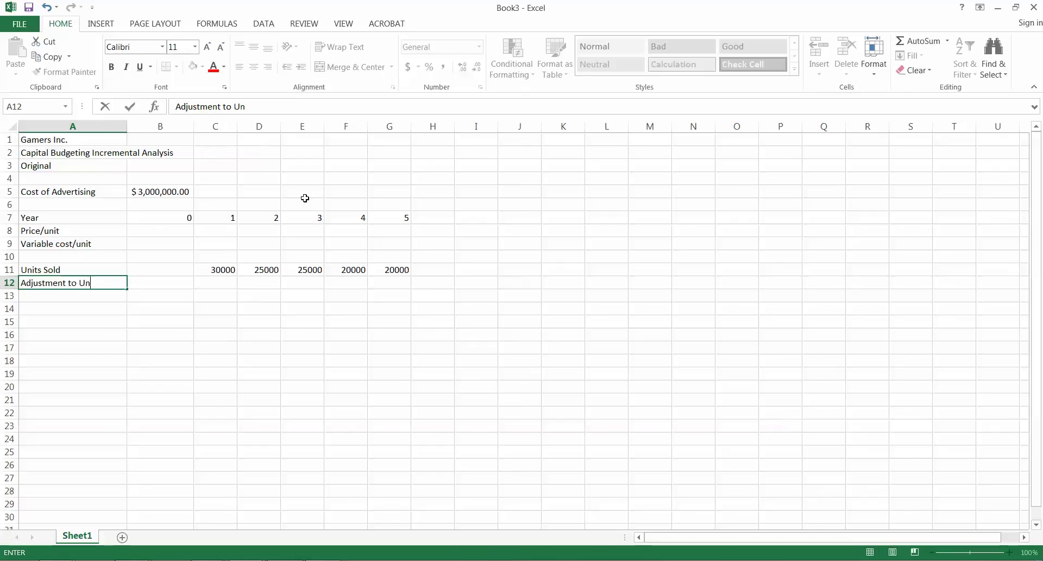
{"action": "type", "text": "its Sold"}
{"action": "key", "text": "Tab"}
Enter 100% in B12 as the adjustment to units sold
{"action": "mouse_move", "coordinate": [1040, 559]}
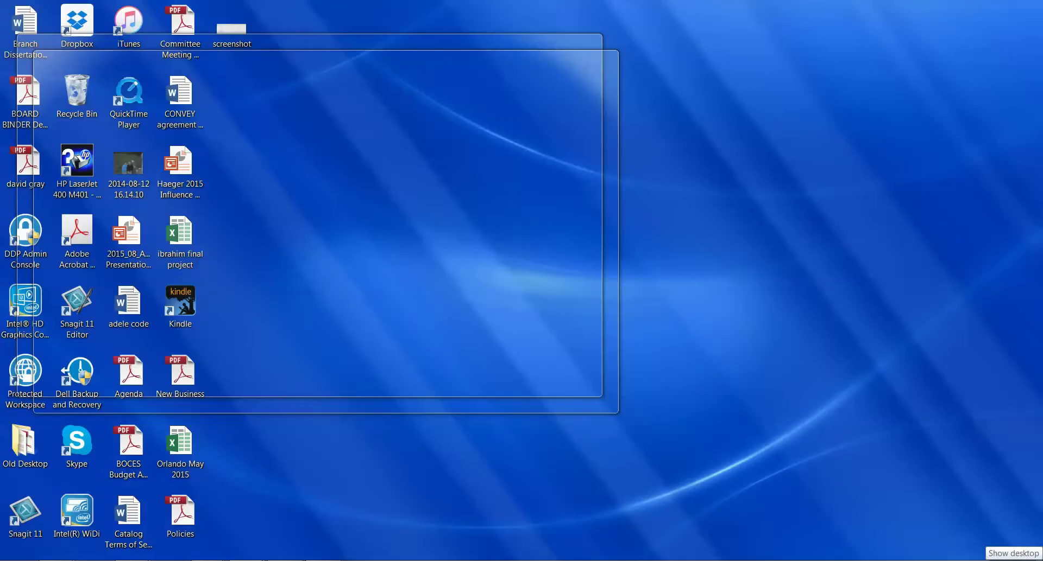
{"action": "type", "text": "10"}
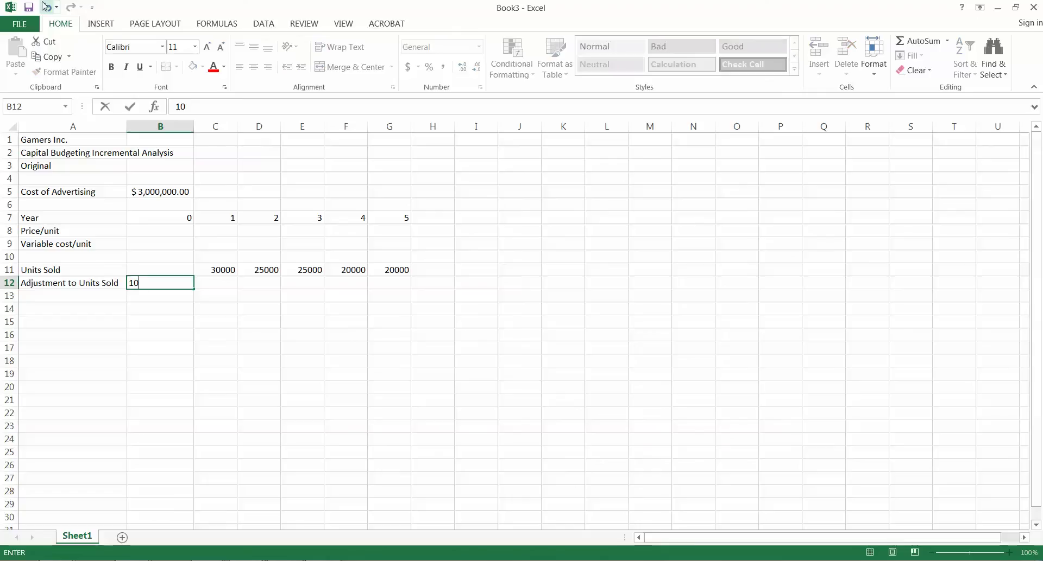
{"action": "type", "text": "0%"}
{"action": "key", "text": "Return"}
Label cell A13 "Adjusted Units Sold"
{"action": "type", "text": "Adjusted"}
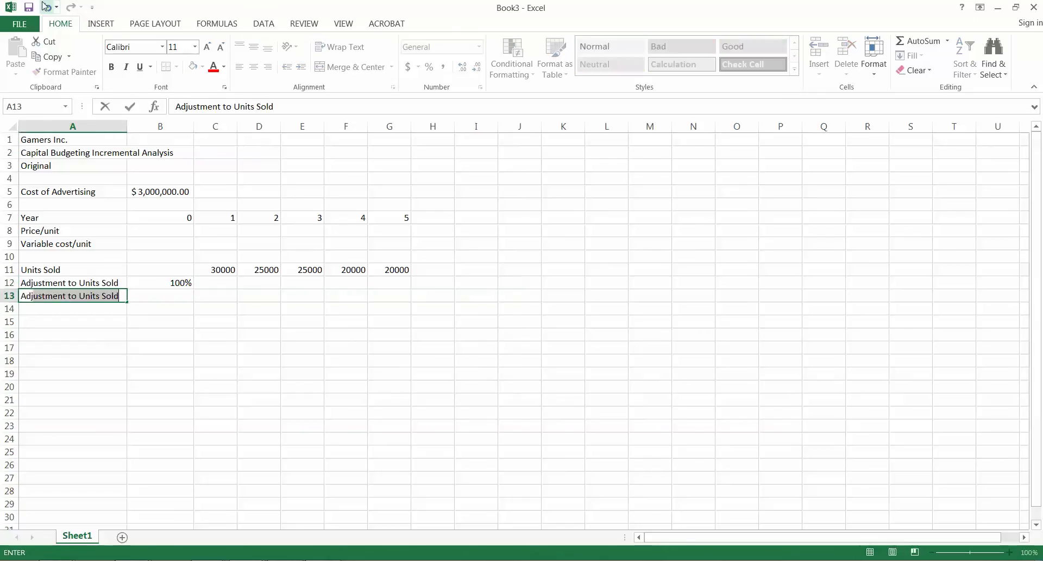
{"action": "type", "text": " Units SOL"}
{"action": "key", "text": "BackSpace"}
{"action": "key", "text": "BackSpace"}
{"action": "key", "text": "BackSpace"}
{"action": "type", "text": "Sold"}
{"action": "key", "text": "Tab"}
{"action": "key", "text": "Tab"}
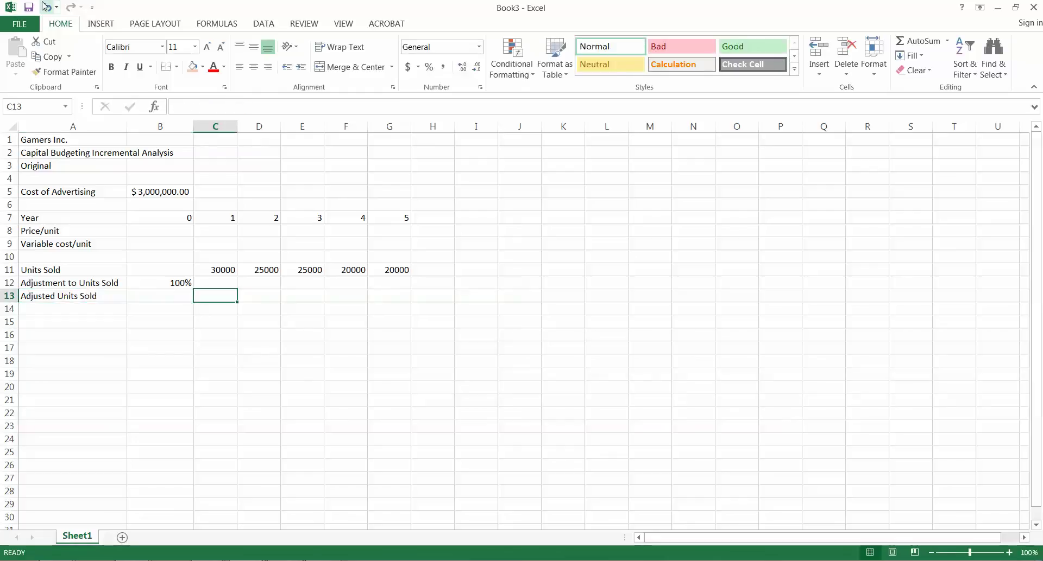
Calculate adjusted units sold in C13 as C11 times the absolute reference $B$12, and copy the formula across through G13
{"action": "type", "text": "+"}
{"action": "key", "text": "Up"}
{"action": "key", "text": "Up"}
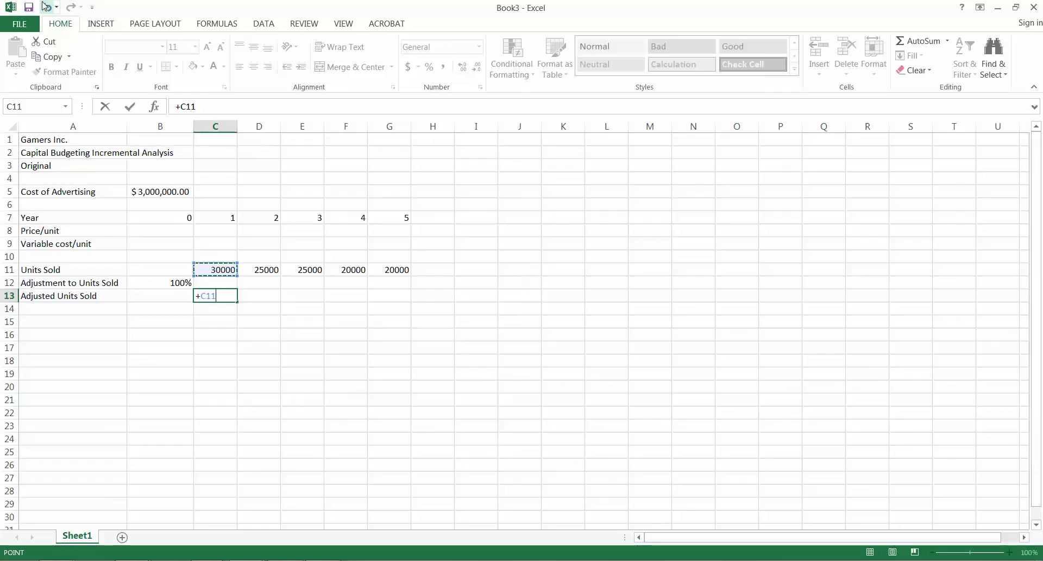
{"action": "type", "text": "*"}
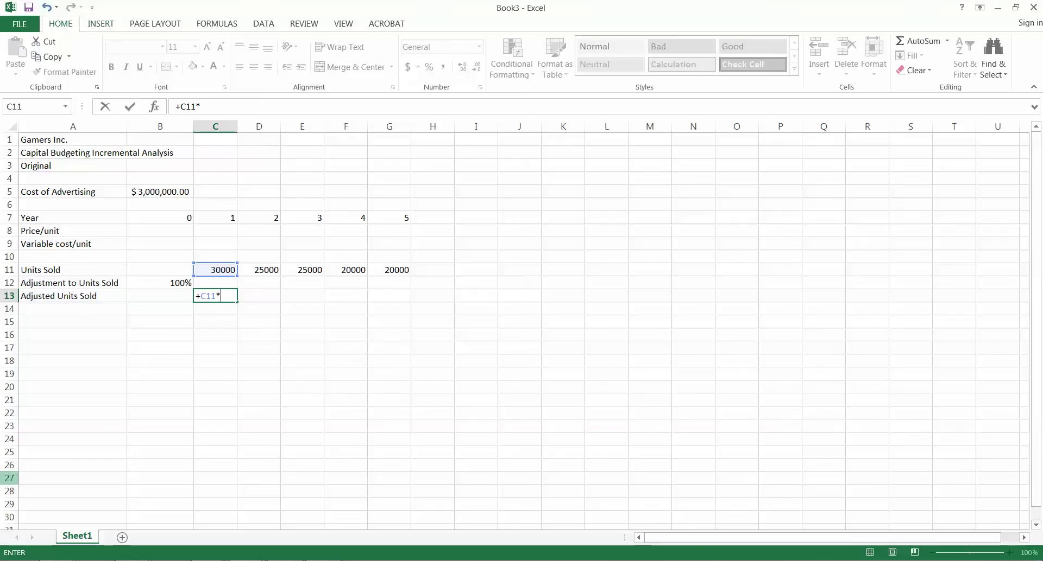
{"action": "left_click", "coordinate": [185, 283]}
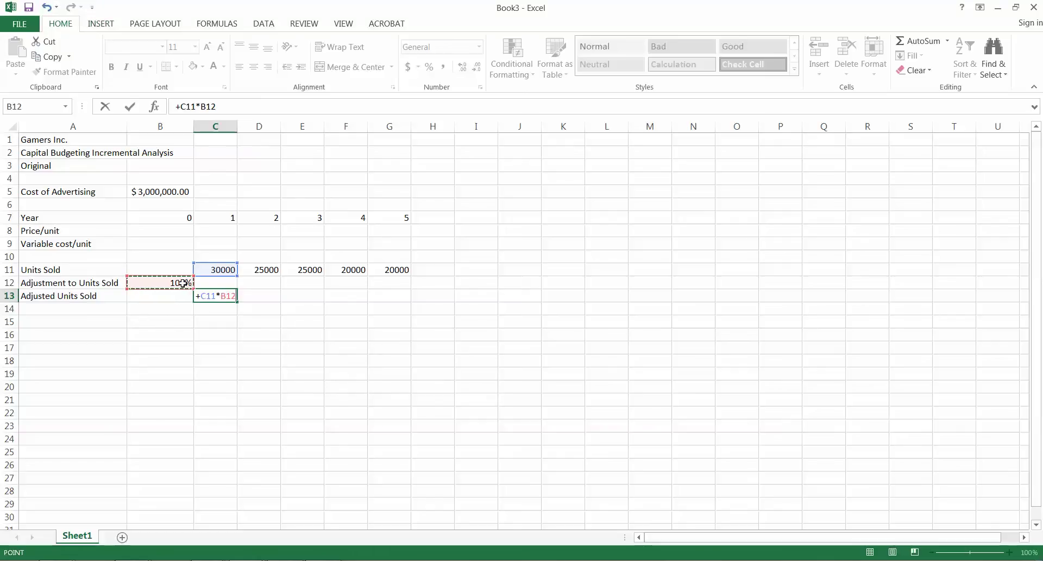
{"action": "double_click", "coordinate": [216, 110]}
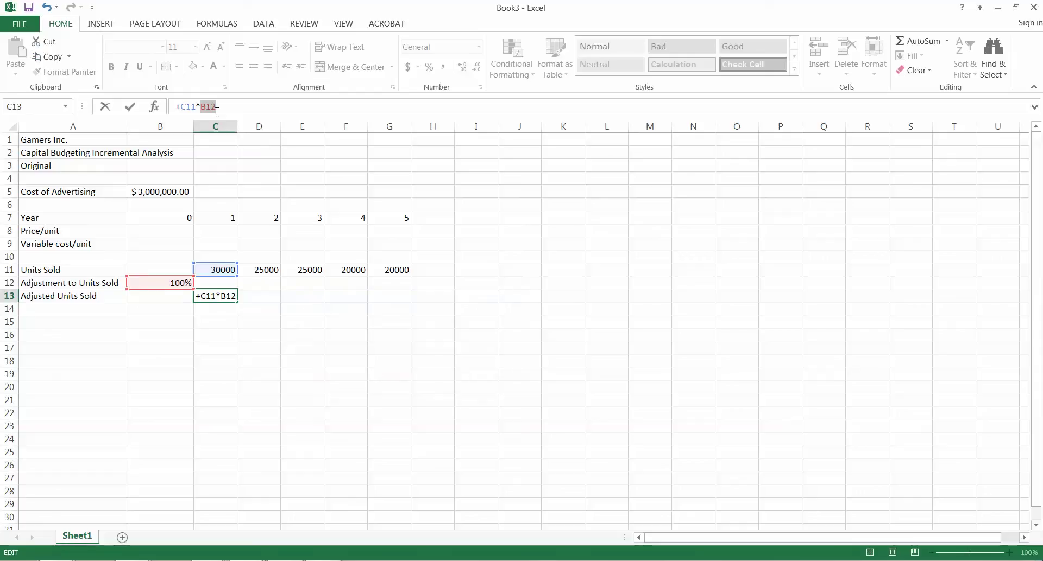
{"action": "key", "text": "F4"}
{"action": "key", "text": "Return"}
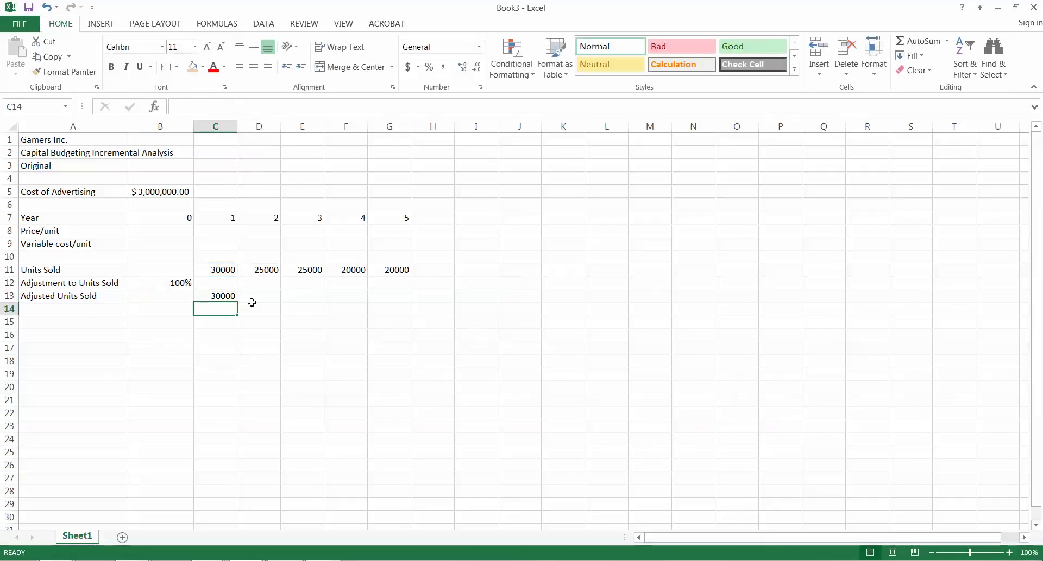
{"action": "left_click", "coordinate": [232, 293]}
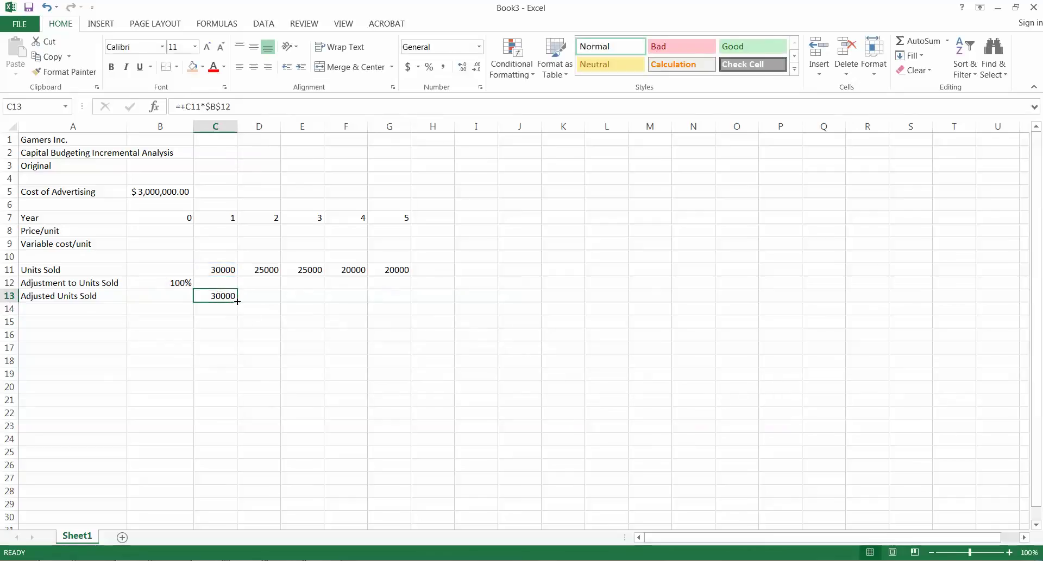
{"action": "left_click_drag", "start_coordinate": [237, 301], "coordinate": [401, 299]}
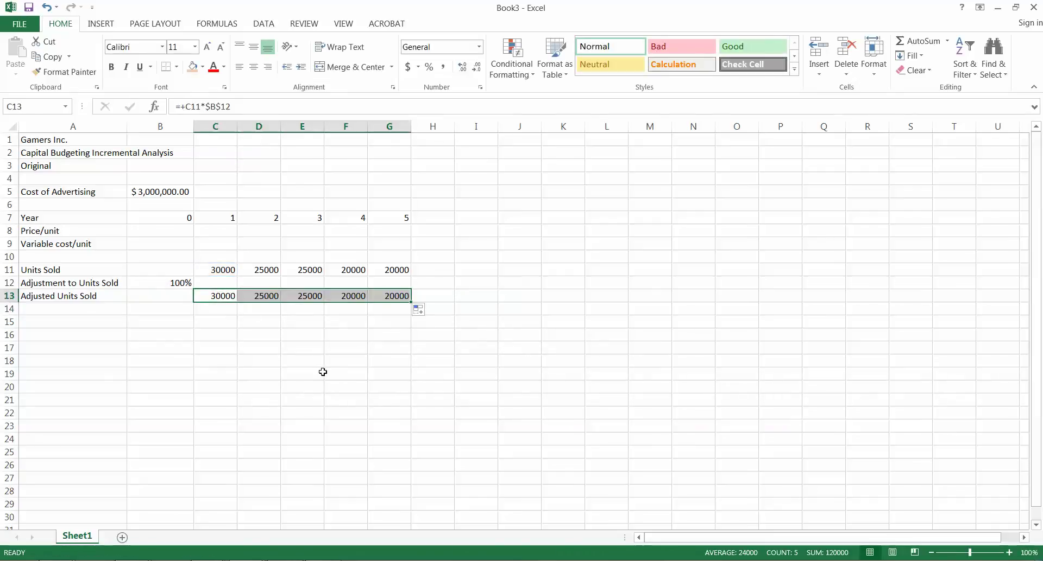
Test the adjustment in B12 with 110% and restore it to 100%
{"action": "left_click", "coordinate": [158, 282]}
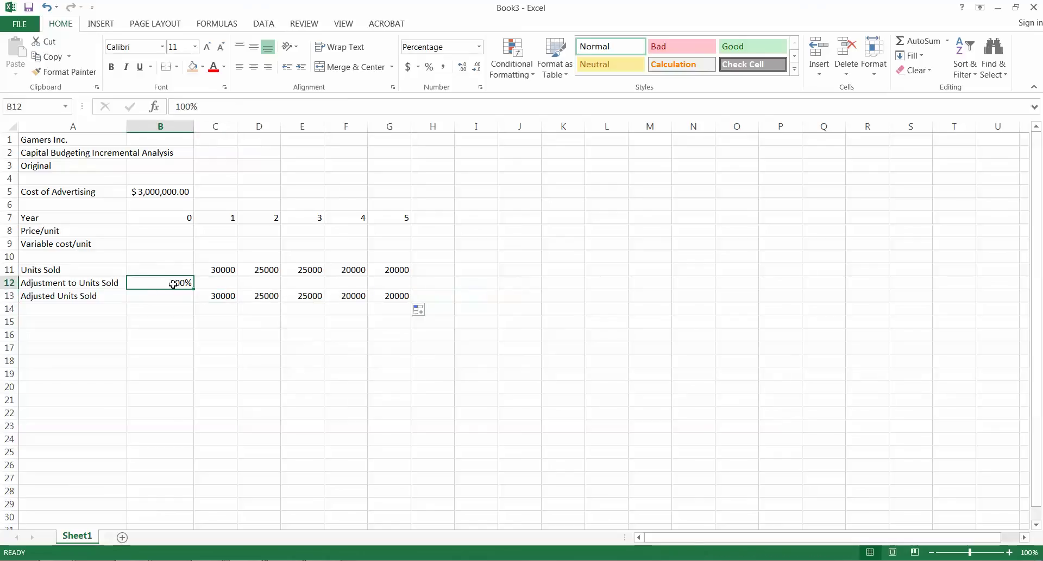
{"action": "type", "text": "10"}
{"action": "key", "text": "Return"}
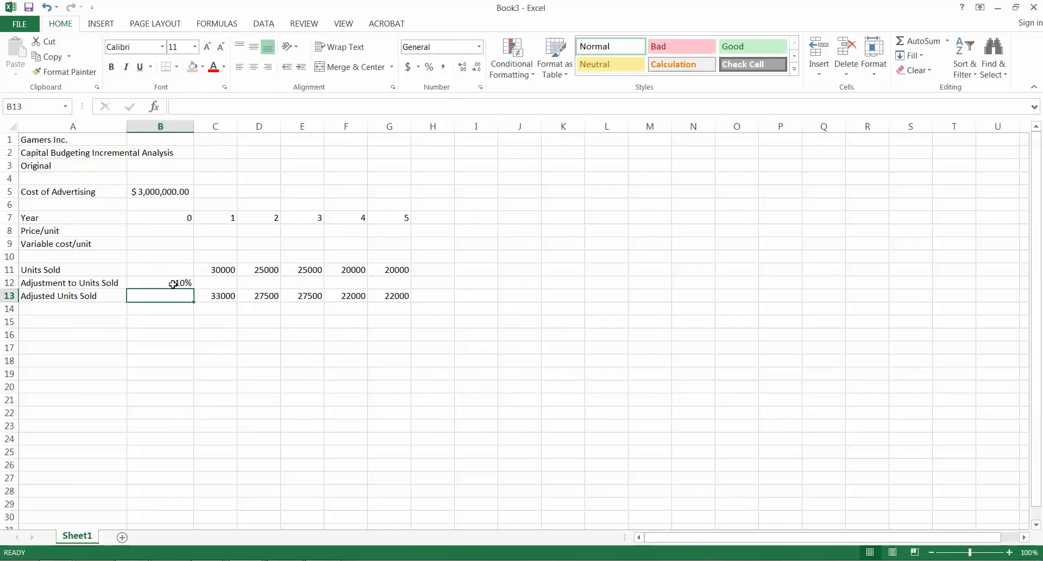
{"action": "left_click", "coordinate": [173, 284]}
{"action": "type", "text": "100"}
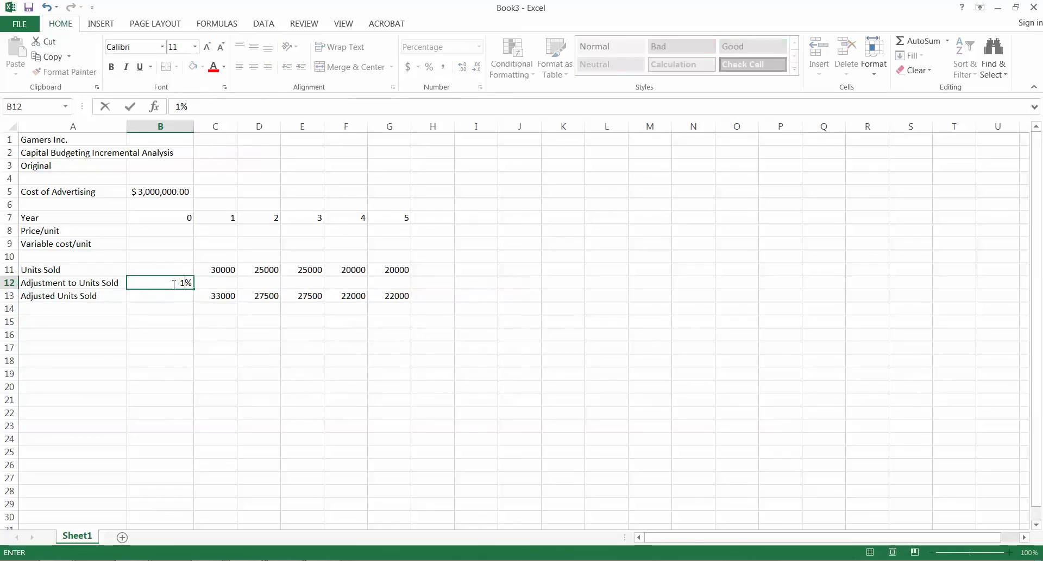
{"action": "key", "text": "Return"}
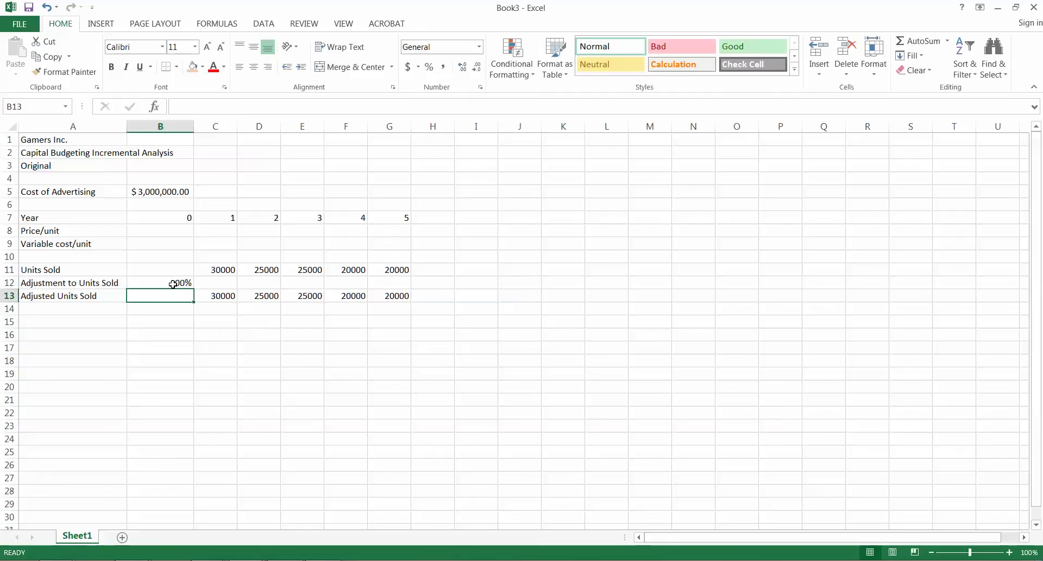
Label cell A15 "Incremental Revenu", leaving row 14 blank
{"action": "left_click", "coordinate": [66, 319]}
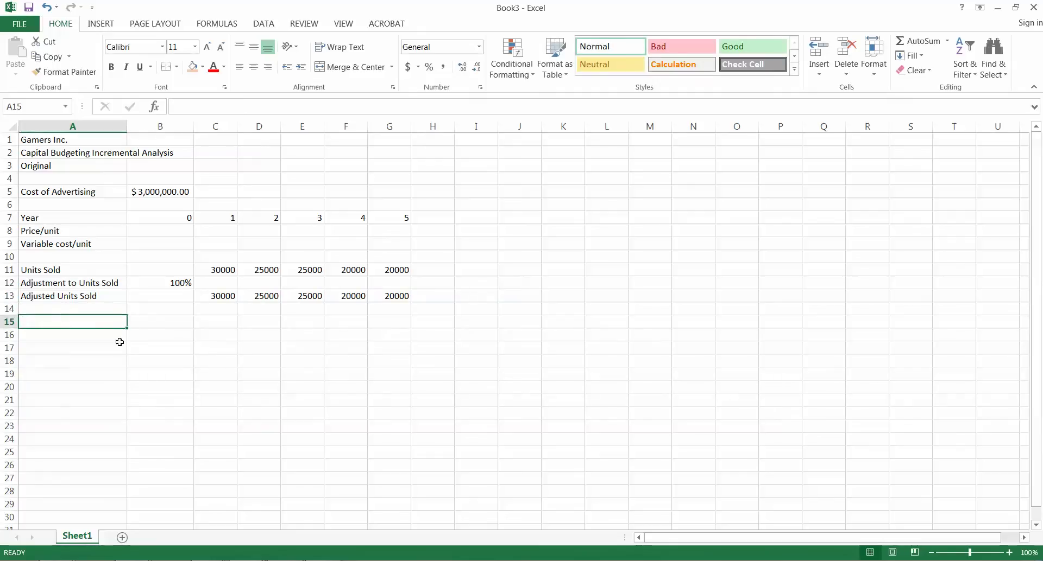
{"action": "type", "text": "mental Revenu"}
{"action": "key", "text": "Tab"}
Calculate year 1 incremental revenue in C15 by multiplying adjusted units sold in C13 by the price per unit in C8
{"action": "key", "text": "Tab"}
{"action": "type", "text": "+"}
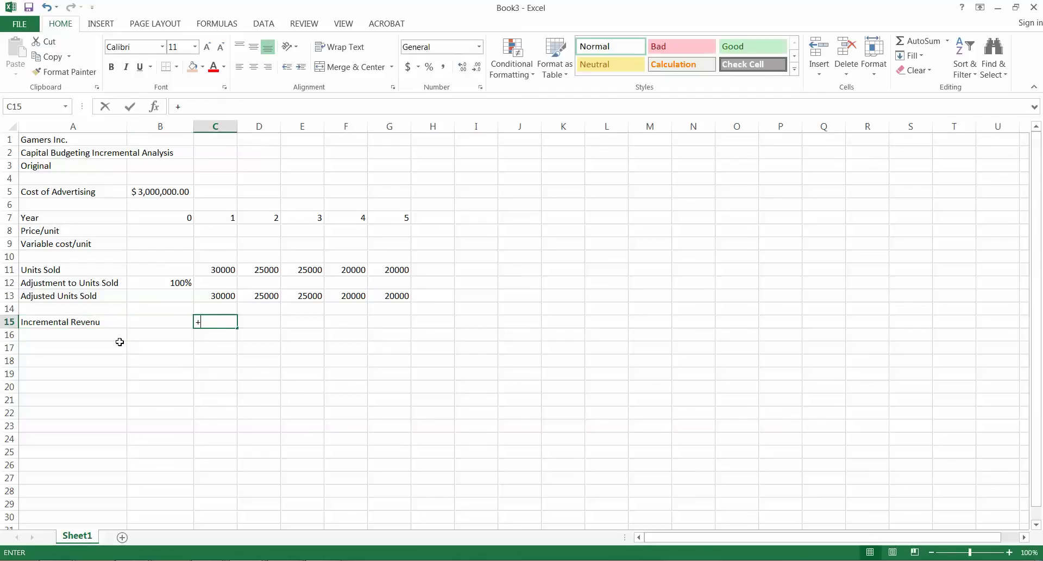
{"action": "key", "text": "Up"}
{"action": "key", "text": "Up"}
{"action": "key", "text": "Up"}
{"action": "key", "text": "Down"}
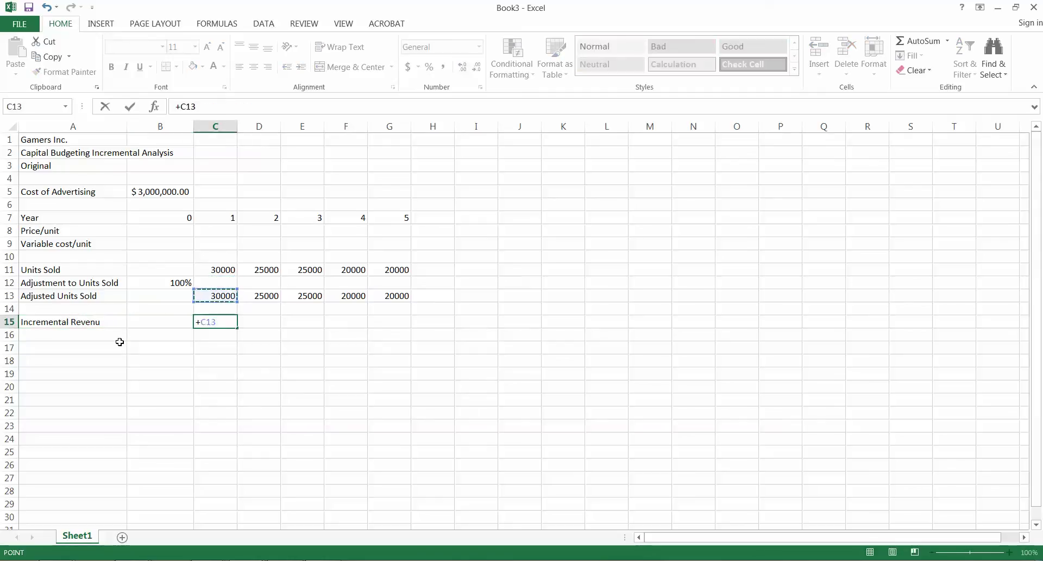
{"action": "type", "text": "*"}
{"action": "key", "text": "Up"}
{"action": "key", "text": "Up"}
{"action": "key", "text": "Up"}
{"action": "key", "text": "Up"}
{"action": "key", "text": "Up"}
{"action": "key", "text": "Up"}
{"action": "key", "text": "Up"}
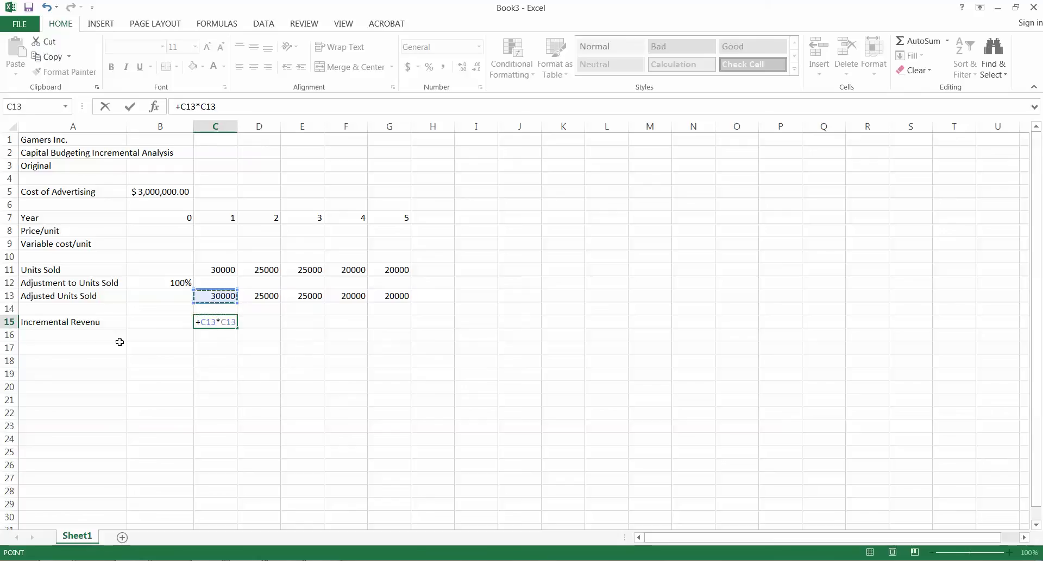
{"action": "key", "text": "Return"}
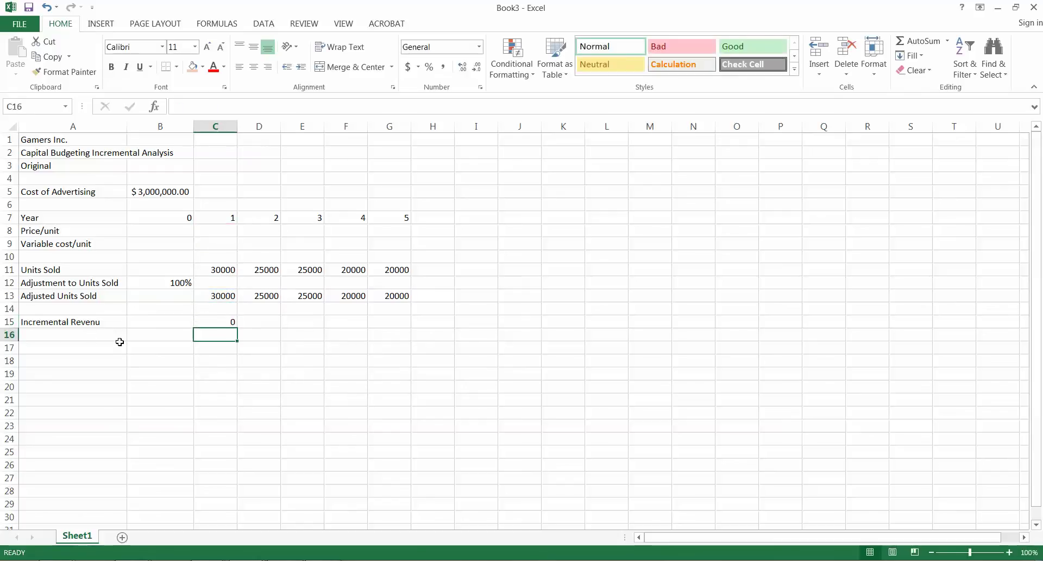
Enter a price per unit of 45 in C8 and copy it across all five years through G8
{"action": "left_click", "coordinate": [227, 232]}
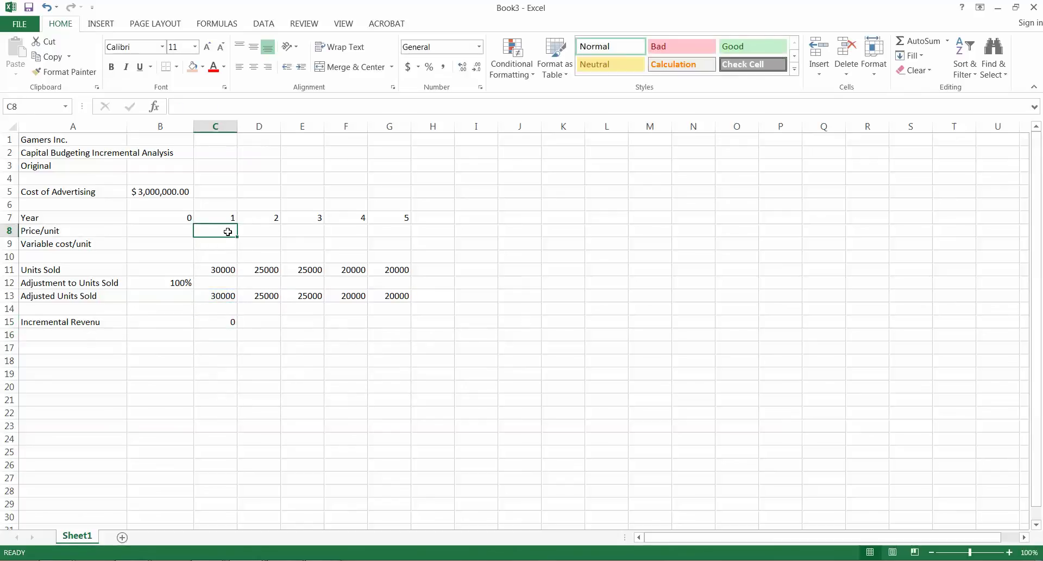
{"action": "type", "text": "45"}
{"action": "key", "text": "Return"}
{"action": "left_click", "coordinate": [228, 232]}
{"action": "left_click", "coordinate": [239, 239]}
{"action": "left_click", "coordinate": [231, 233]}
{"action": "left_click_drag", "start_coordinate": [238, 237], "coordinate": [410, 233]}
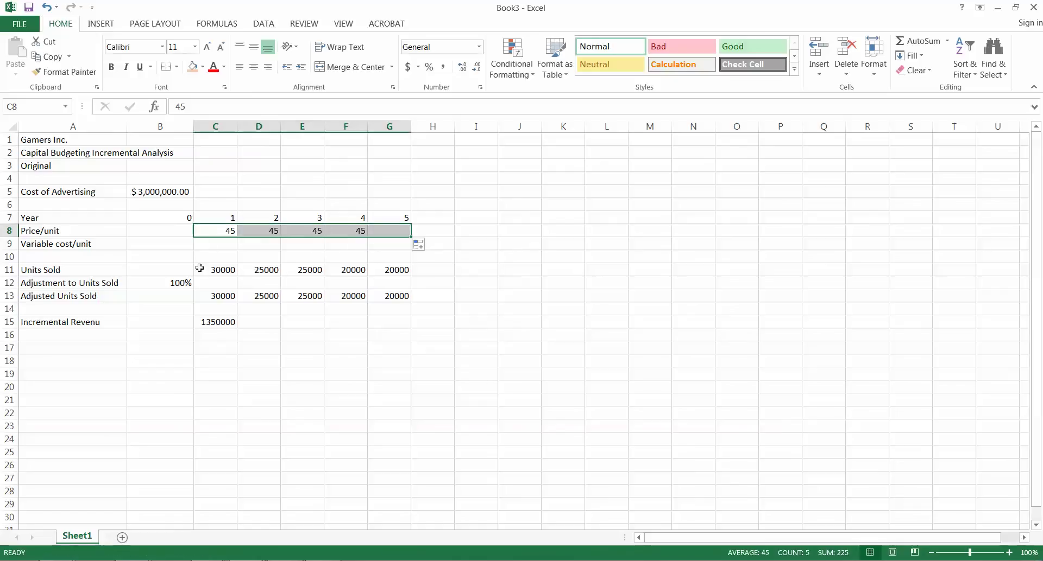
Enter a variable cost per unit of 15 in C9 and copy it across through G9
{"action": "left_click", "coordinate": [234, 243]}
{"action": "type", "text": "15"}
{"action": "key", "text": "Return"}
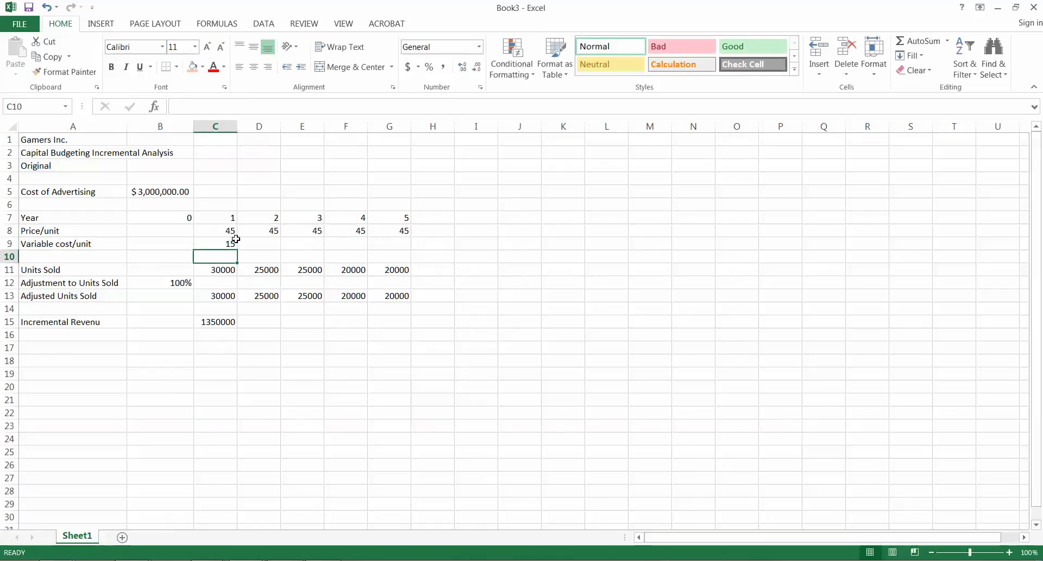
{"action": "left_click", "coordinate": [233, 243]}
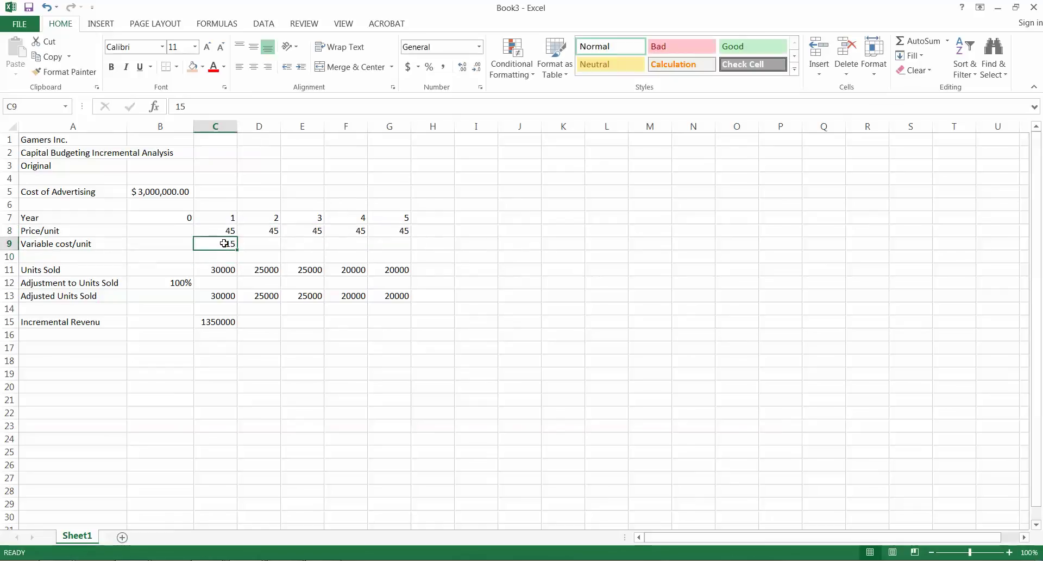
{"action": "left_click_drag", "start_coordinate": [237, 252], "coordinate": [412, 251]}
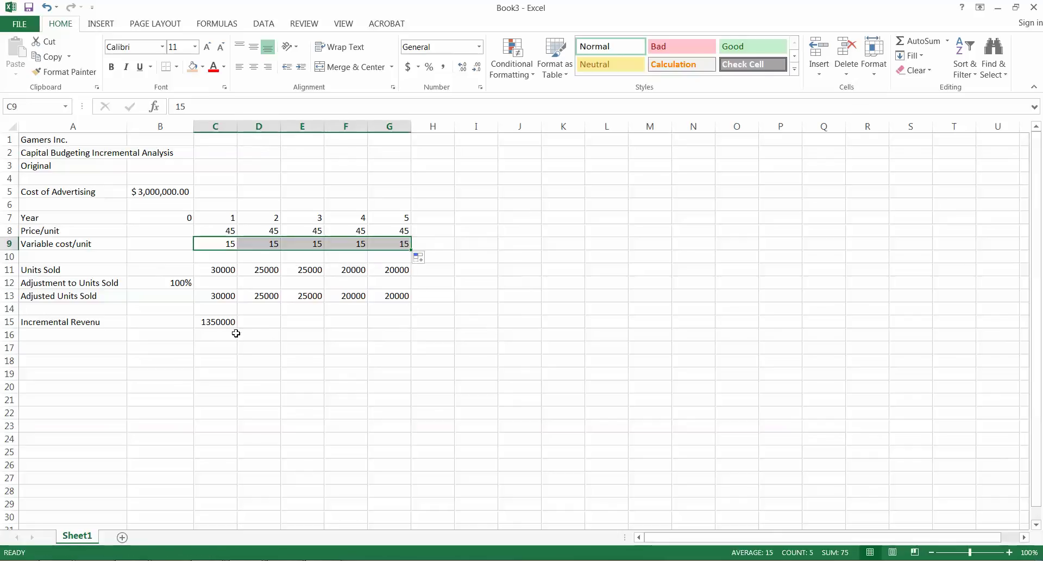
Correct the A15 label to "Incremental Revenue" and copy the C15 revenue formula across through G15
{"action": "left_click", "coordinate": [225, 322]}
{"action": "left_click", "coordinate": [105, 322]}
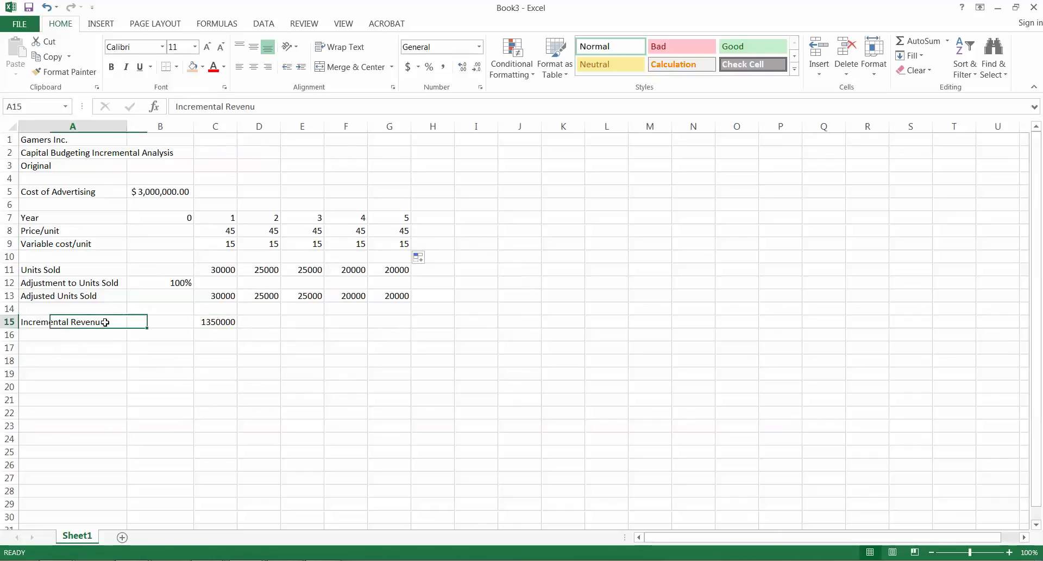
{"action": "double_click", "coordinate": [104, 322]}
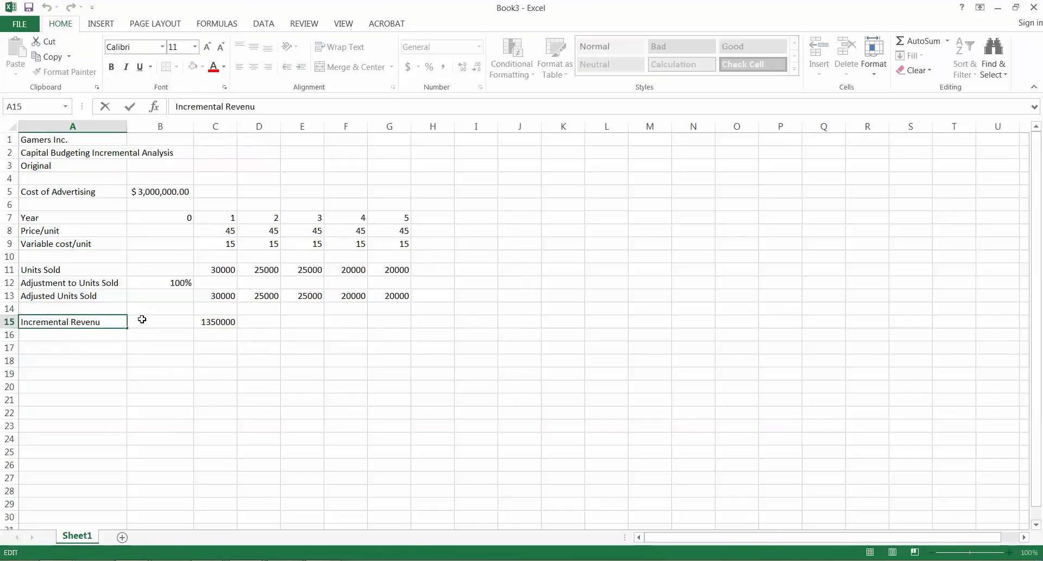
{"action": "key", "text": "Return"}
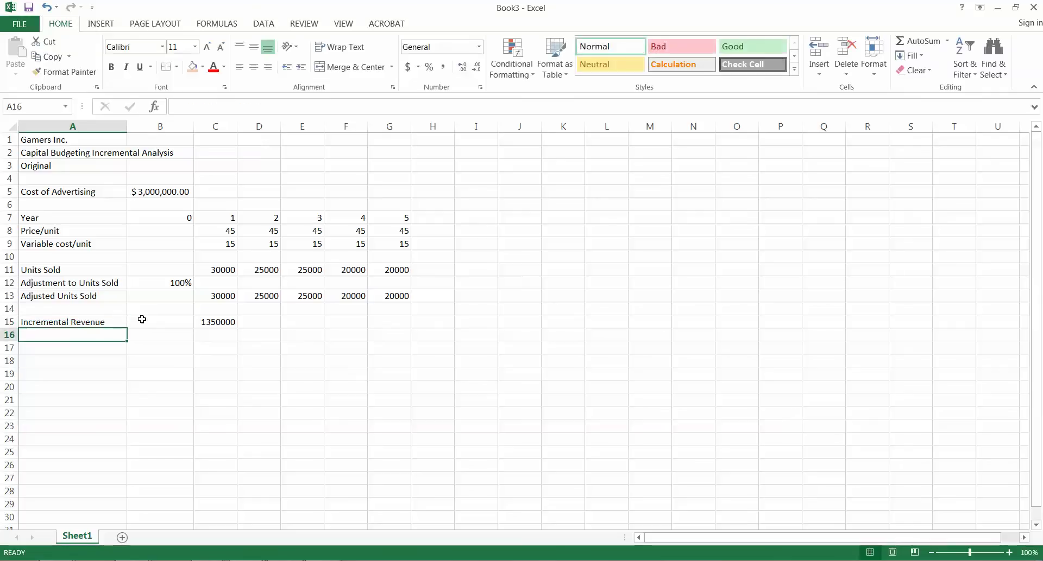
{"action": "left_click", "coordinate": [230, 324]}
{"action": "left_click_drag", "start_coordinate": [237, 328], "coordinate": [396, 329]}
Format the range C11 to G15 with the comma number style and no decimal places
{"action": "left_click_drag", "start_coordinate": [224, 274], "coordinate": [384, 322]}
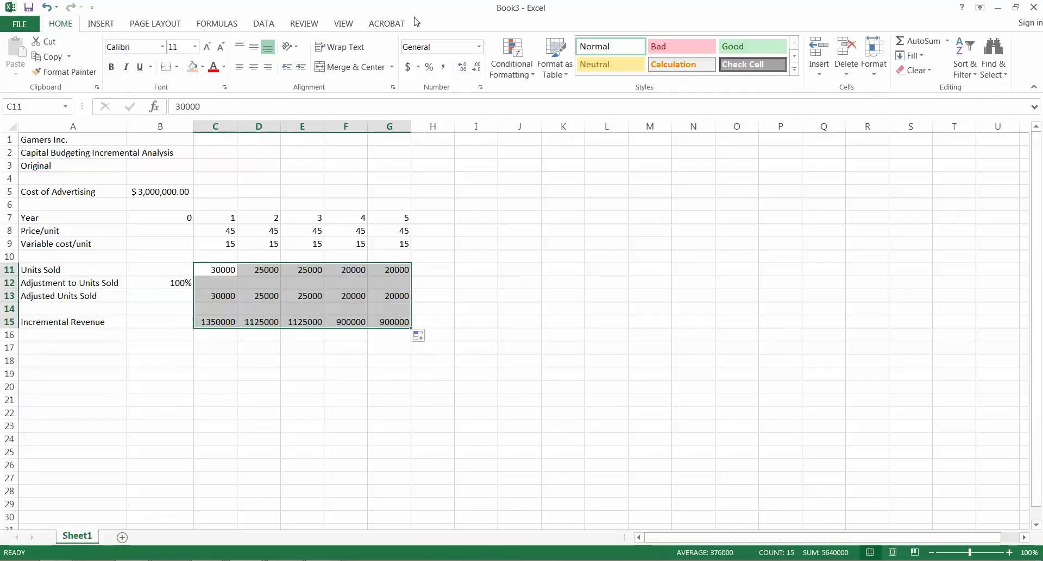
{"action": "left_click", "coordinate": [443, 66]}
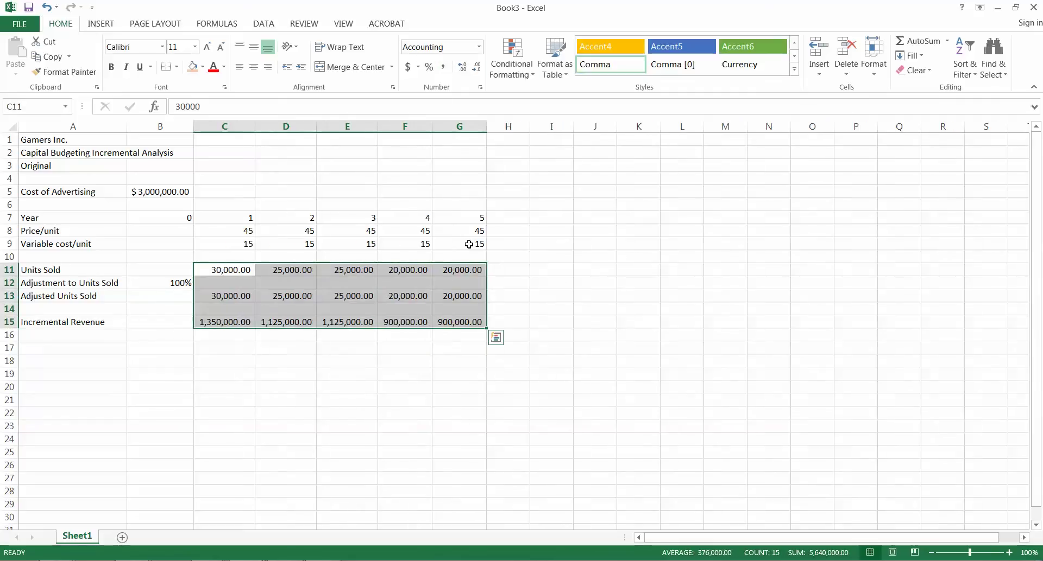
{"action": "left_click", "coordinate": [477, 67]}
{"action": "left_click", "coordinate": [477, 67]}
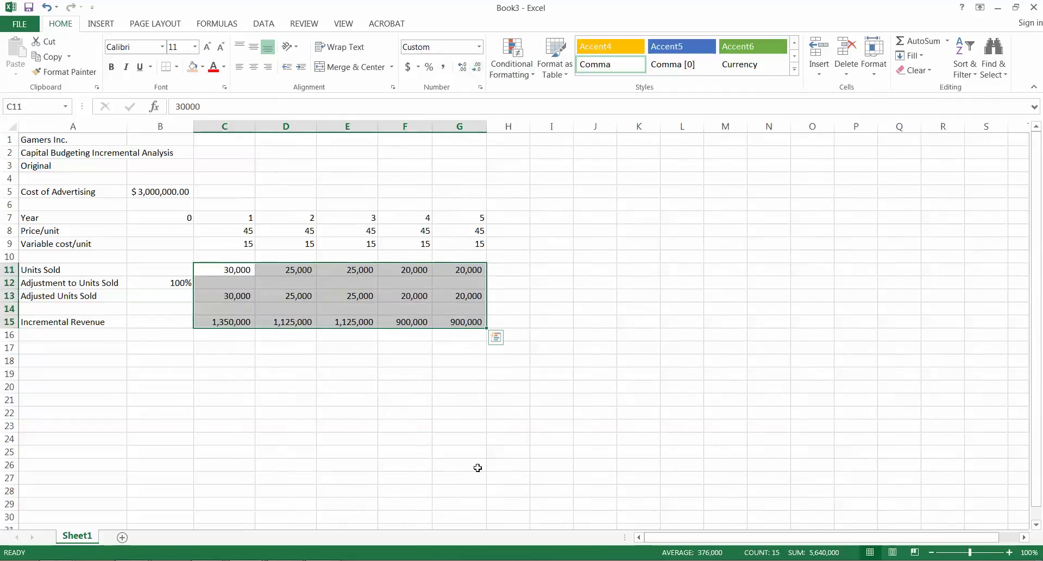
{"action": "left_click", "coordinate": [220, 350]}
{"action": "left_click", "coordinate": [85, 337]}
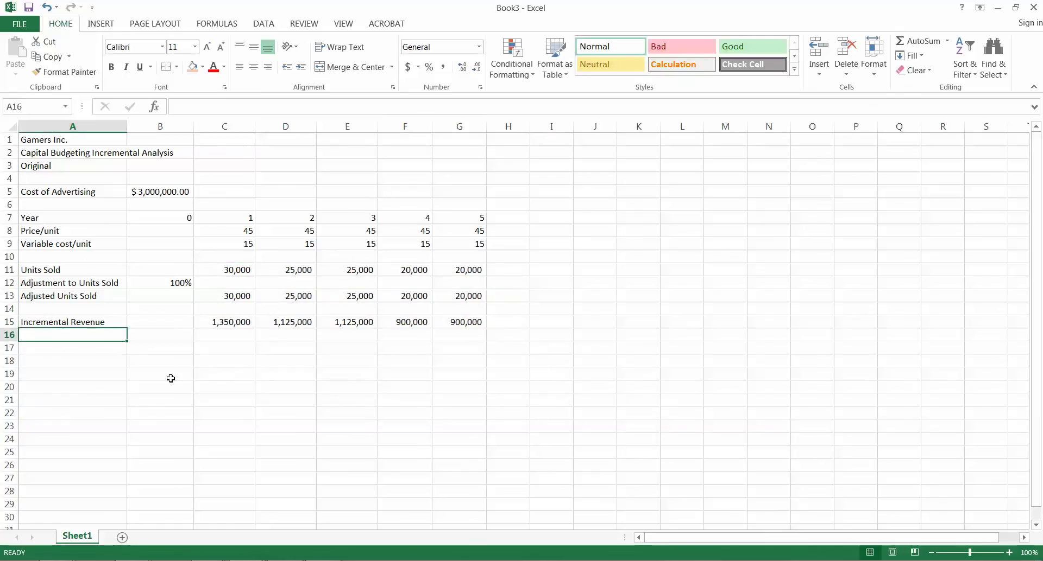
Label A16 "Incremental COGS" below the revenue row
{"action": "type", "text": "Incremental "}
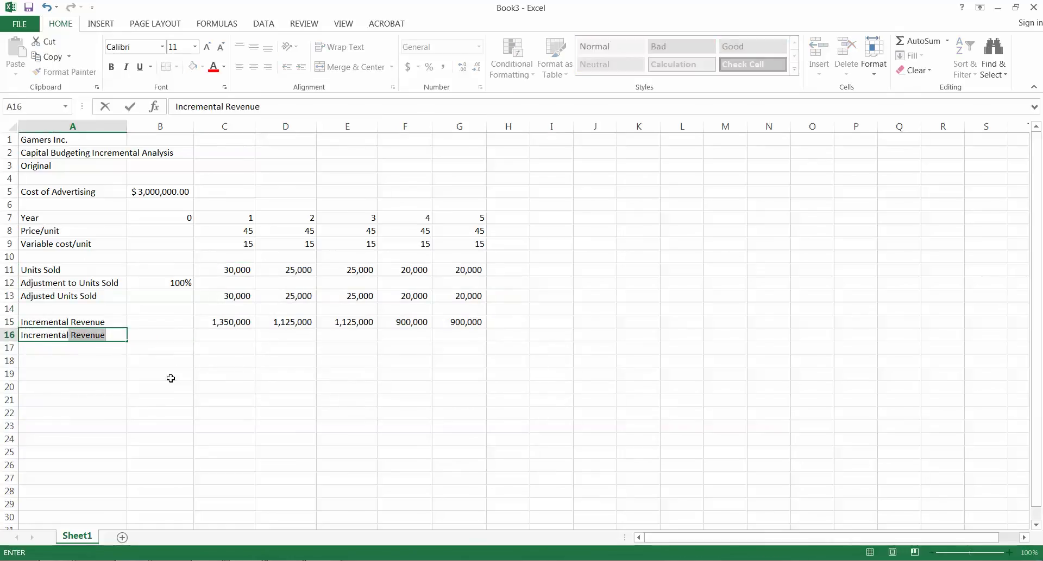
{"action": "type", "text": "COGS"}
{"action": "key", "text": "Tab"}
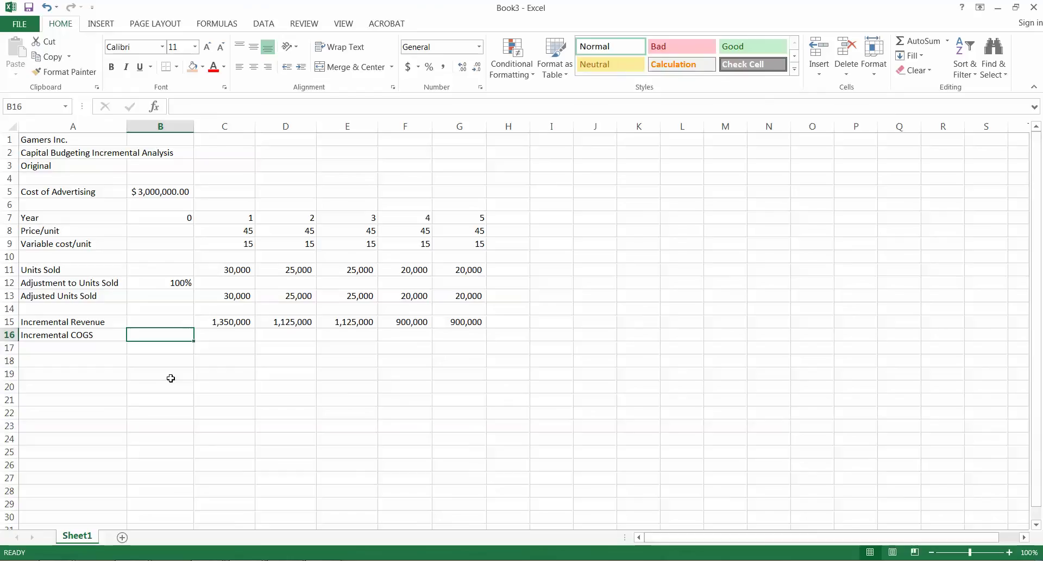
In C16, multiply adjusted units sold C13 by variable cost per unit C9 and copy the formula across through G16
{"action": "key", "text": "Tab"}
{"action": "type", "text": "+"}
{"action": "key", "text": "Up"}
{"action": "key", "text": "Up"}
{"action": "key", "text": "Up"}
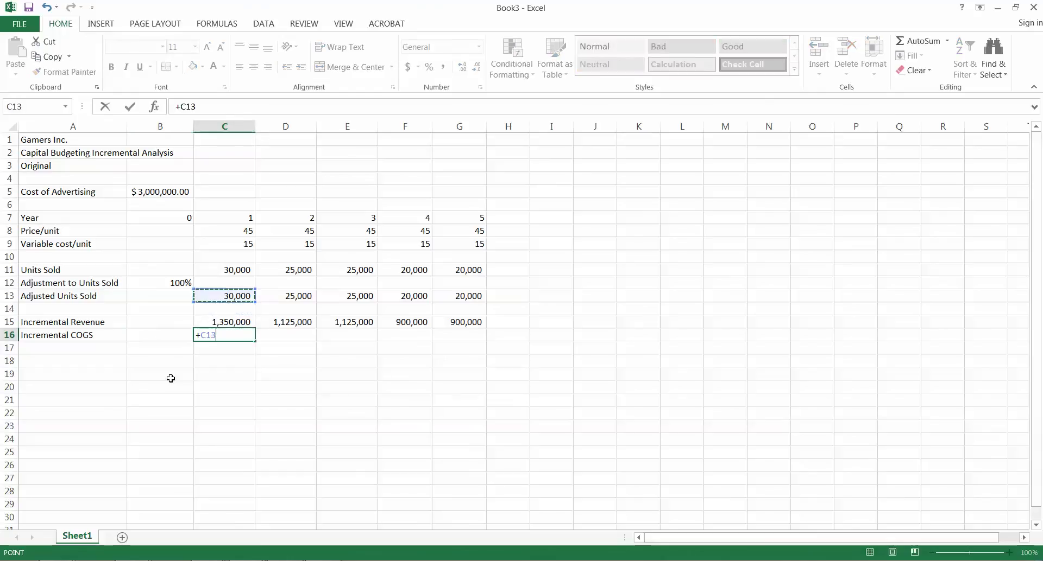
{"action": "type", "text": "*"}
{"action": "left_click", "coordinate": [235, 247]}
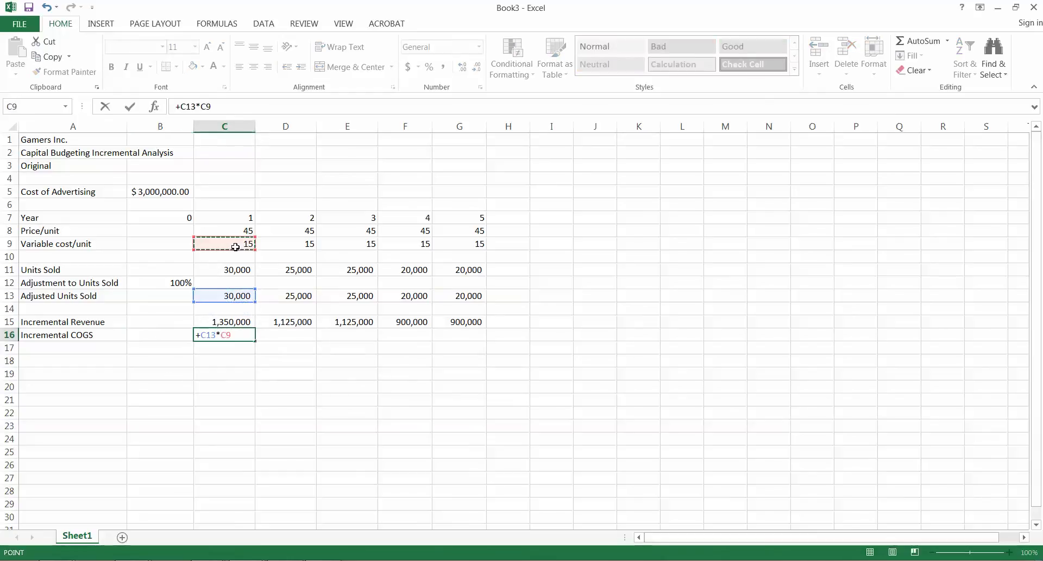
{"action": "key", "text": "Return"}
{"action": "left_click", "coordinate": [249, 336]}
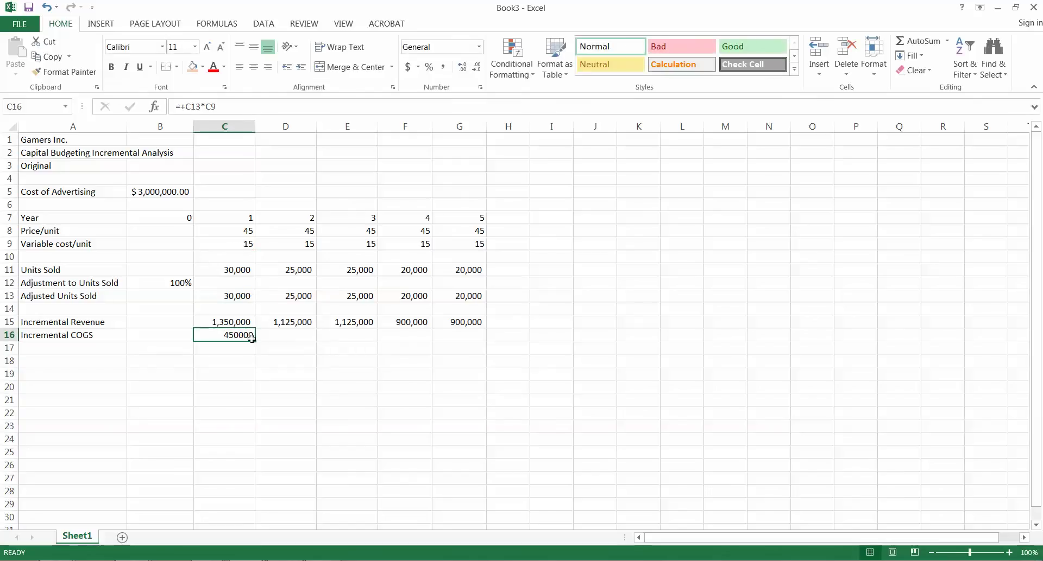
{"action": "left_click_drag", "start_coordinate": [257, 343], "coordinate": [486, 341]}
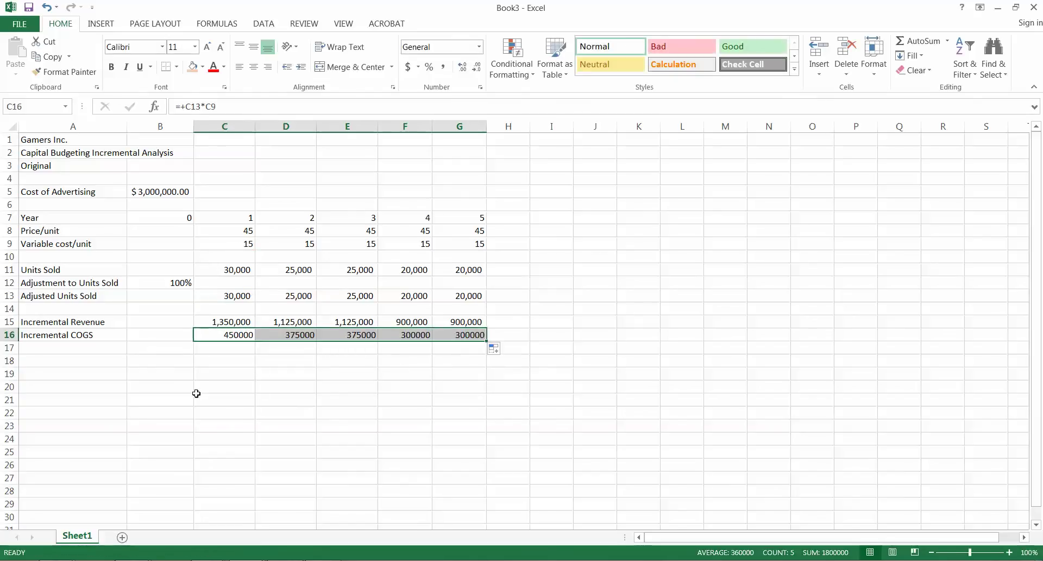
Label A17 "Incremental GP" below the COGS row
{"action": "left_click", "coordinate": [47, 347]}
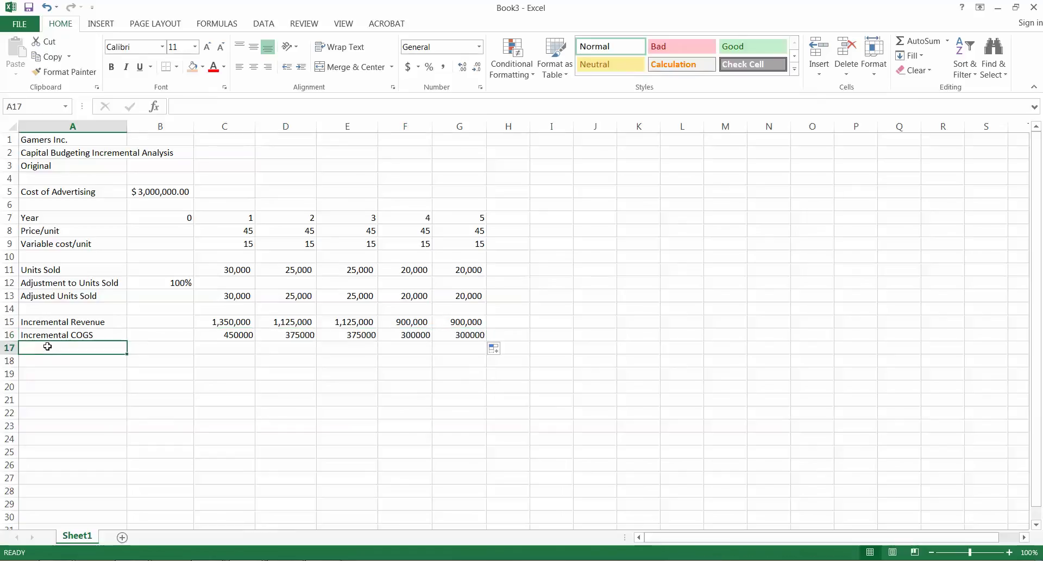
{"action": "type", "text": "Incremen"}
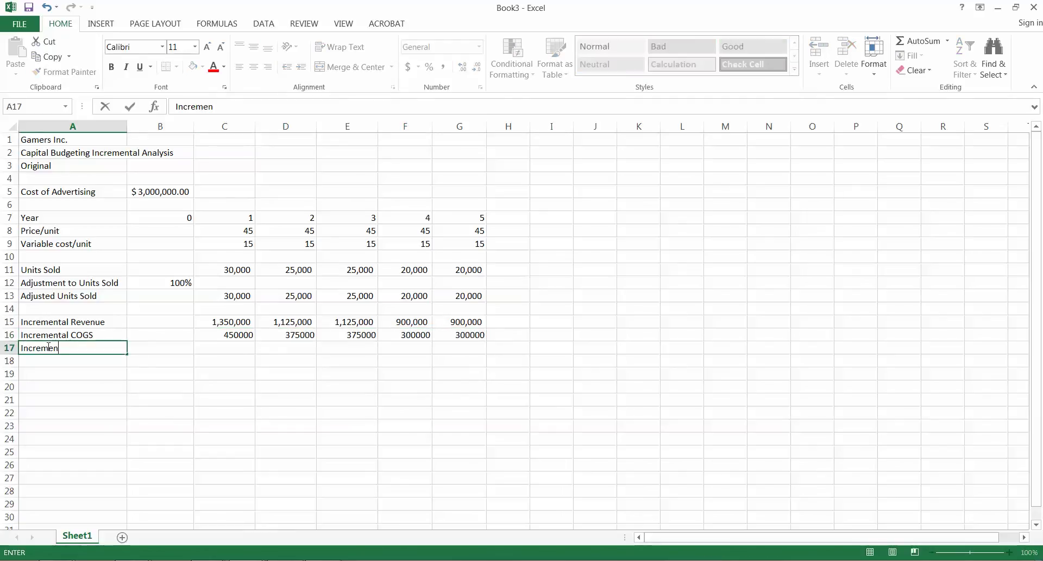
{"action": "type", "text": "tal GP"}
{"action": "key", "text": "Tab"}
In C17, subtract incremental COGS C16 from incremental revenue C15 and copy the formula across through G17
{"action": "key", "text": "Tab"}
{"action": "type", "text": "+"}
{"action": "key", "text": "Up"}
{"action": "key", "text": "Up"}
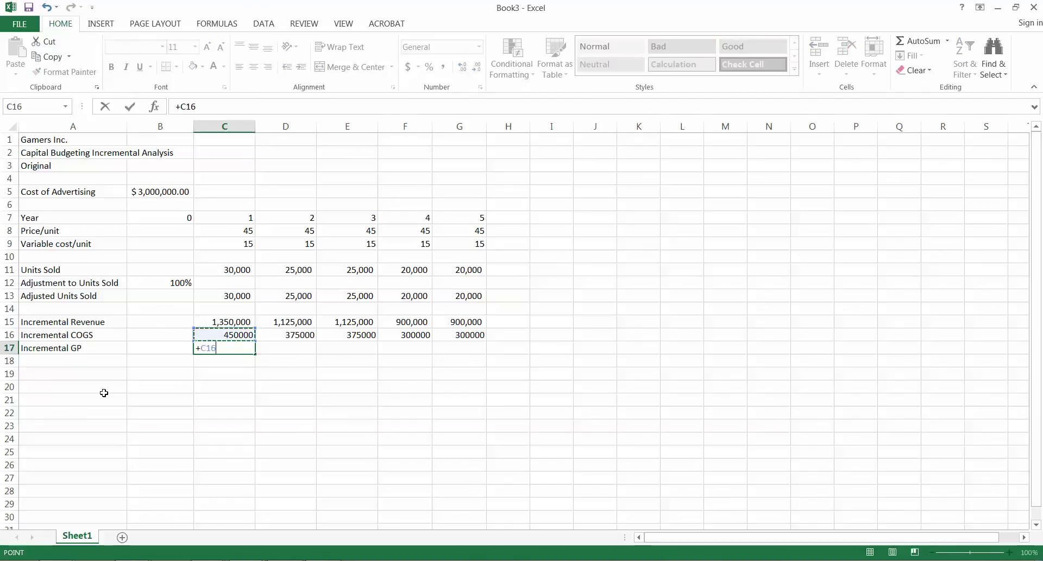
{"action": "type", "text": "-"}
{"action": "key", "text": "Up"}
{"action": "key", "text": "Return"}
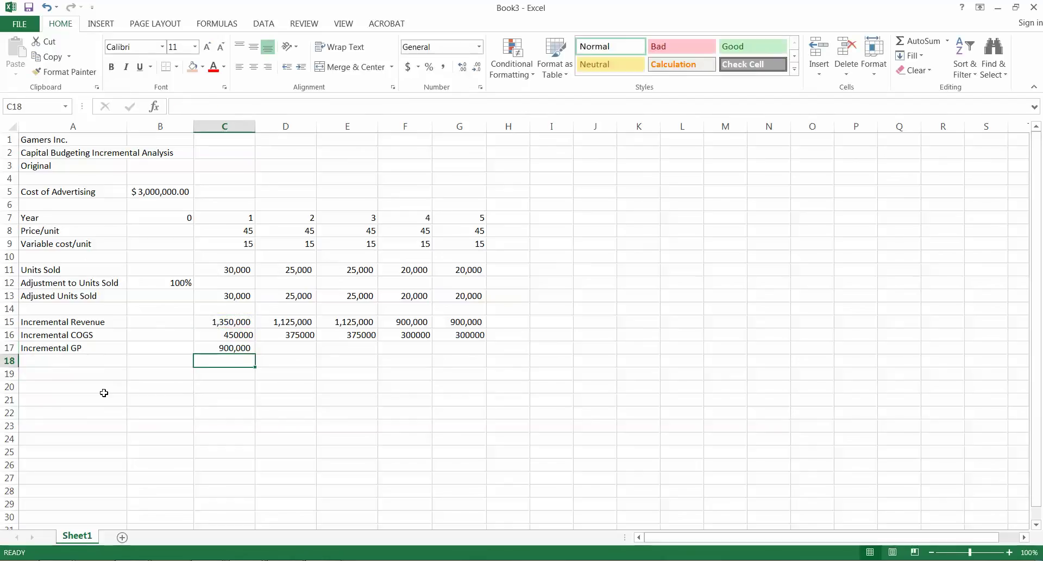
{"action": "left_click", "coordinate": [229, 348]}
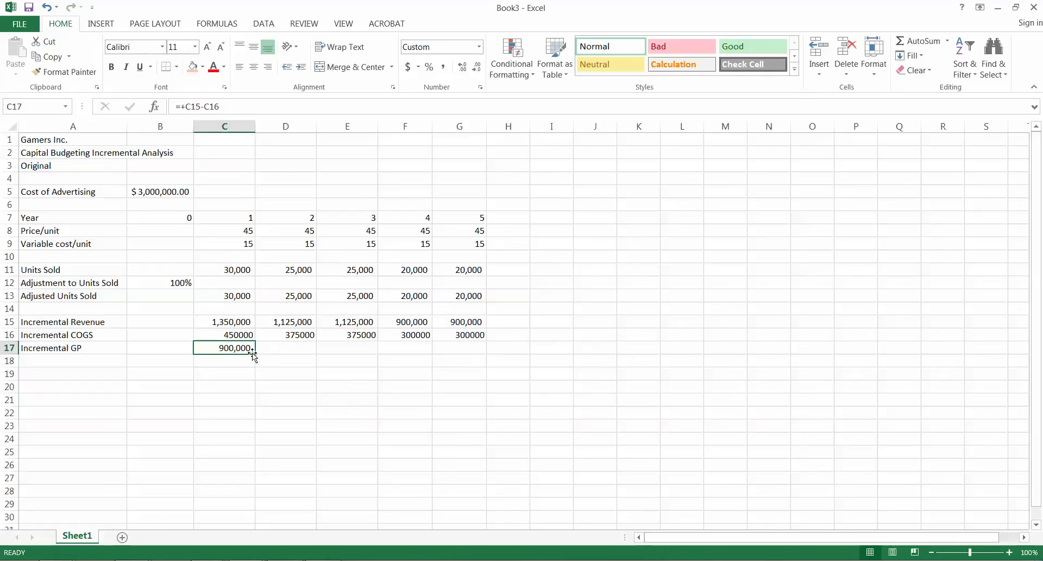
{"action": "left_click_drag", "start_coordinate": [253, 353], "coordinate": [477, 377]}
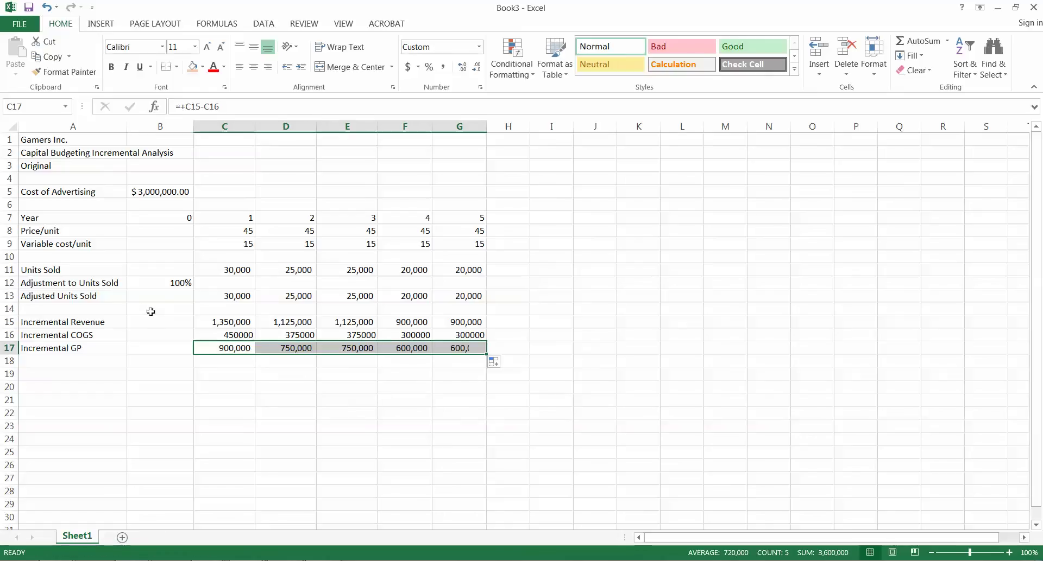
Format the revenue, COGS and GP figures in C15 to G17 with the dollar accounting format
{"action": "left_click_drag", "start_coordinate": [215, 322], "coordinate": [463, 348]}
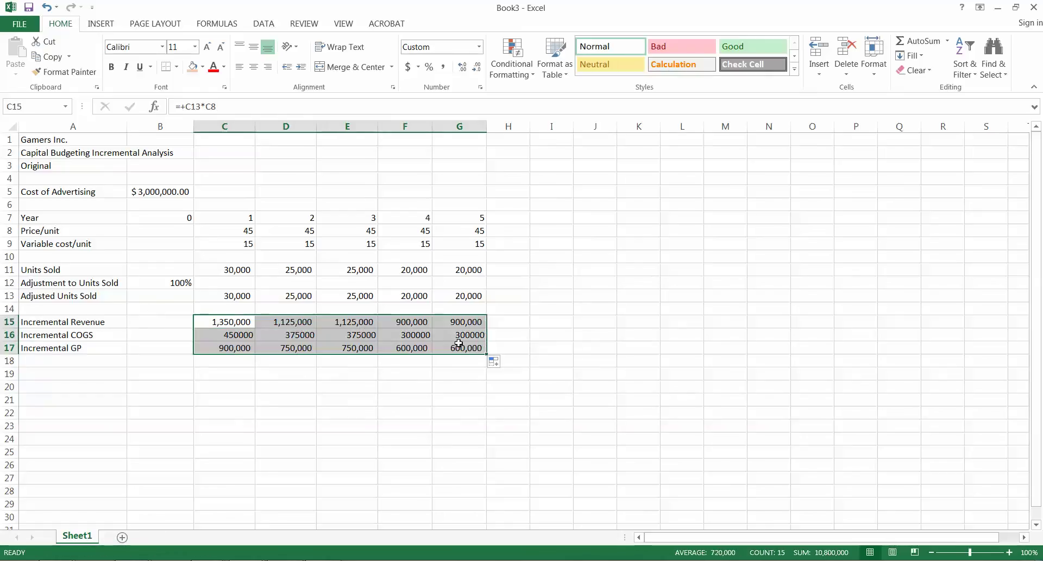
{"action": "left_click", "coordinate": [407, 68]}
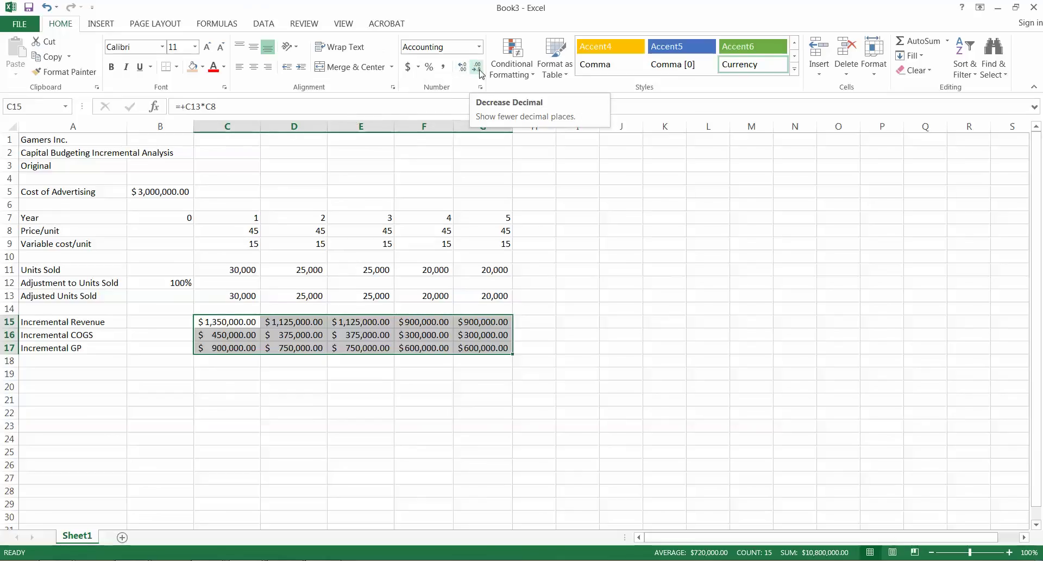
{"action": "left_click", "coordinate": [54, 372]}
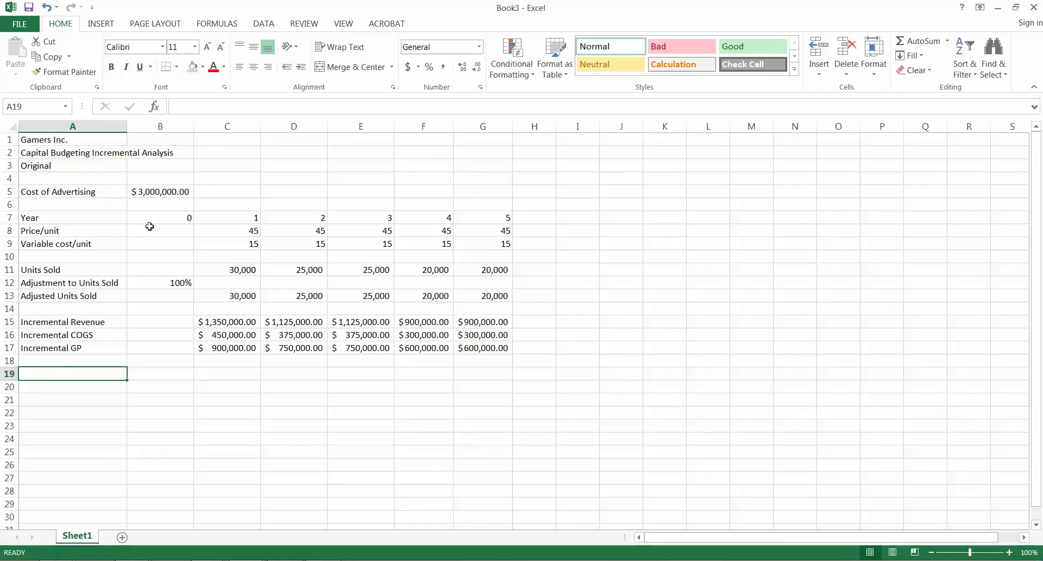
Format the price and variable cost per unit figures in C8 to G9 with the dollar accounting format
{"action": "left_click_drag", "start_coordinate": [239, 233], "coordinate": [478, 242]}
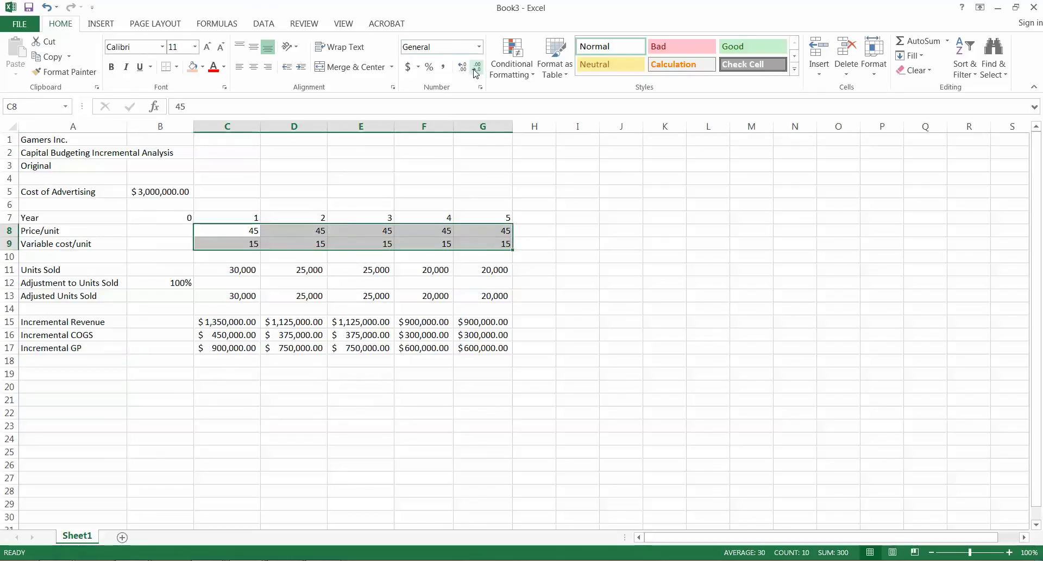
{"action": "left_click", "coordinate": [407, 67]}
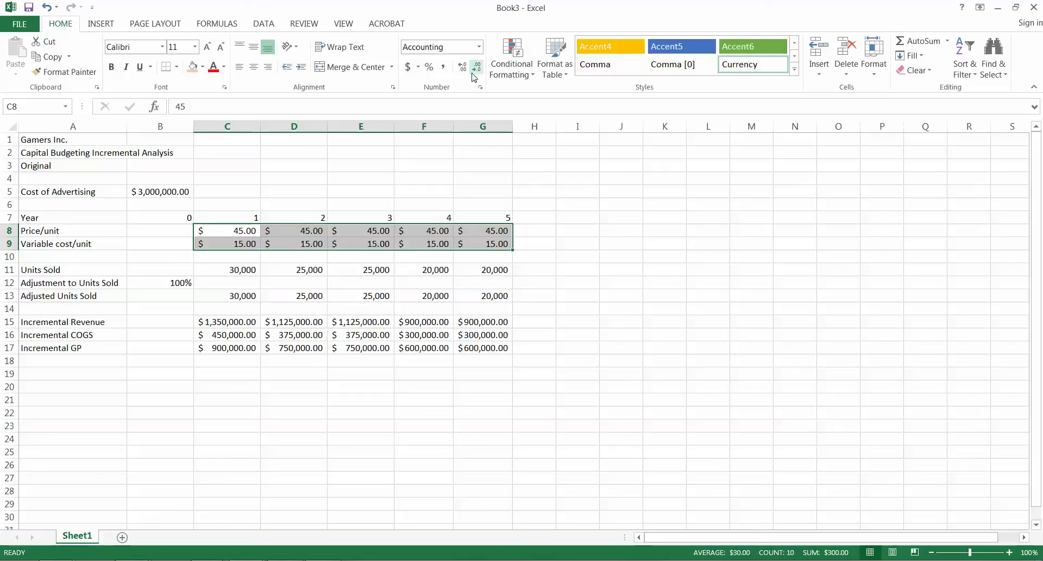
{"action": "left_click", "coordinate": [365, 416]}
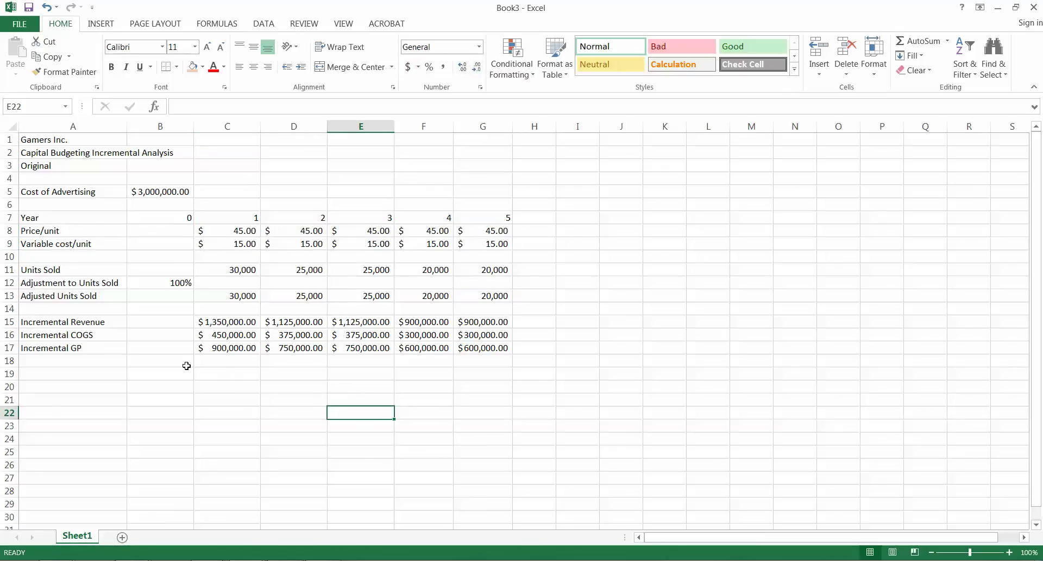
Label A19 "Investment" and link B19 to the advertising cost in B5
{"action": "left_click", "coordinate": [58, 376]}
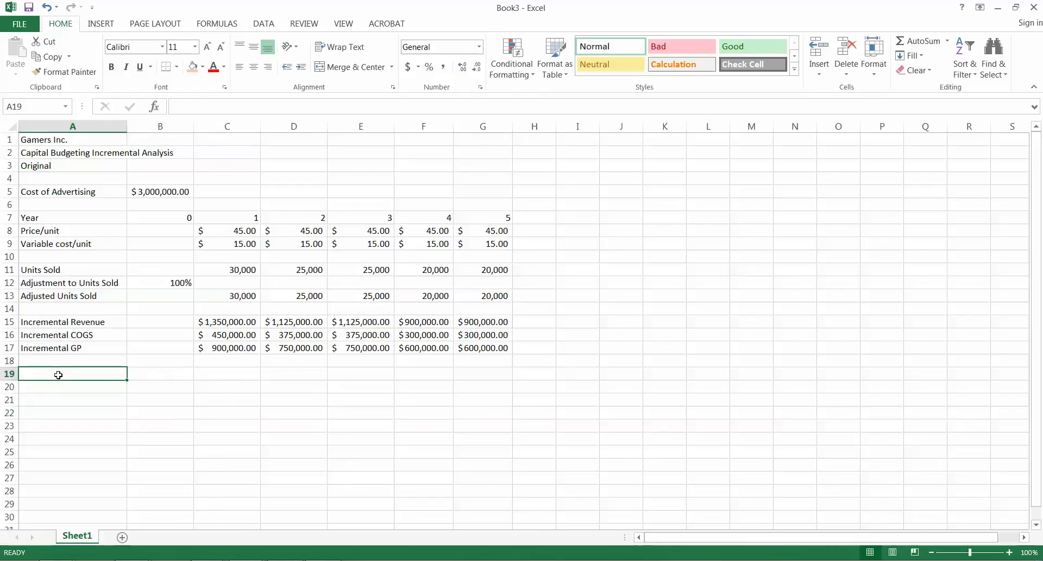
{"action": "type", "text": "Investment"}
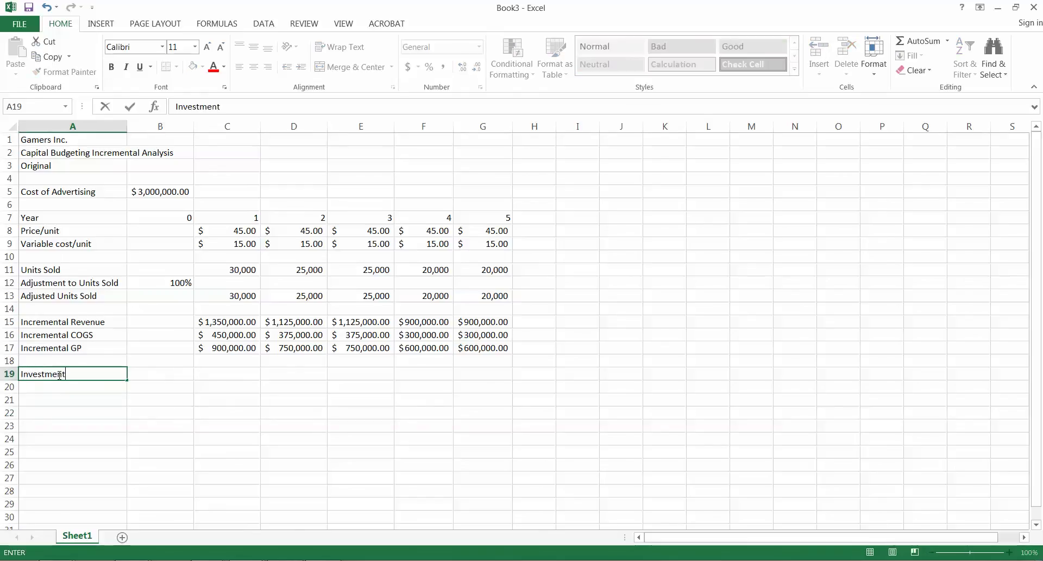
{"action": "key", "text": "Tab"}
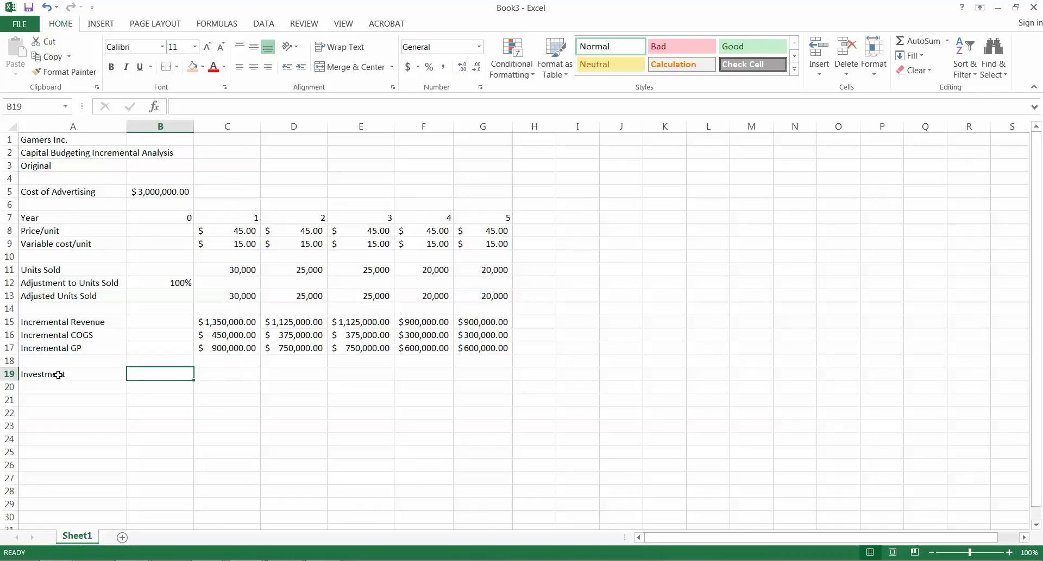
{"action": "type", "text": "+"}
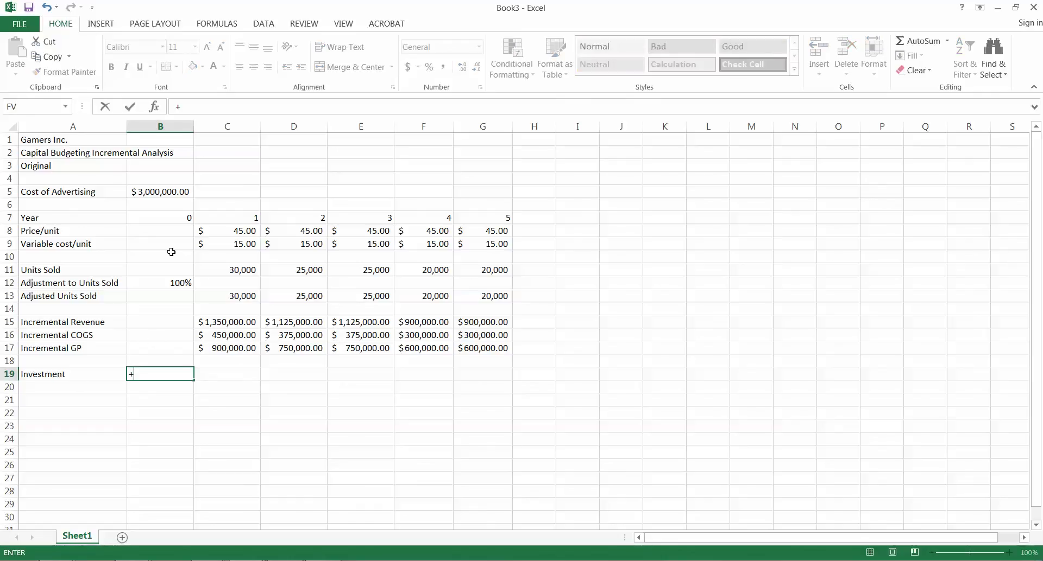
{"action": "left_click", "coordinate": [179, 195]}
{"action": "key", "text": "Return"}
Enter an investment of 0 for years 1 through 5 in C19 to G19
{"action": "key", "text": "Right"}
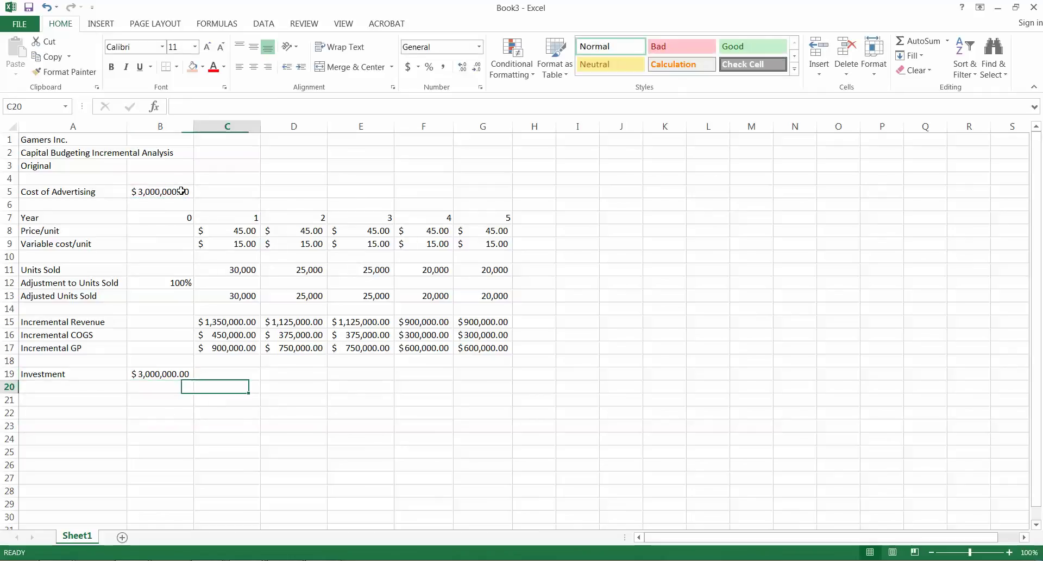
{"action": "key", "text": "Up"}
{"action": "type", "text": "0"}
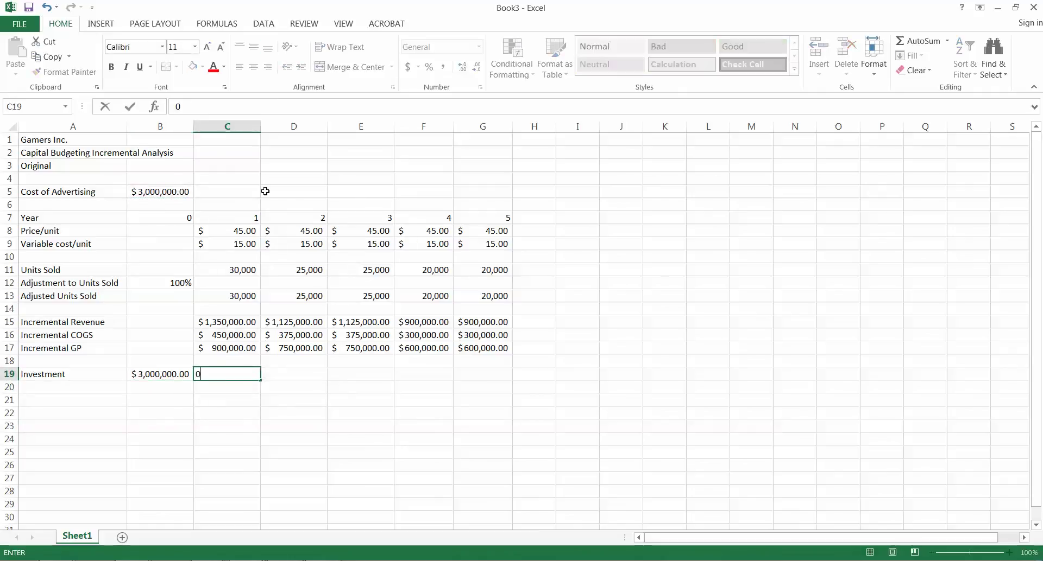
{"action": "key", "text": "Right"}
{"action": "type", "text": "0"}
{"action": "key", "text": "Right"}
{"action": "key", "text": "Right"}
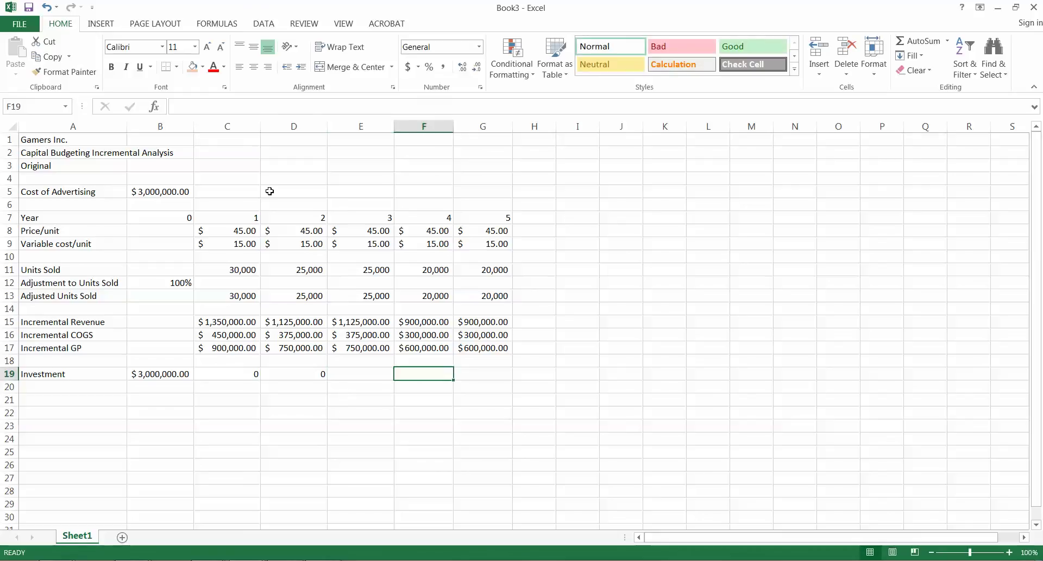
{"action": "key", "text": "Left"}
{"action": "type", "text": "0"}
{"action": "key", "text": "Right"}
{"action": "type", "text": "0"}
{"action": "key", "text": "Right"}
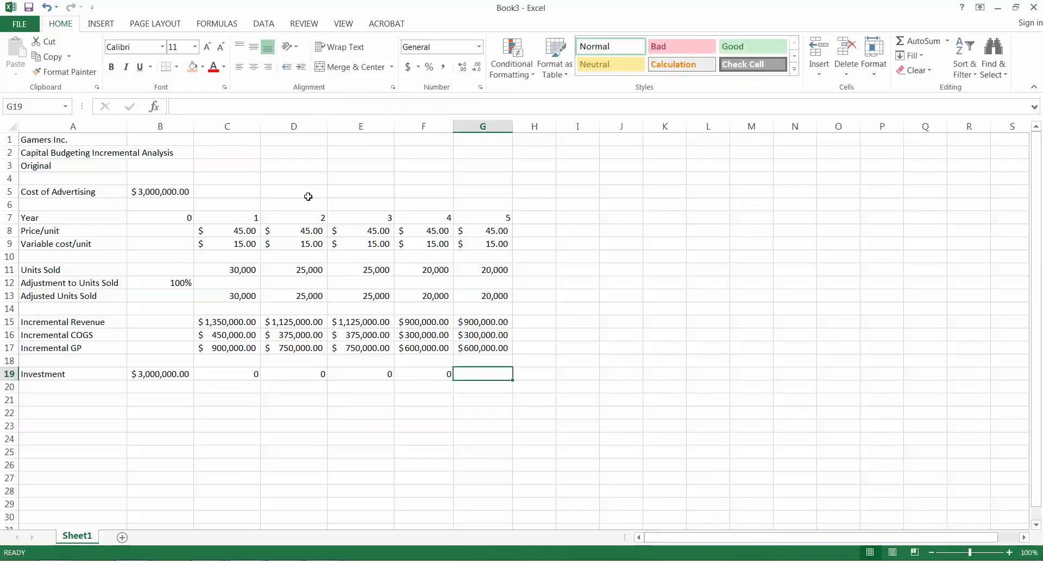
{"action": "type", "text": "0"}
{"action": "key", "text": "Return"}
Label A20 "Incremental OP" below the investment row
{"action": "key", "text": "Left"}
{"action": "key", "text": "Left"}
{"action": "key", "text": "Left"}
{"action": "key", "text": "Left"}
{"action": "key", "text": "Left"}
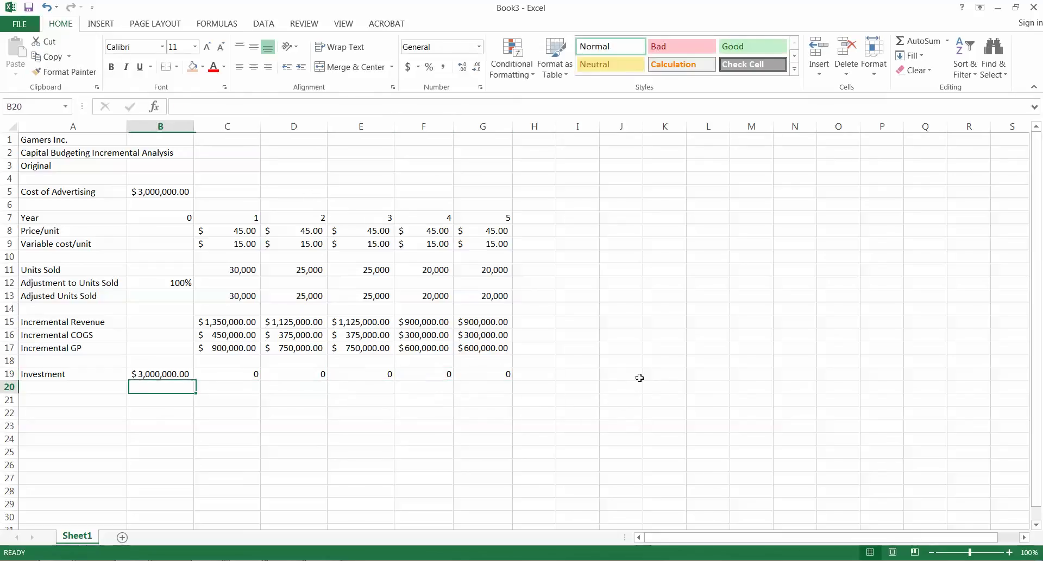
{"action": "key", "text": "Left"}
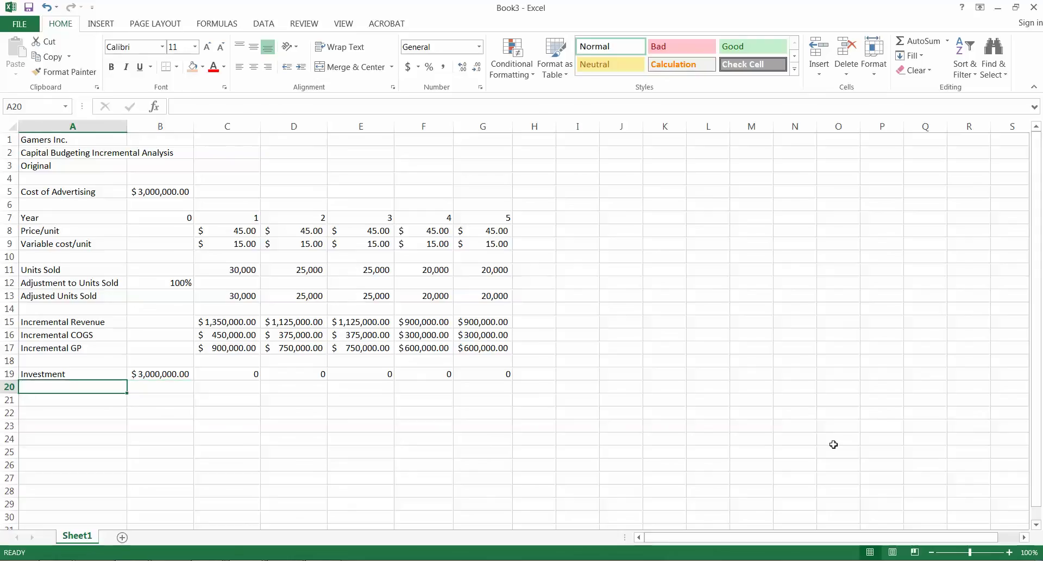
{"action": "type", "text": "I"}
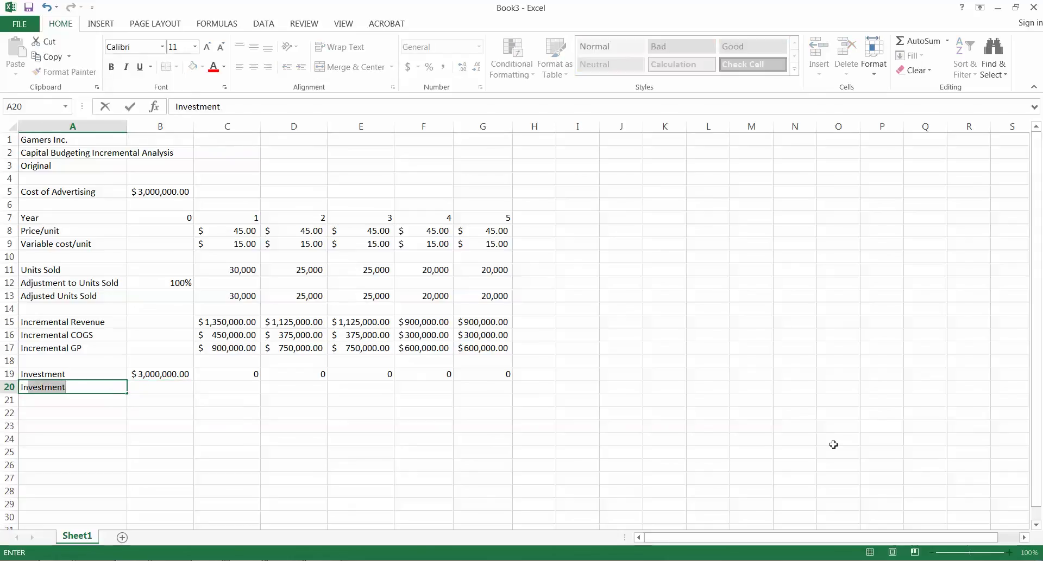
{"action": "type", "text": "ncremtna"}
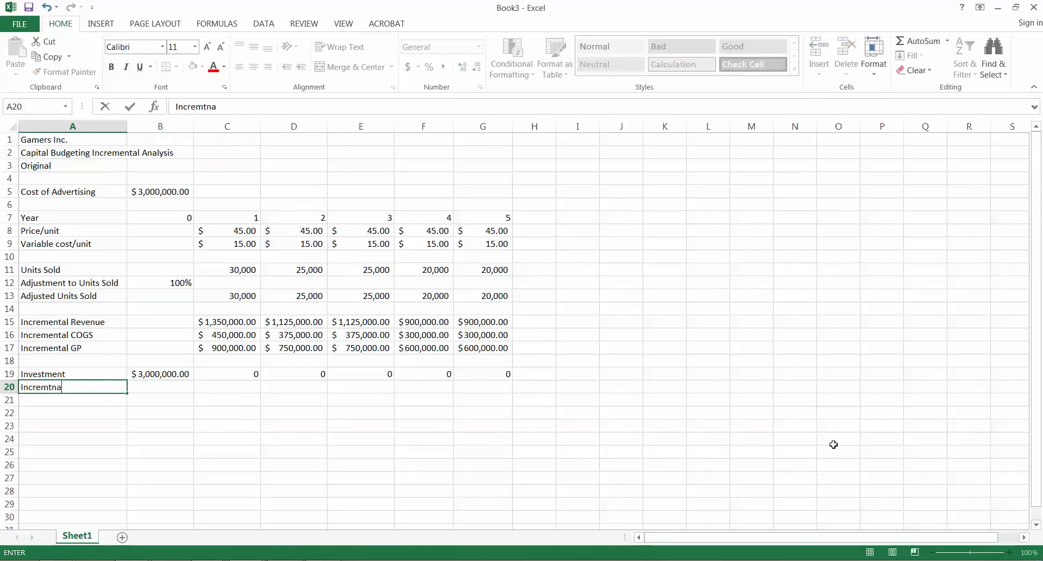
{"action": "type", "text": "ental op"}
{"action": "key", "text": "BackSpace"}
{"action": "key", "text": "BackSpace"}
{"action": "type", "text": "OP"}
{"action": "key", "text": "Tab"}
In B20, subtract the investment in B19 from the incremental GP in B17
{"action": "type", "text": "+"}
{"action": "key", "text": "Up"}
{"action": "key", "text": "Up"}
{"action": "key", "text": "Up"}
{"action": "type", "text": "-"}
{"action": "key", "text": "Up"}
{"action": "key", "text": "ctrl+Return"}
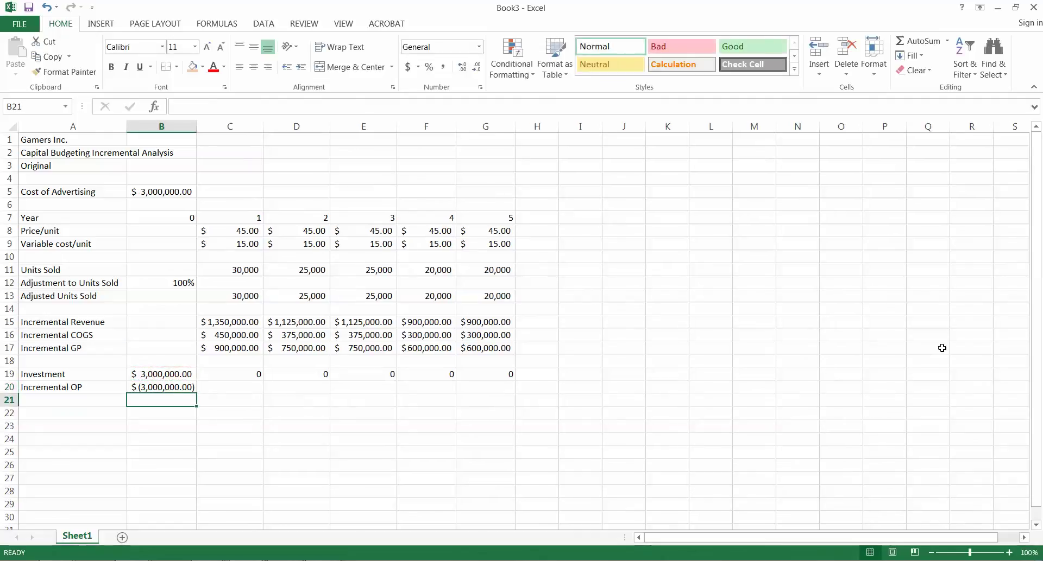
Review the year 0 cells for revenue, price, variable cost and GP, and the operating profit formula in B20
{"action": "left_click", "coordinate": [161, 319]}
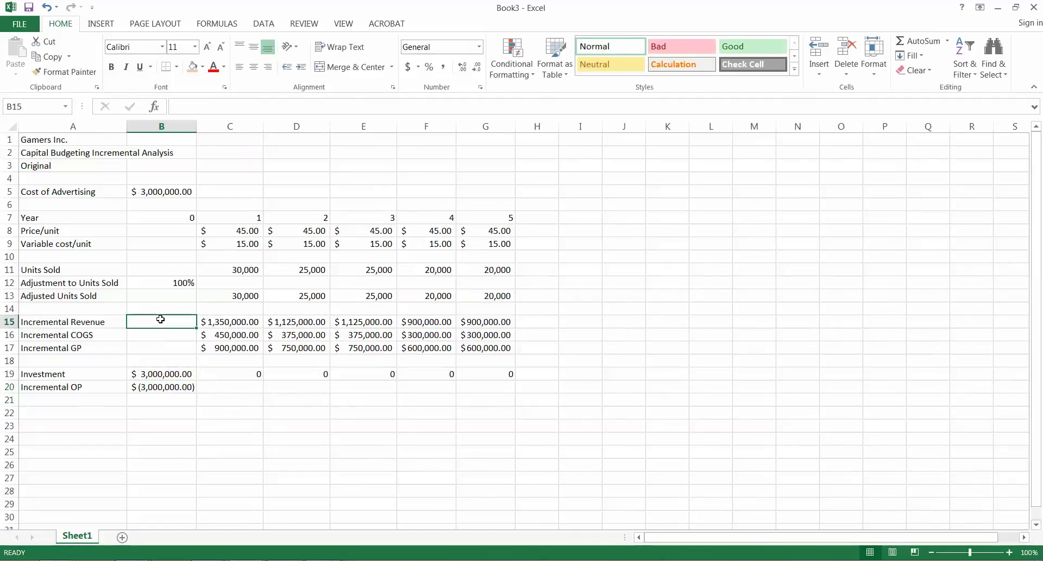
{"action": "left_click", "coordinate": [176, 241]}
{"action": "left_click", "coordinate": [179, 231]}
{"action": "left_click", "coordinate": [180, 244]}
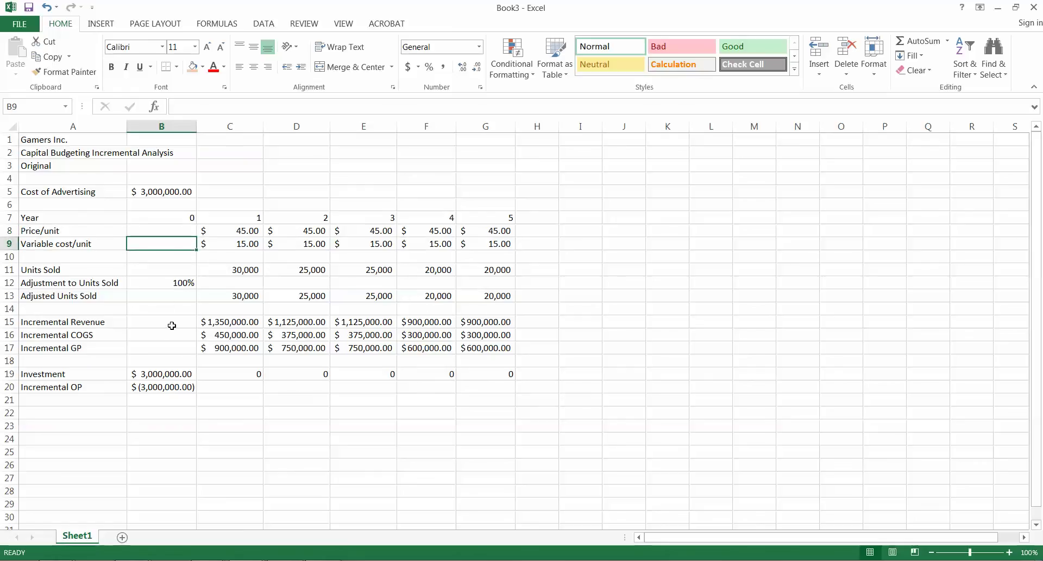
{"action": "left_click", "coordinate": [184, 351]}
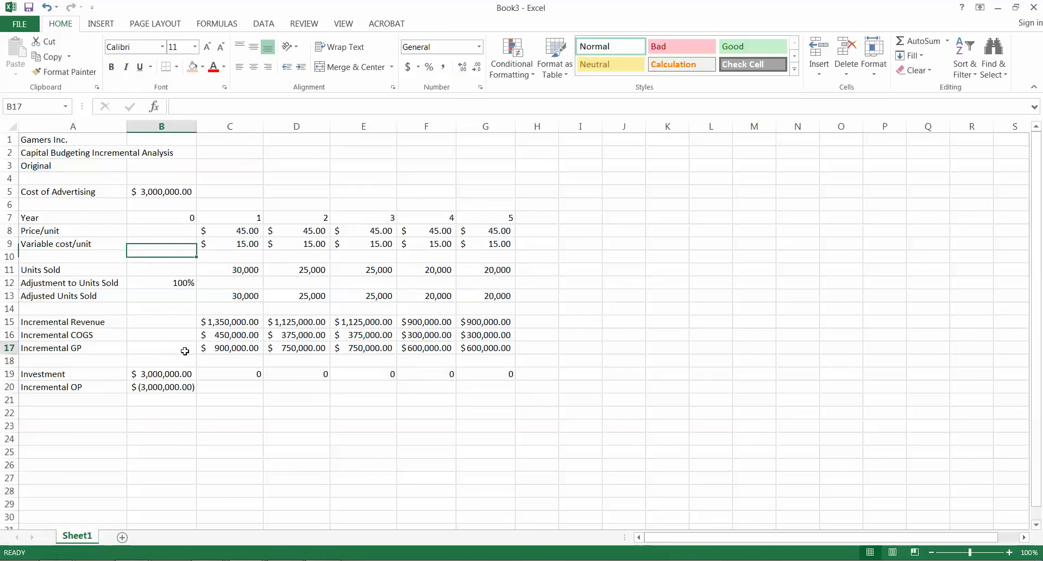
{"action": "left_click", "coordinate": [192, 387]}
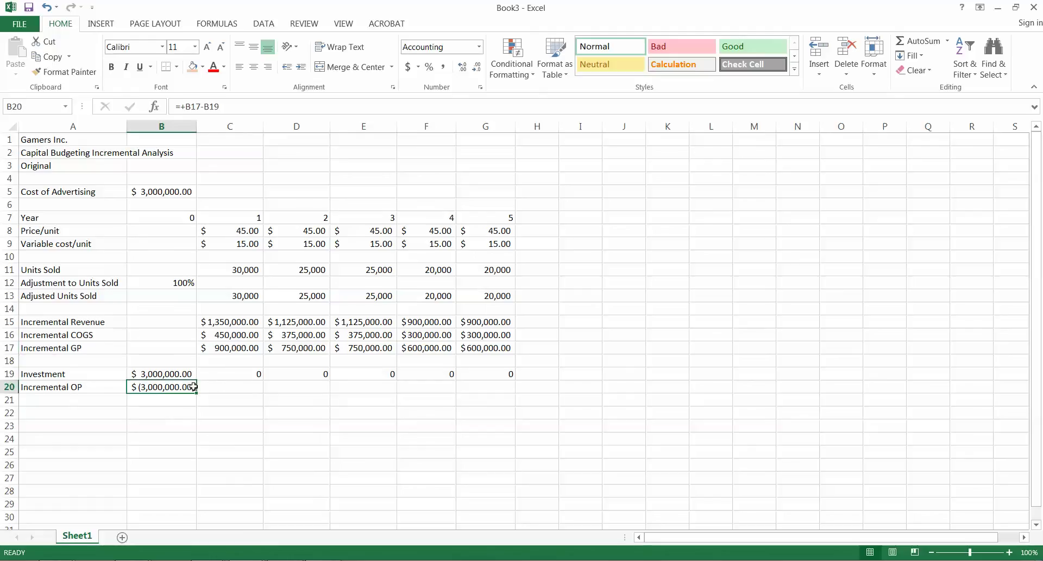
Fill the Incremental OP formula from B20 across to G20, and label A22 "PV"
{"action": "left_click_drag", "start_coordinate": [197, 394], "coordinate": [513, 393]}
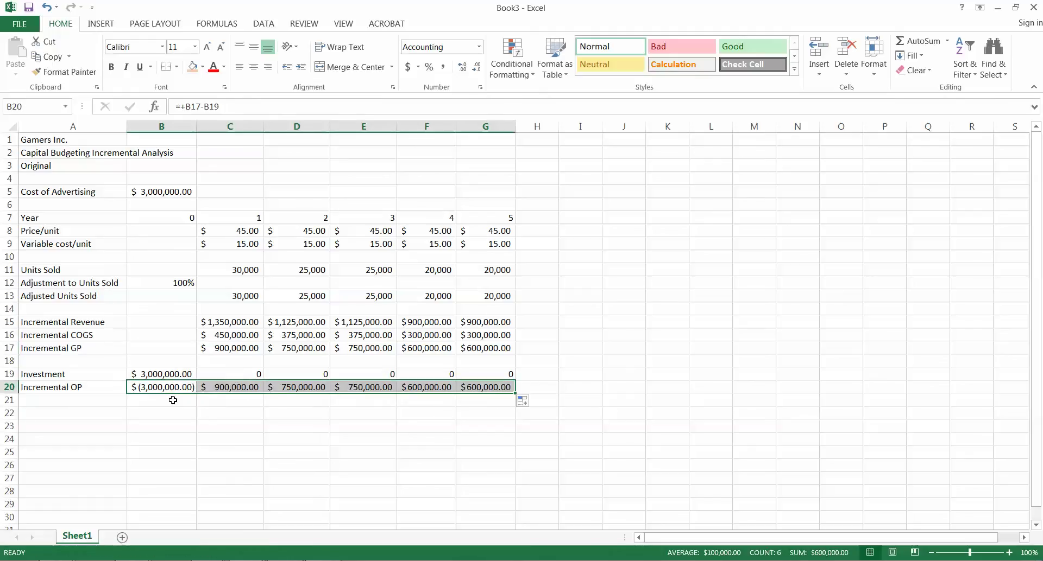
{"action": "left_click", "coordinate": [71, 415]}
{"action": "type", "text": "PV"}
{"action": "key", "text": "Tab"}
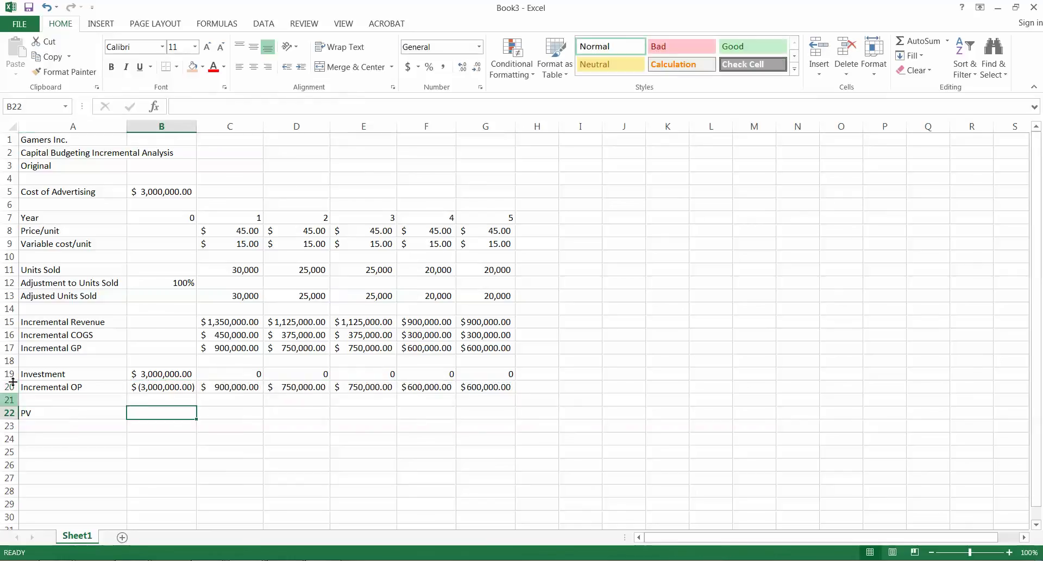
Insert a row above row 6, label A6 "Cost of Capital" and enter 6% in B6
{"action": "left_click", "coordinate": [45, 206]}
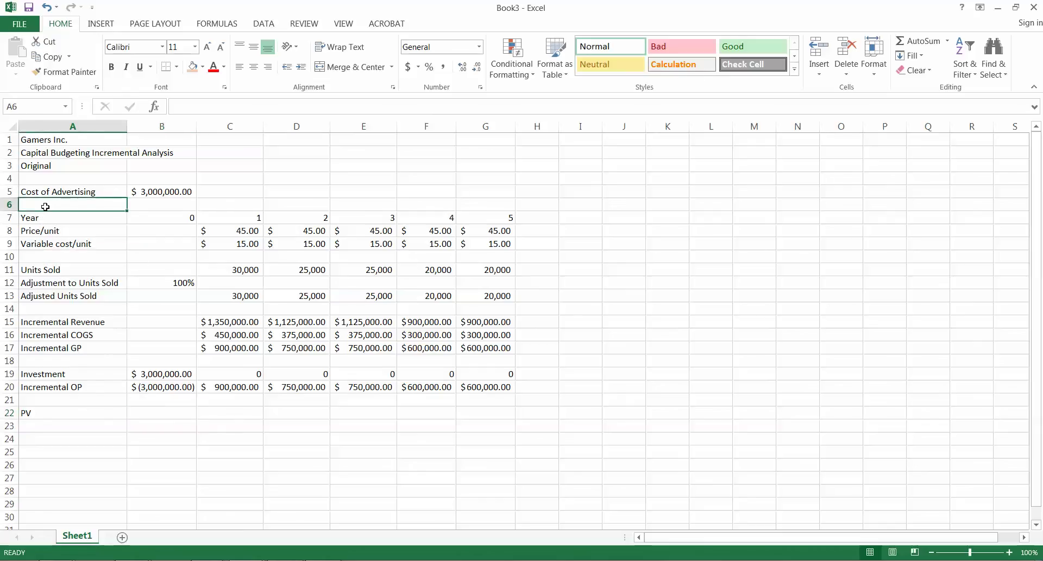
{"action": "key", "text": "alt+i"}
{"action": "key", "text": "r"}
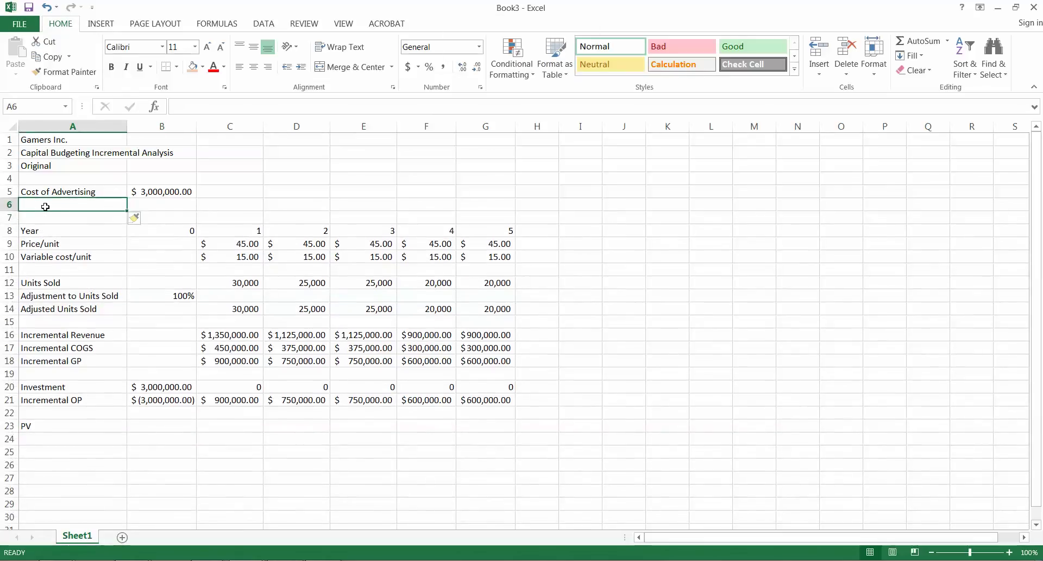
{"action": "type", "text": "Cost of Ca"}
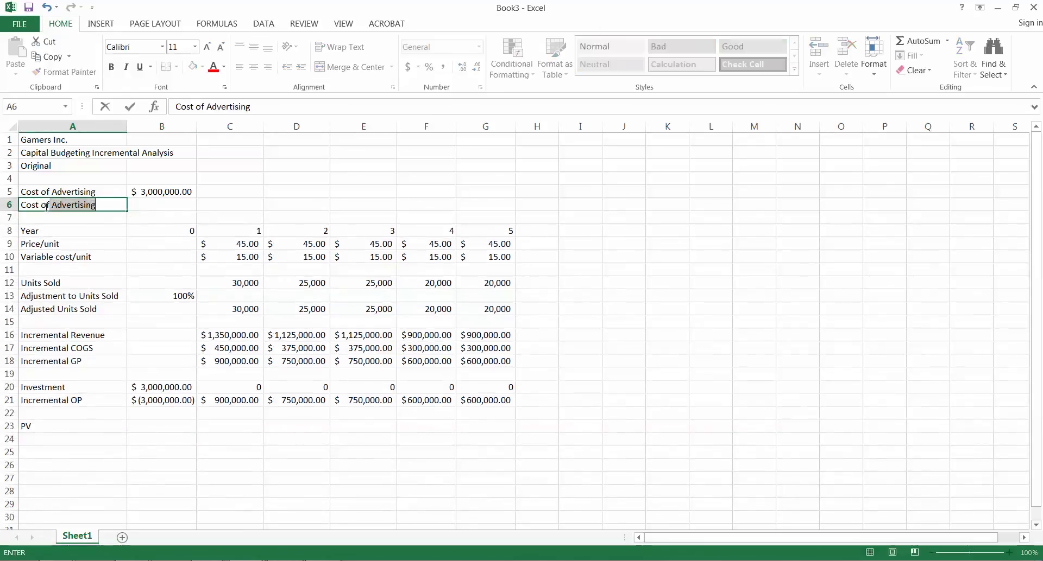
{"action": "type", "text": "p"}
{"action": "key", "text": "BackSpace"}
{"action": "type", "text": "apital"}
{"action": "key", "text": "Tab"}
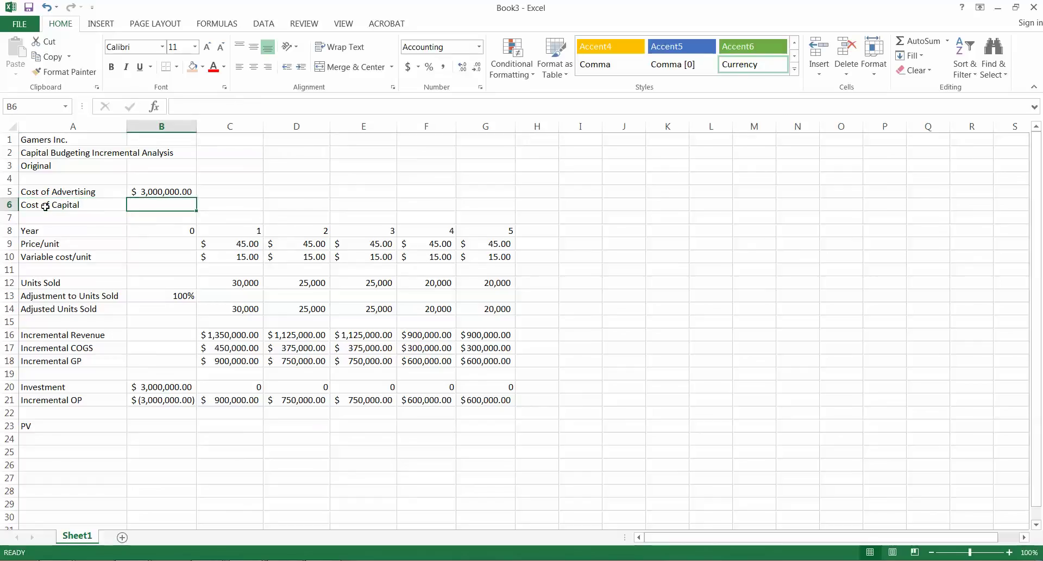
{"action": "type", "text": "6%"}
{"action": "key", "text": "Return"}
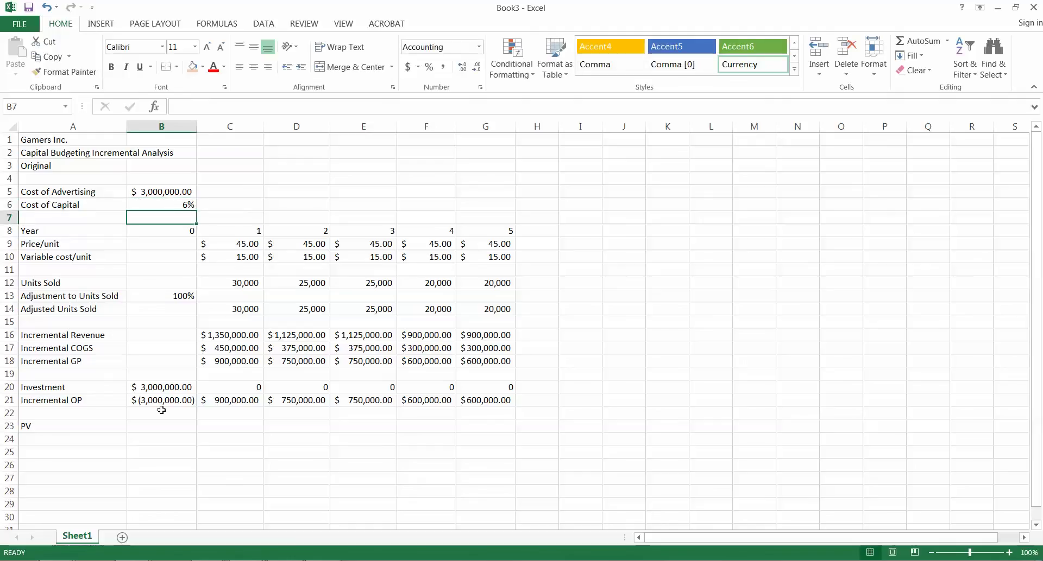
Start a PV formula in B23 using the cost of capital in B6 as an absolute rate reference
{"action": "left_click", "coordinate": [187, 423]}
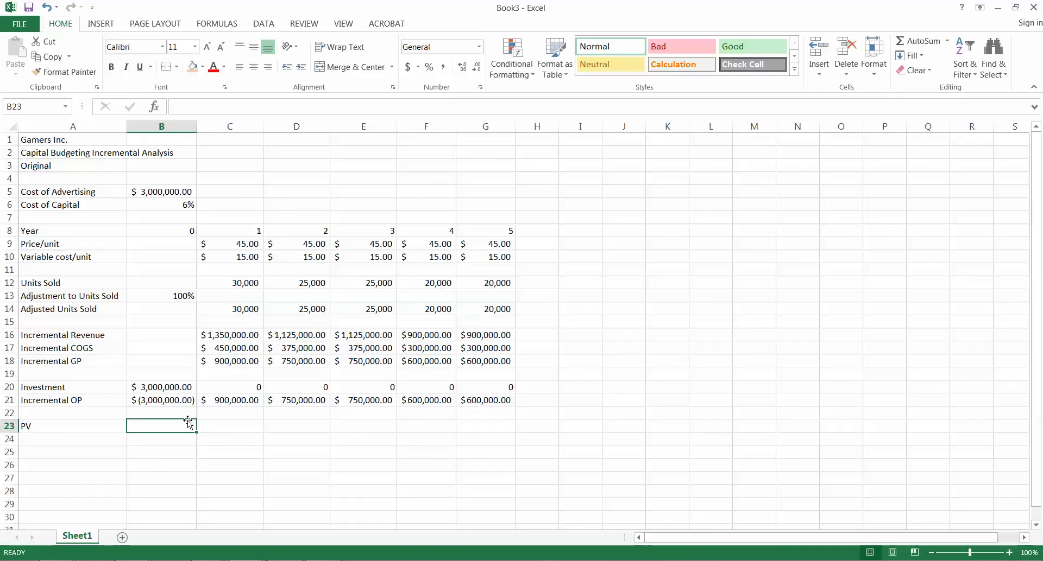
{"action": "type", "text": "="}
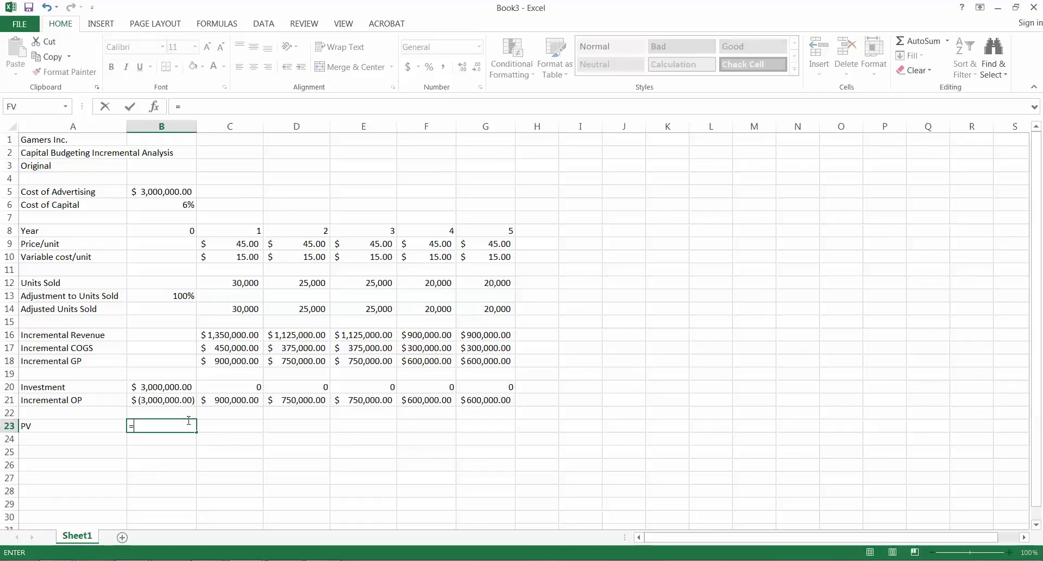
{"action": "type", "text": "pv("}
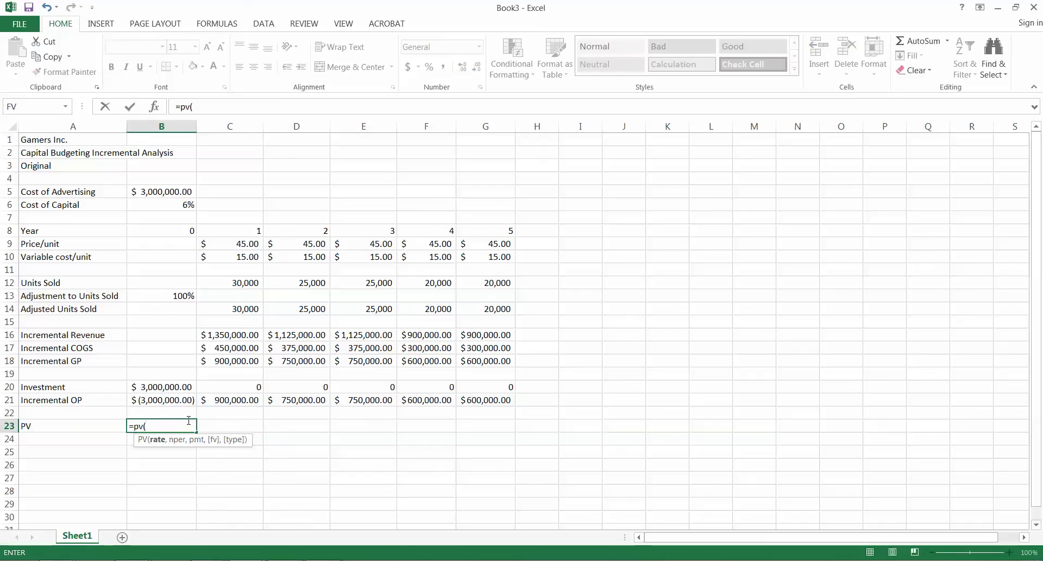
{"action": "left_click", "coordinate": [183, 205]}
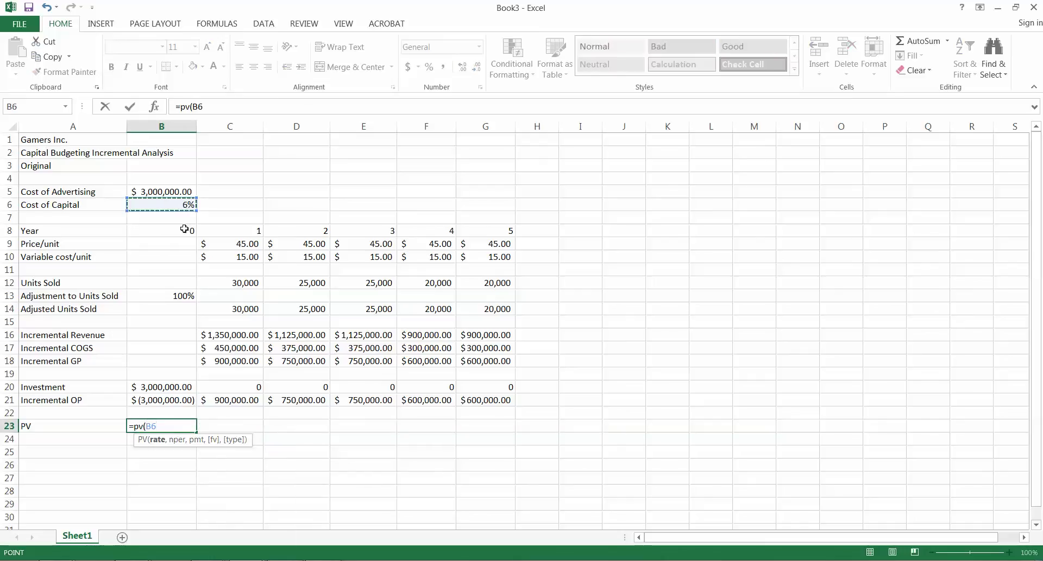
{"action": "left_click_drag", "start_coordinate": [193, 108], "coordinate": [206, 107]}
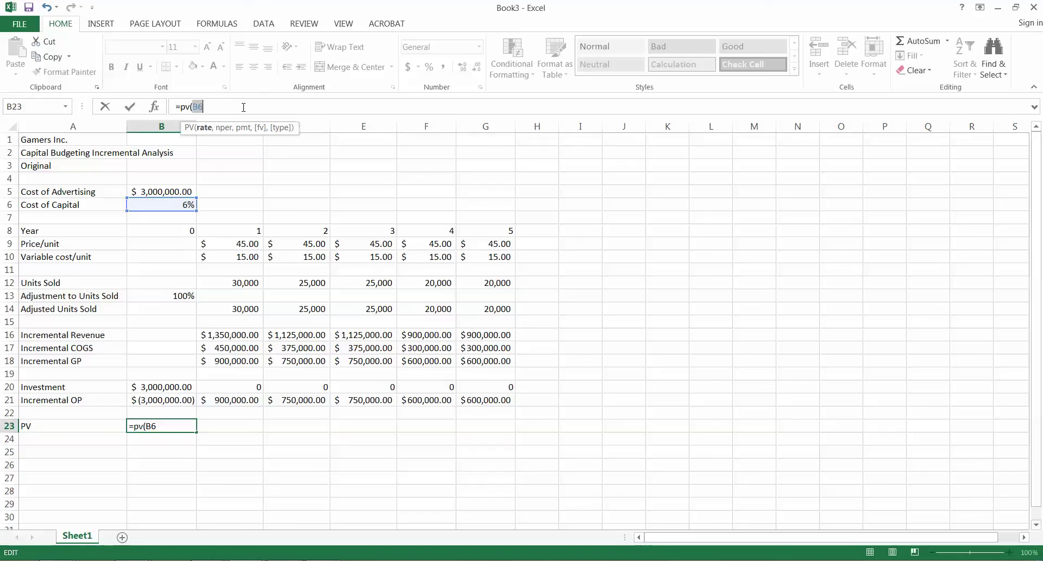
{"action": "key", "text": "F4"}
{"action": "left_click", "coordinate": [244, 107]}
{"action": "type", "text": ","}
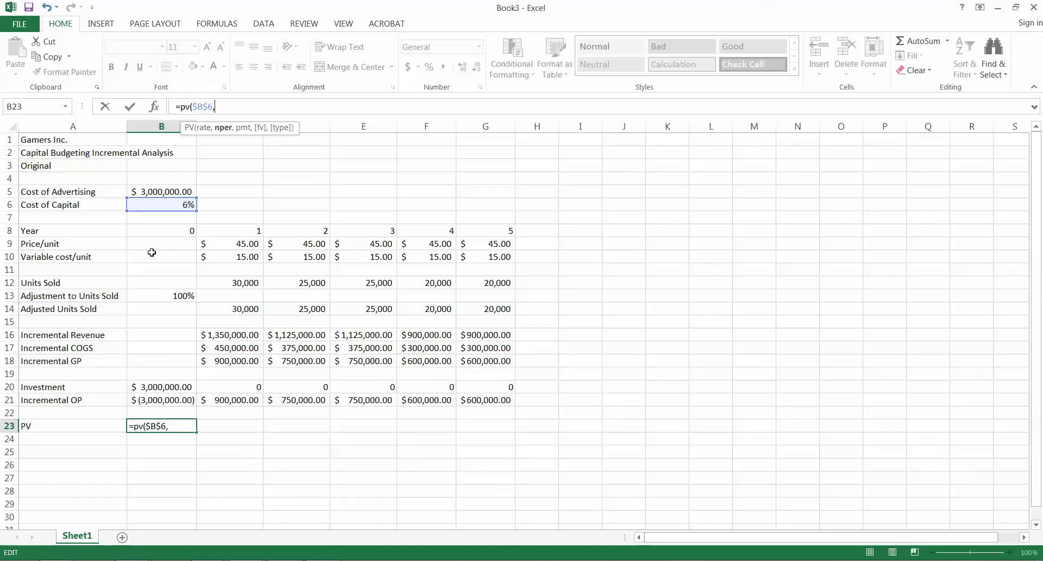
Complete the PV formula with periods B8, payment 0 and future value -B21, and fill it across to G23
{"action": "left_click", "coordinate": [170, 231]}
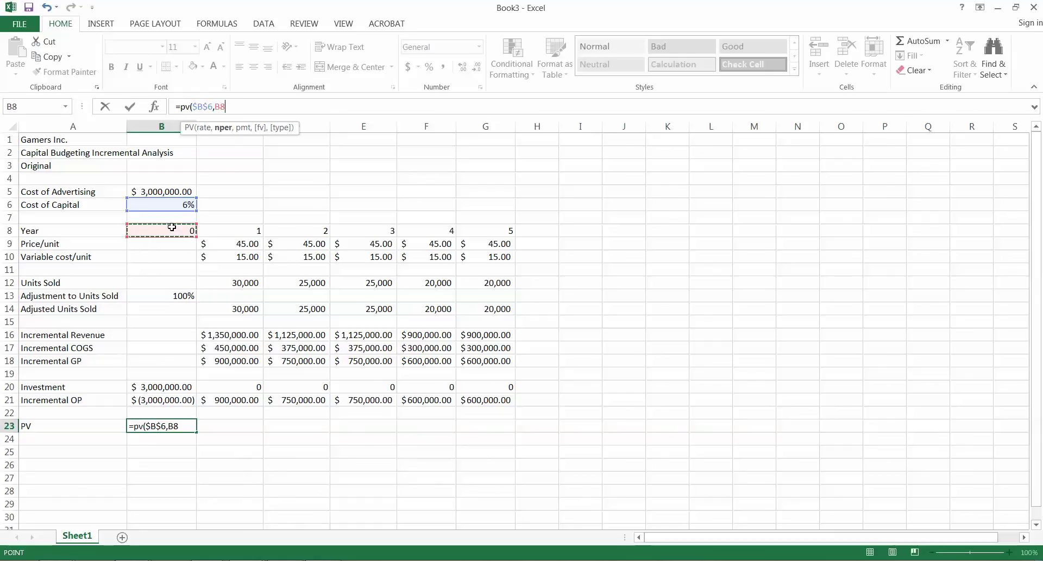
{"action": "type", "text": ",0"}
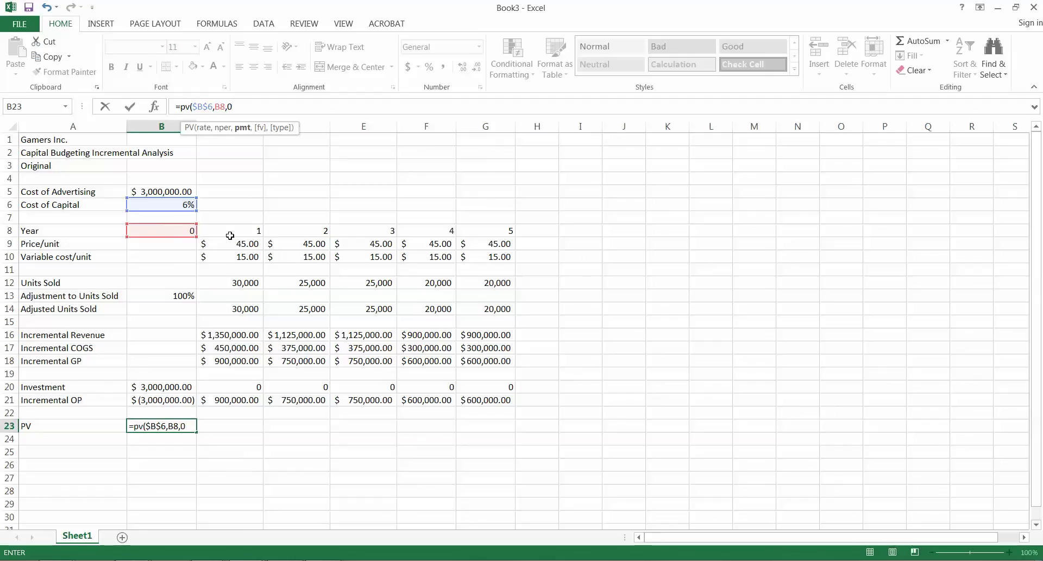
{"action": "type", "text": ",-"}
{"action": "left_click", "coordinate": [190, 399]}
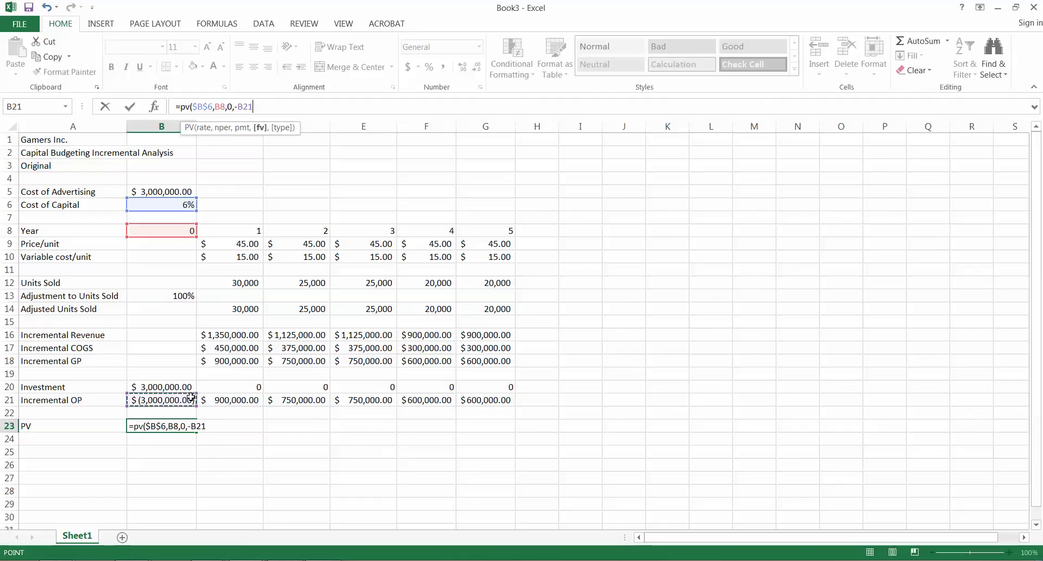
{"action": "key", "text": "Return"}
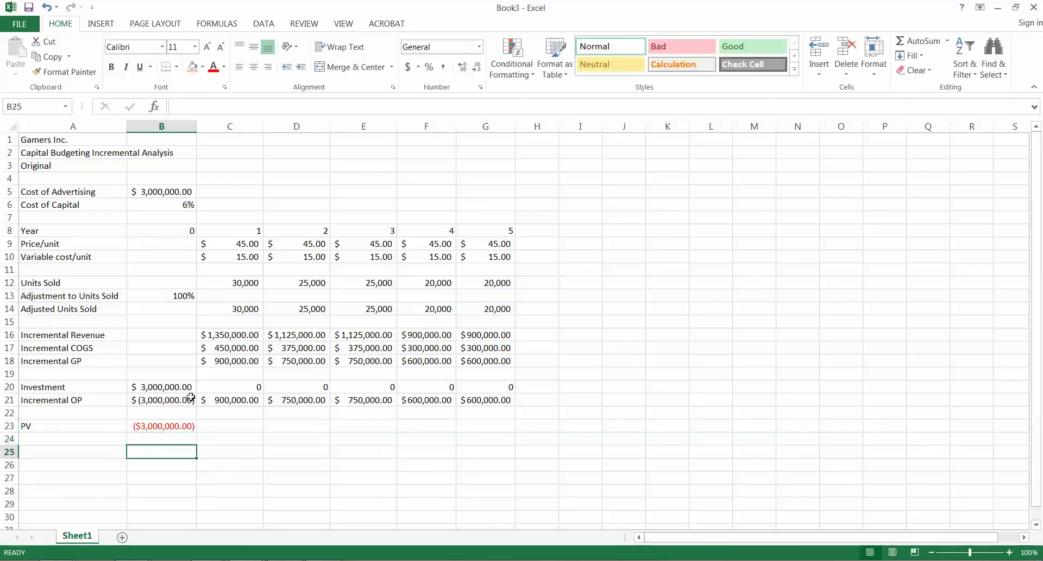
{"action": "key", "text": "Up"}
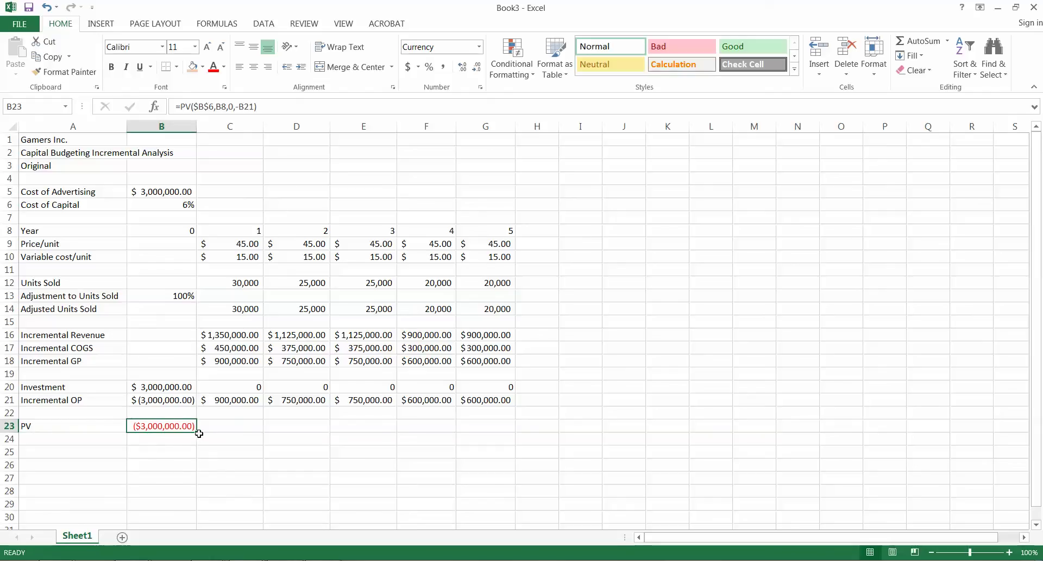
{"action": "left_click_drag", "start_coordinate": [199, 432], "coordinate": [508, 426]}
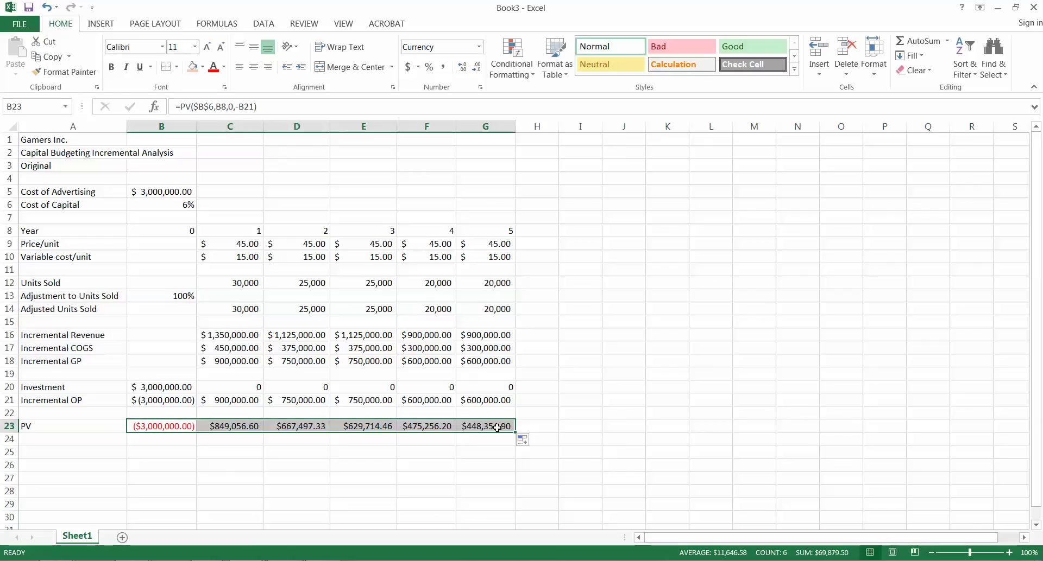
Label A25 "NPV" and sum the present values B23 to G23 in B25
{"action": "left_click", "coordinate": [69, 453]}
{"action": "type", "text": "NPV"}
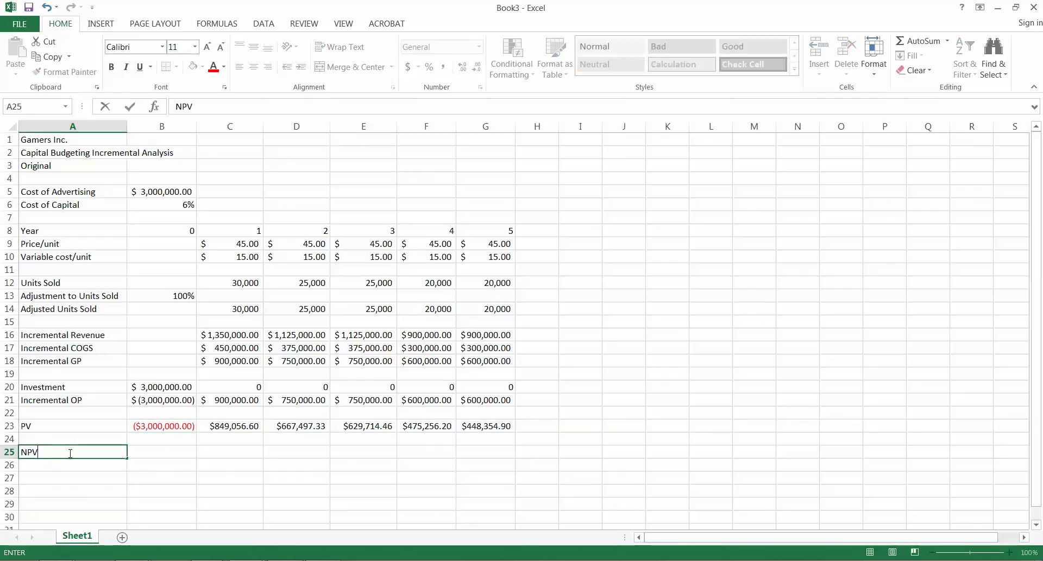
{"action": "key", "text": "Tab"}
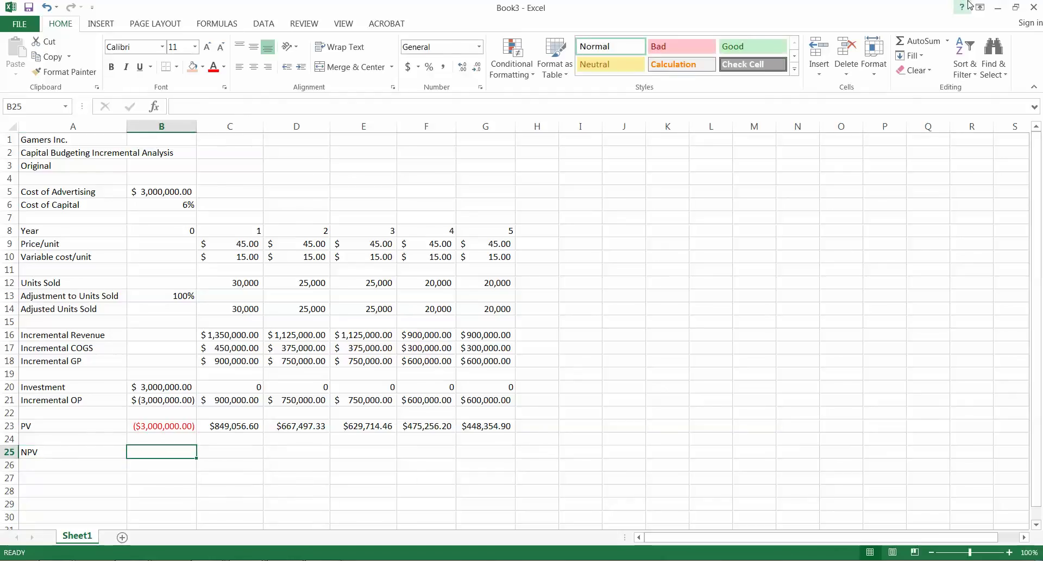
{"action": "left_click", "coordinate": [910, 40]}
{"action": "left_click_drag", "start_coordinate": [161, 427], "coordinate": [485, 428]}
{"action": "key", "text": "Return"}
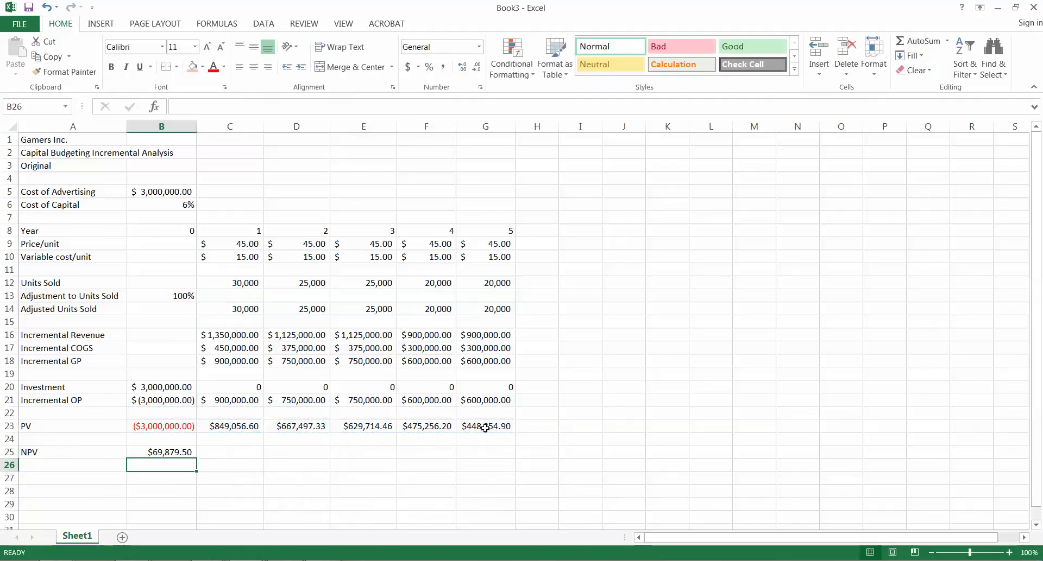
Label A27 "IRR" and calculate the IRR of the incremental OP values B21:G21 in B27
{"action": "key", "text": "Down"}
{"action": "key", "text": "Left"}
{"action": "type", "text": "IRR"}
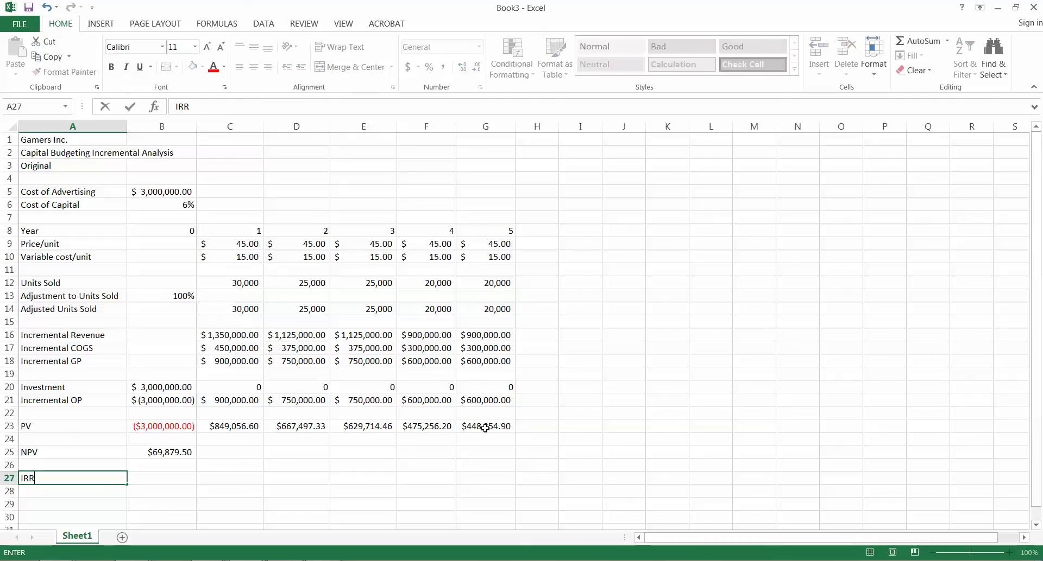
{"action": "key", "text": "Tab"}
{"action": "type", "text": "=irr("}
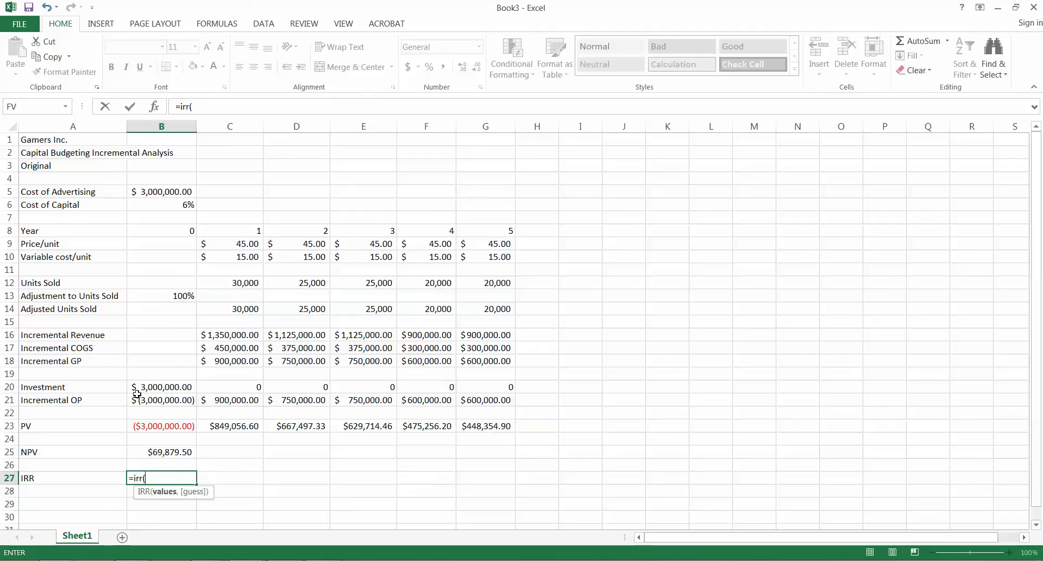
{"action": "left_click_drag", "start_coordinate": [154, 403], "coordinate": [502, 405]}
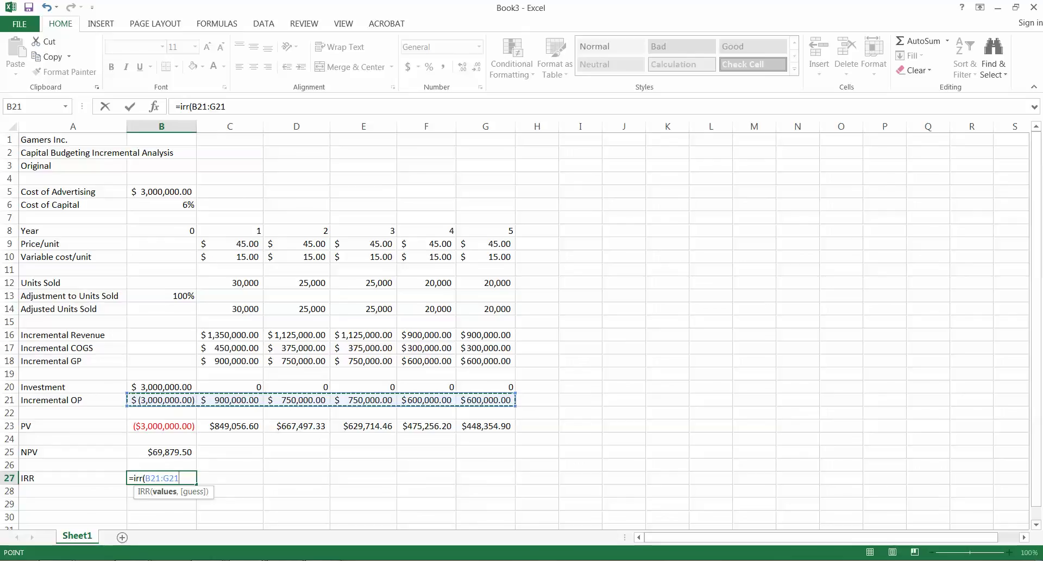
{"action": "key", "text": "Return"}
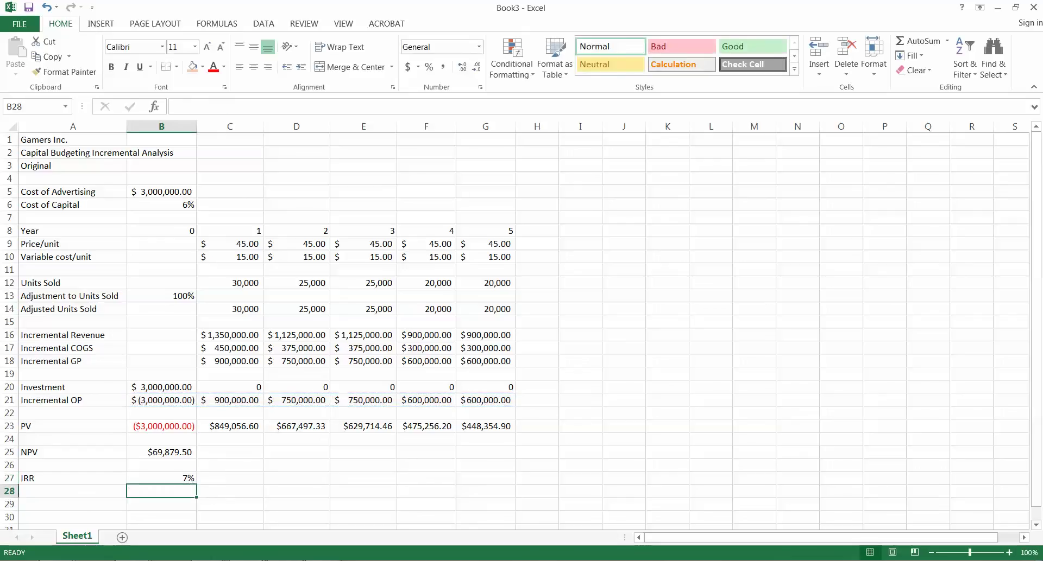
Show the IRR percentage in B27 with two decimal places
{"action": "left_click", "coordinate": [189, 479]}
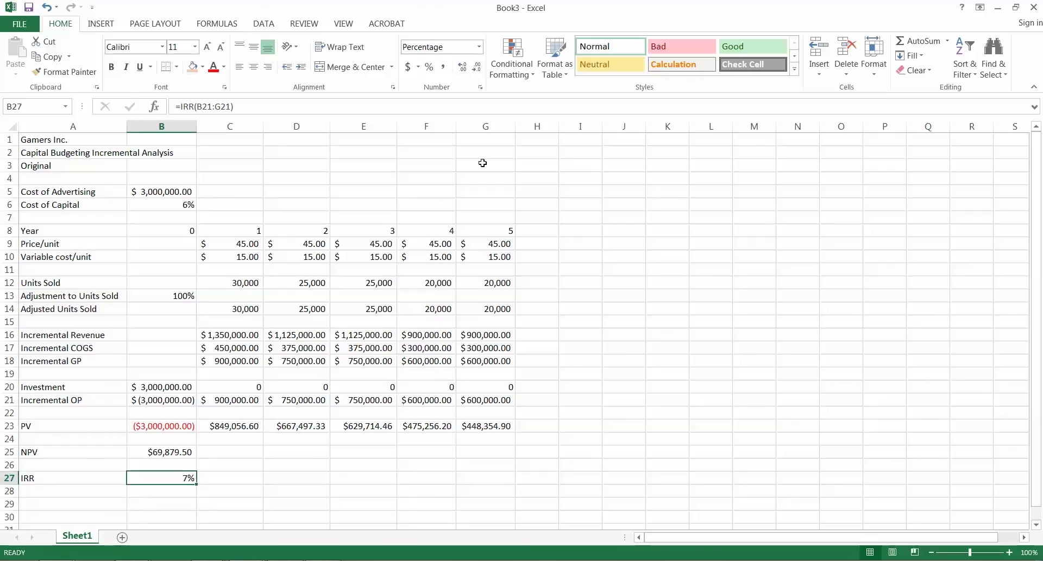
{"action": "left_click", "coordinate": [462, 69]}
{"action": "left_click", "coordinate": [462, 69]}
Enter the labels "Return", "Investment" and "ROI" in A29, A30 and A31
{"action": "left_click", "coordinate": [90, 504]}
{"action": "type", "text": "Return"}
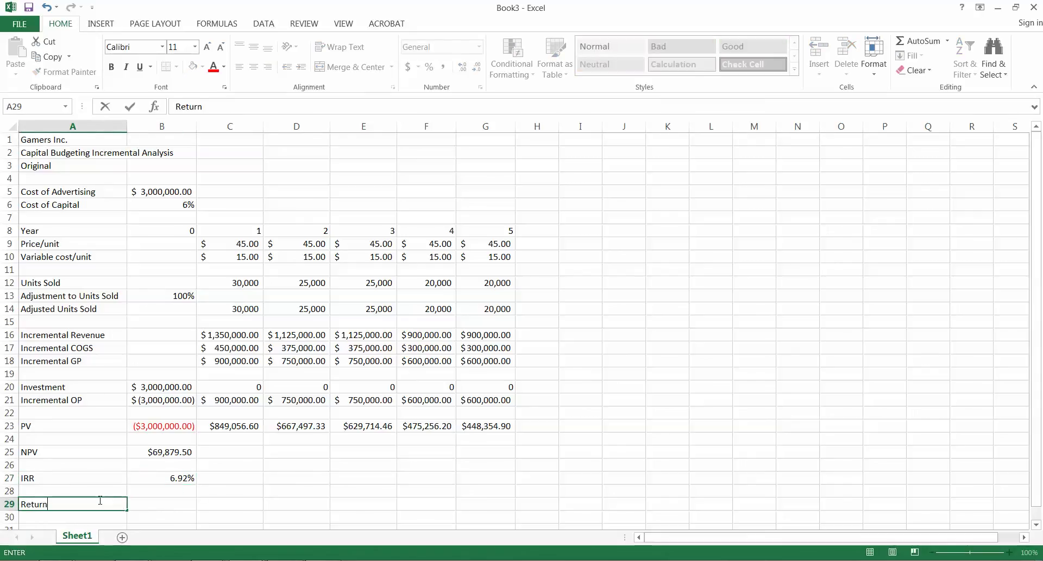
{"action": "key", "text": "Return"}
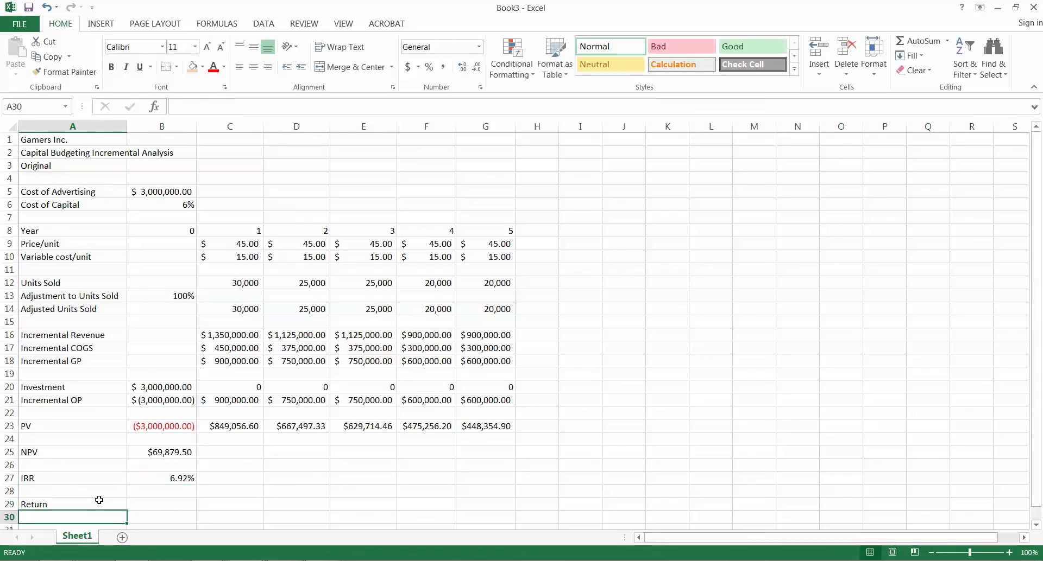
{"action": "type", "text": "Invest"}
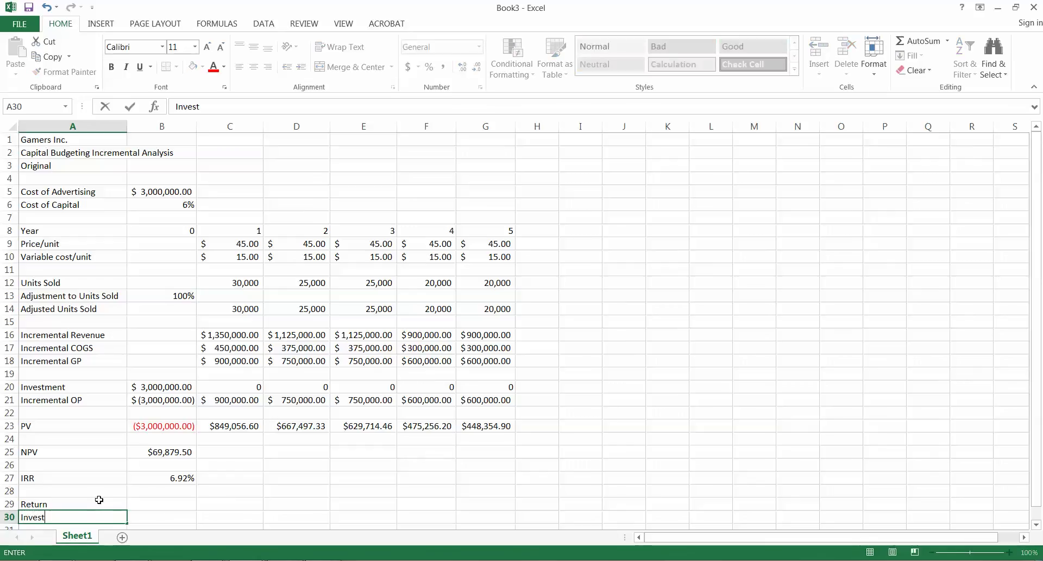
{"action": "type", "text": "ment"}
{"action": "key", "text": "Return"}
{"action": "type", "text": "RO"}
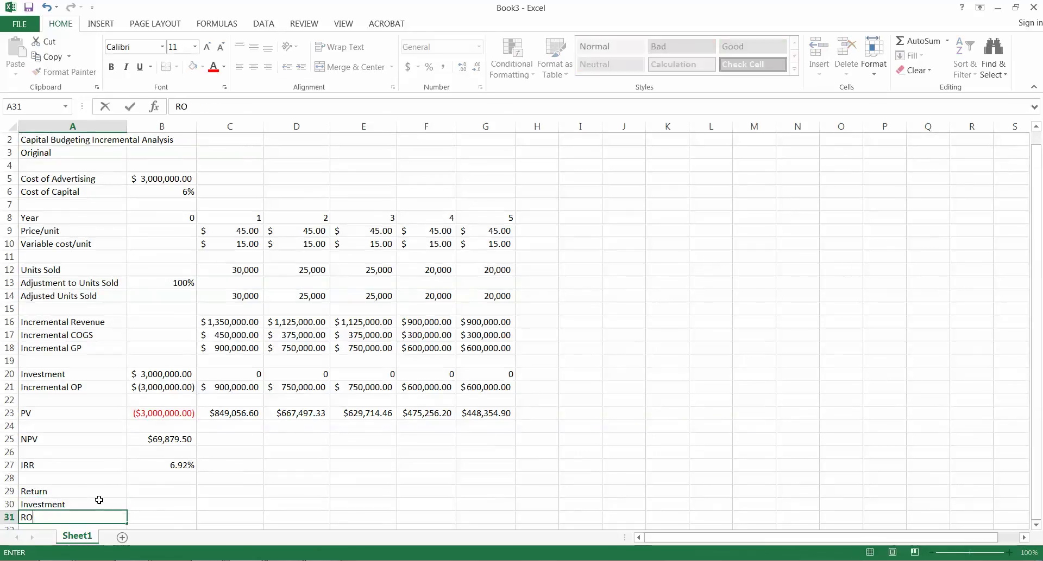
{"action": "type", "text": "I"}
Extend the label in A29 to read "Return (undiscounted)"
{"action": "key", "text": "Up"}
{"action": "key", "text": "Up"}
{"action": "key", "text": "F2"}
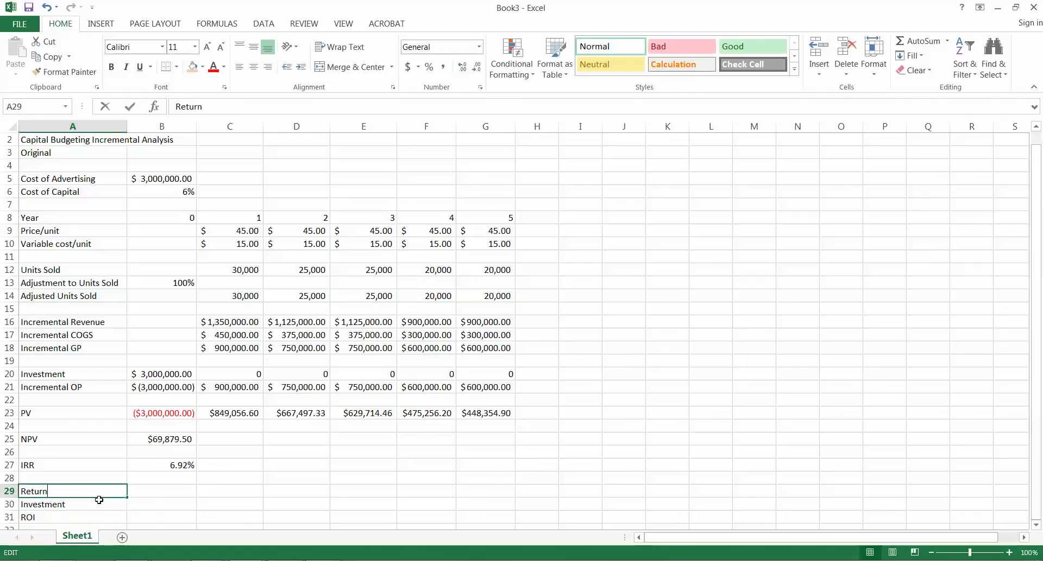
{"action": "type", "text": "(undiscounted"}
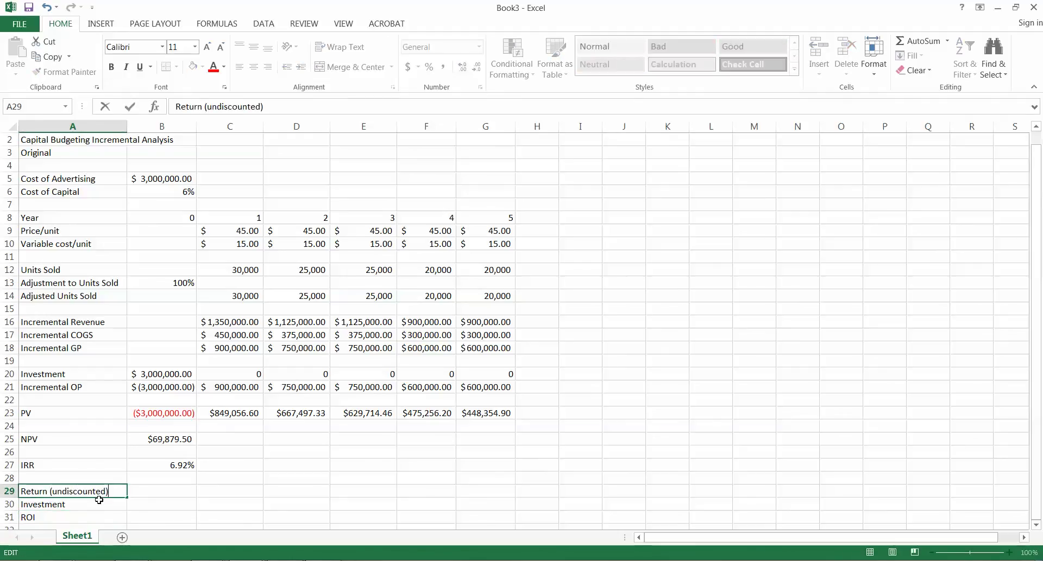
{"action": "type", "text": ")"}
{"action": "key", "text": "Return"}
Calculate the undiscounted return in B29 as the sum of the incremental OP values B21:G21
{"action": "left_click_drag", "start_coordinate": [112, 388], "coordinate": [503, 397]}
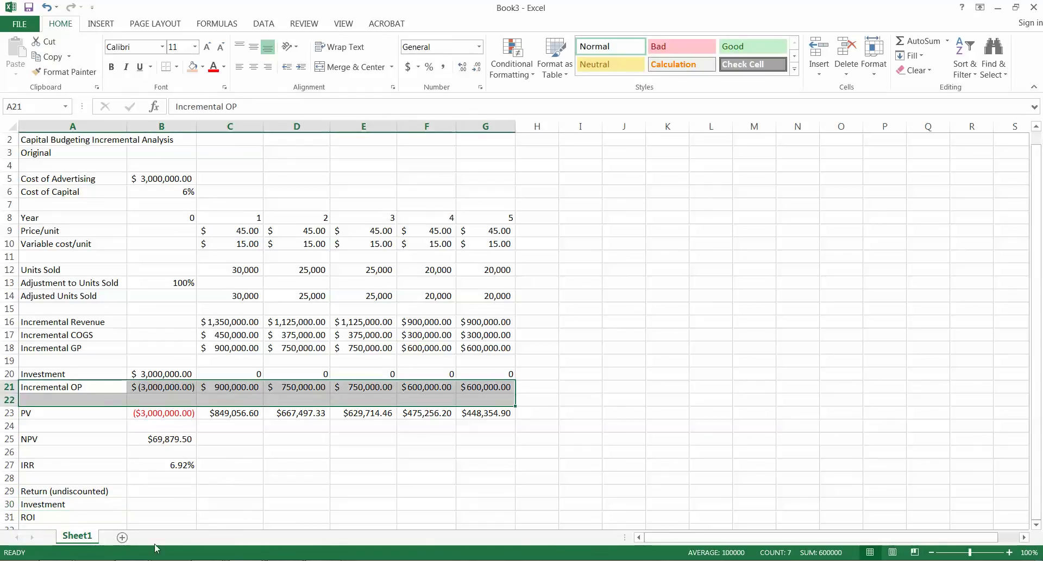
{"action": "left_click", "coordinate": [179, 491]}
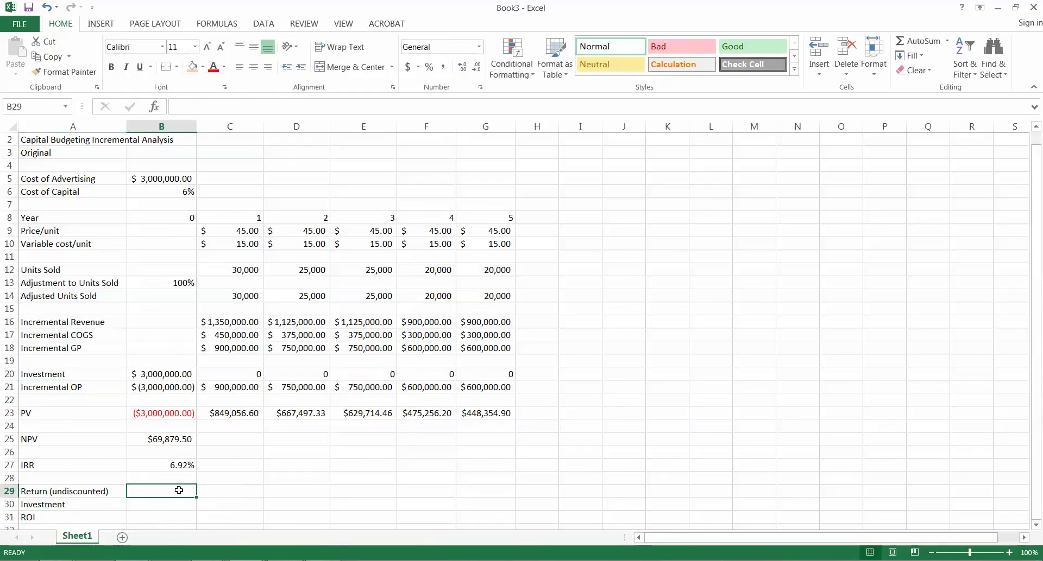
{"action": "left_click", "coordinate": [905, 44]}
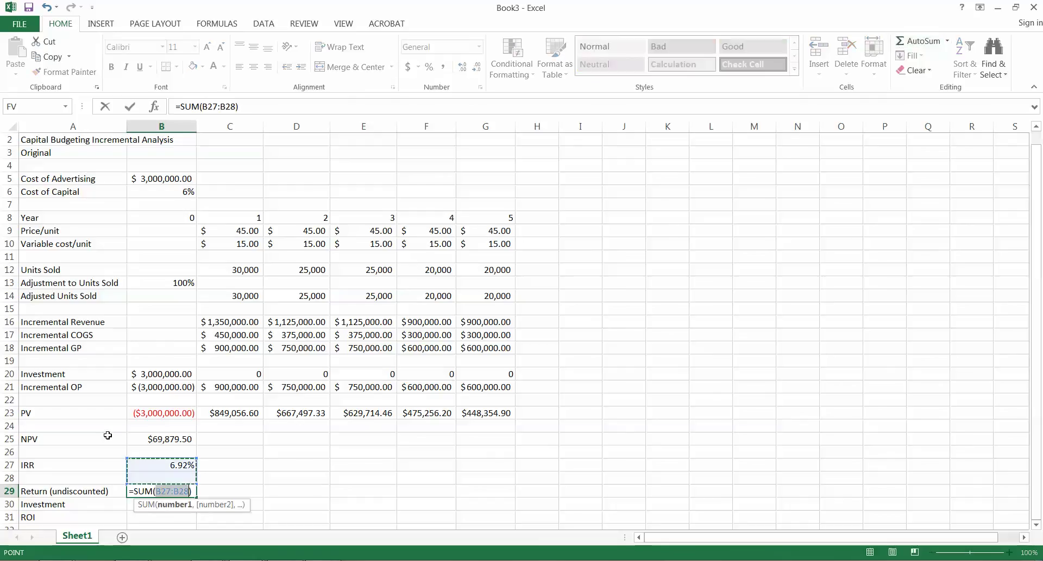
{"action": "left_click_drag", "start_coordinate": [166, 389], "coordinate": [473, 389]}
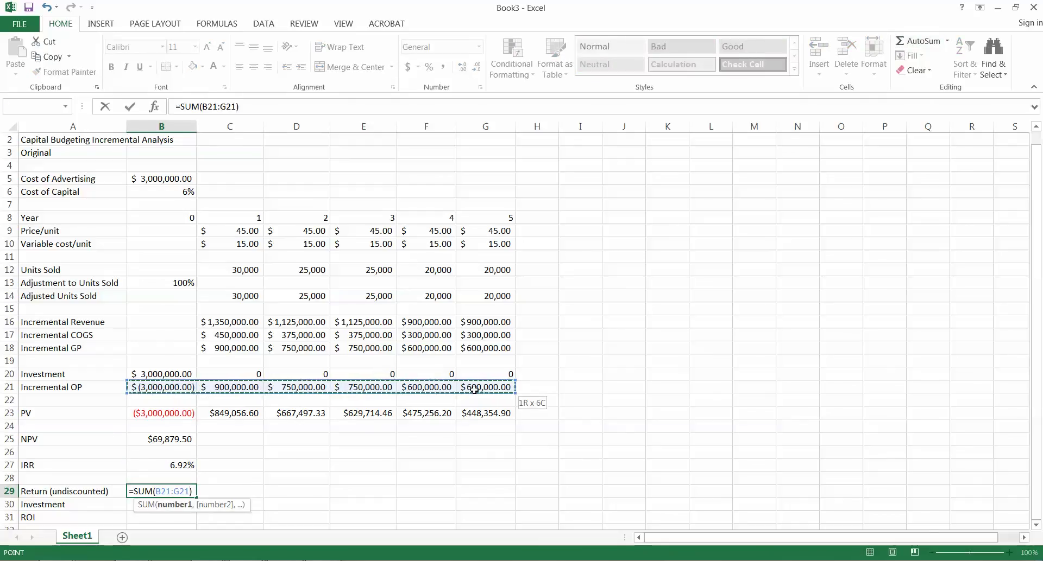
{"action": "left_click_drag", "start_coordinate": [474, 389], "coordinate": [475, 392]}
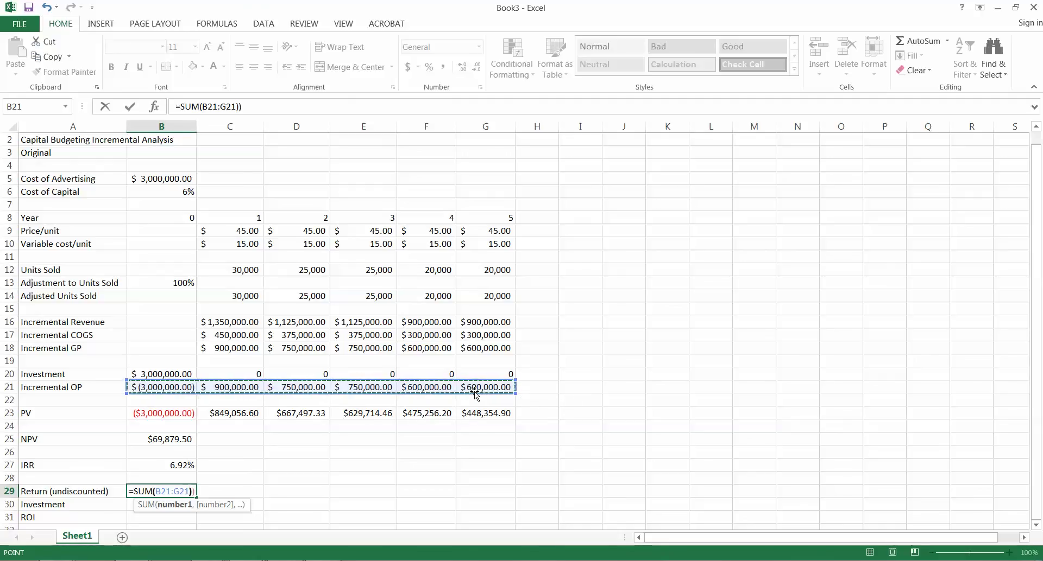
{"action": "key", "text": "Return"}
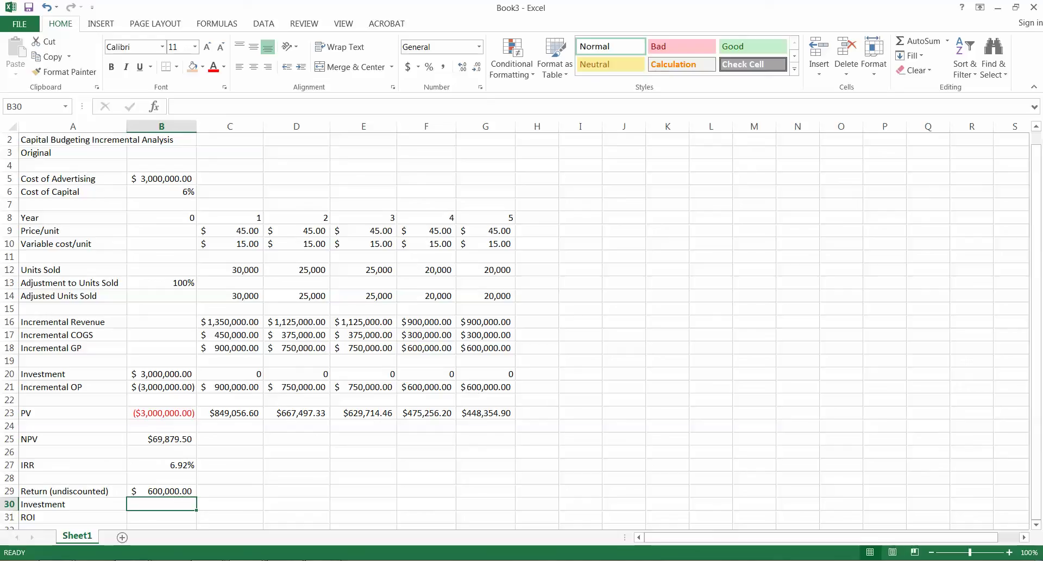
Link the investment amount in B30 to the cost of advertising in B5
{"action": "double_click", "coordinate": [182, 506]}
{"action": "type", "text": "+"}
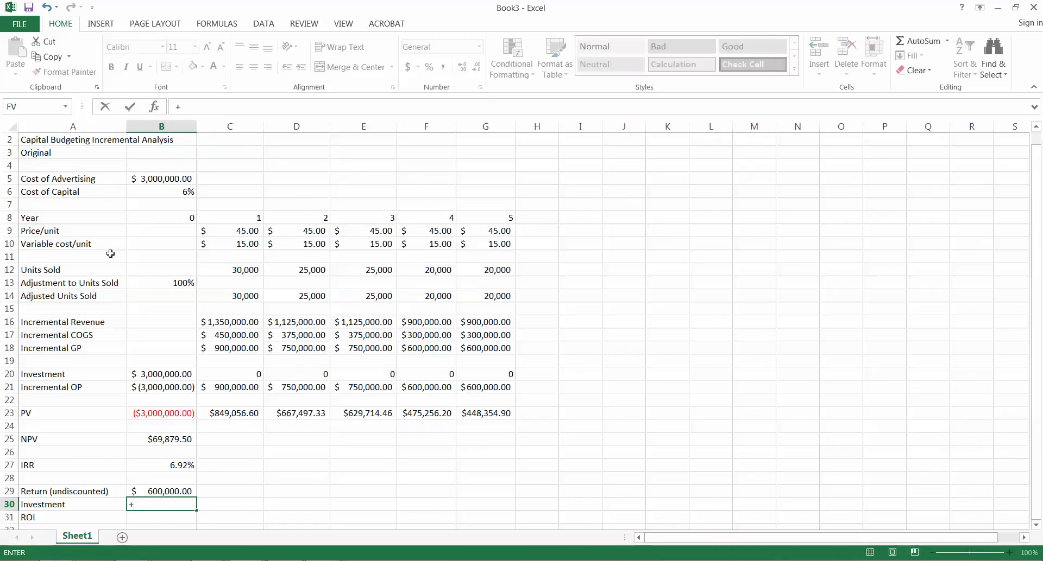
{"action": "left_click", "coordinate": [171, 176]}
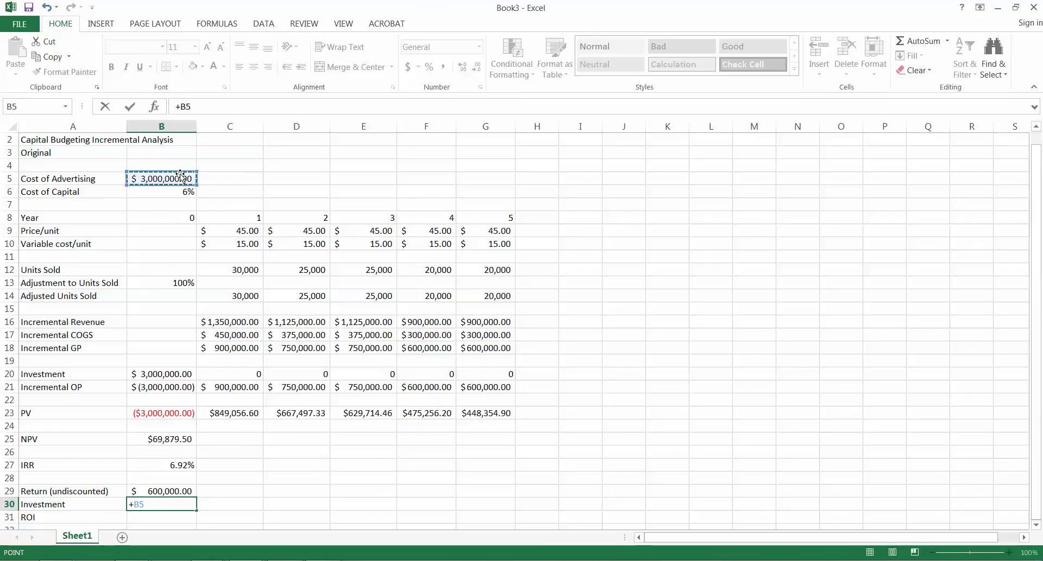
{"action": "key", "text": "Return"}
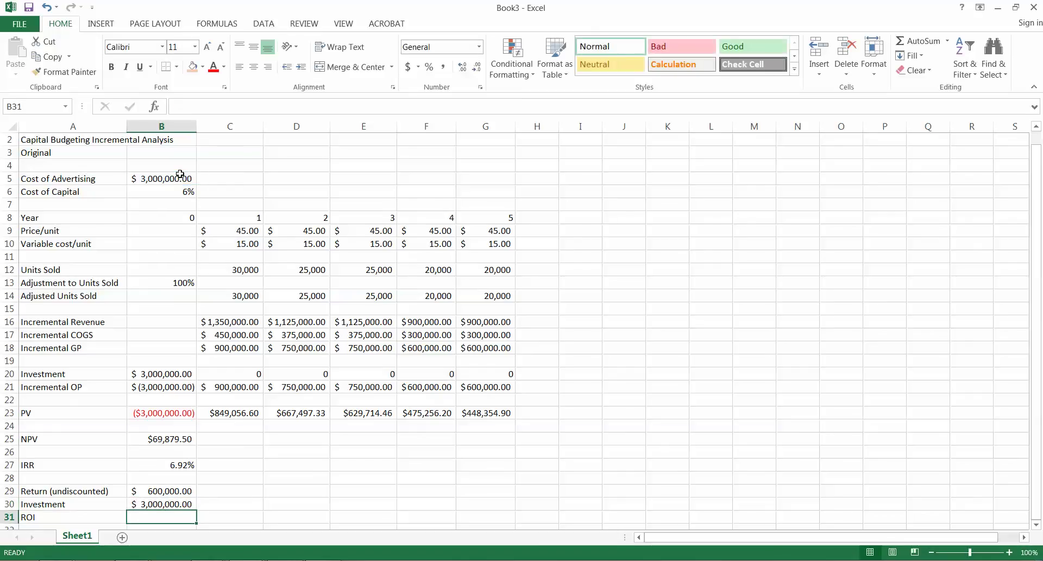
Calculate the ROI in B31 by dividing the return in B29 by the investment in B30
{"action": "type", "text": "="}
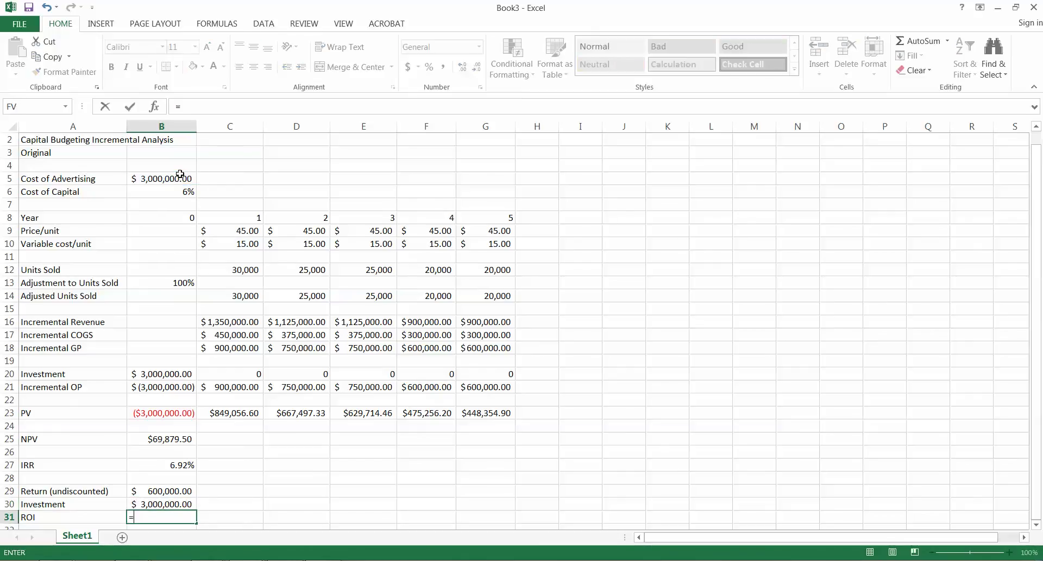
{"action": "key", "text": "Up"}
{"action": "key", "text": "Up"}
{"action": "type", "text": "/"}
{"action": "key", "text": "Up"}
{"action": "key", "text": "Return"}
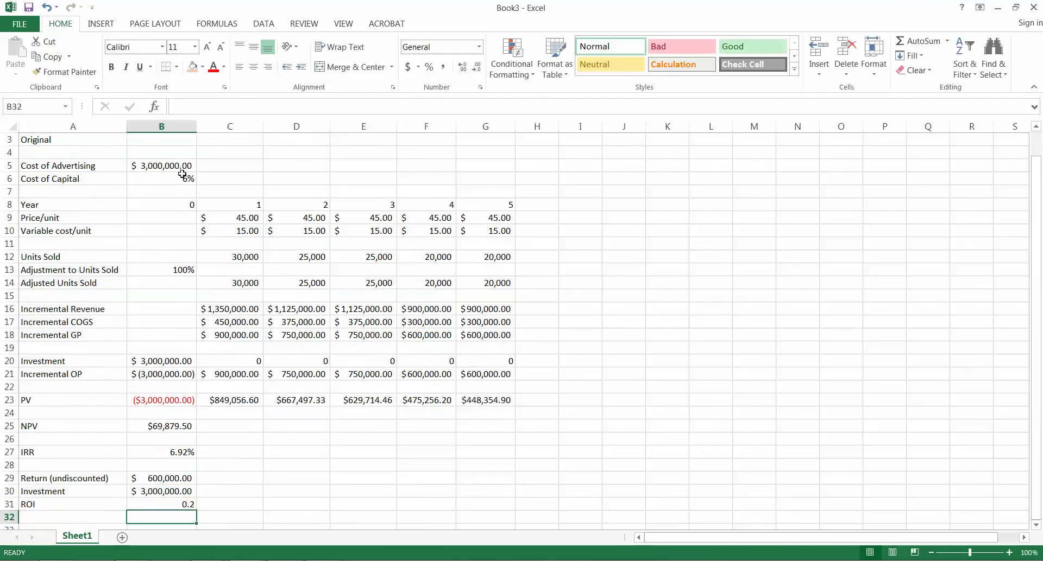
Format the ROI in B31 as a percentage with two decimal places
{"action": "left_click", "coordinate": [199, 504]}
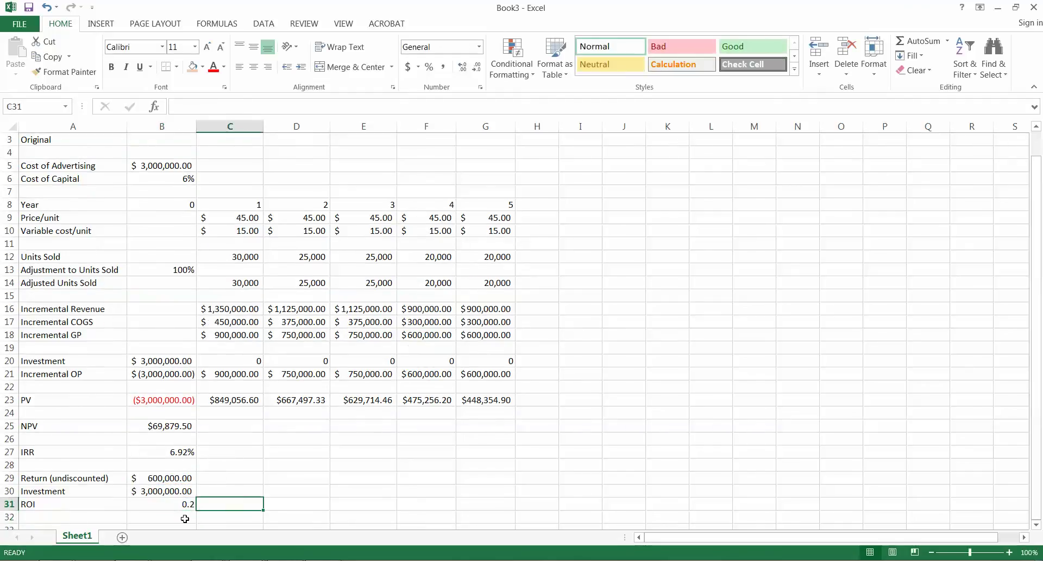
{"action": "left_click", "coordinate": [181, 505]}
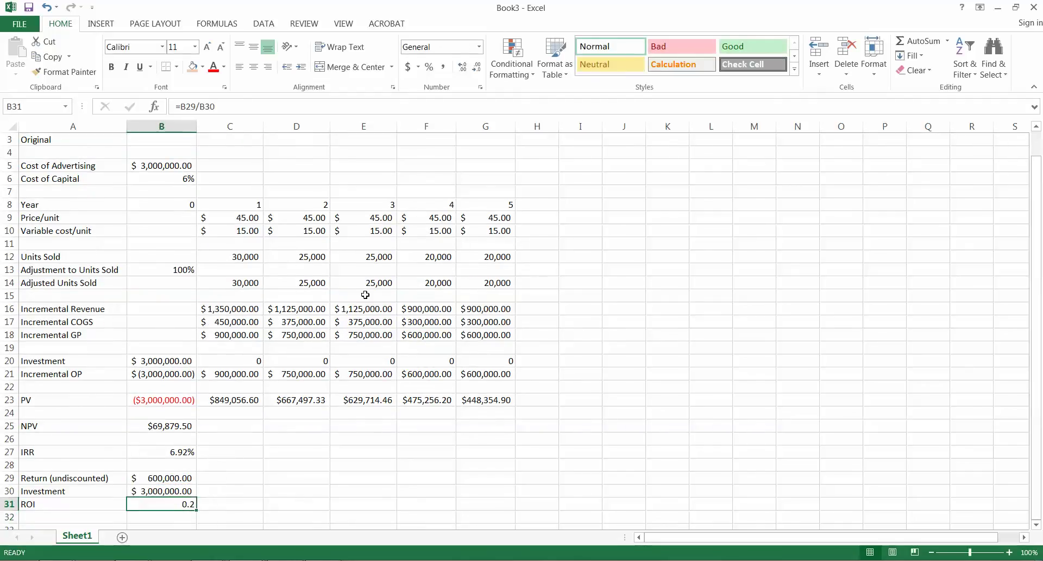
{"action": "left_click", "coordinate": [429, 67]}
{"action": "left_click", "coordinate": [461, 67]}
{"action": "left_click", "coordinate": [461, 67]}
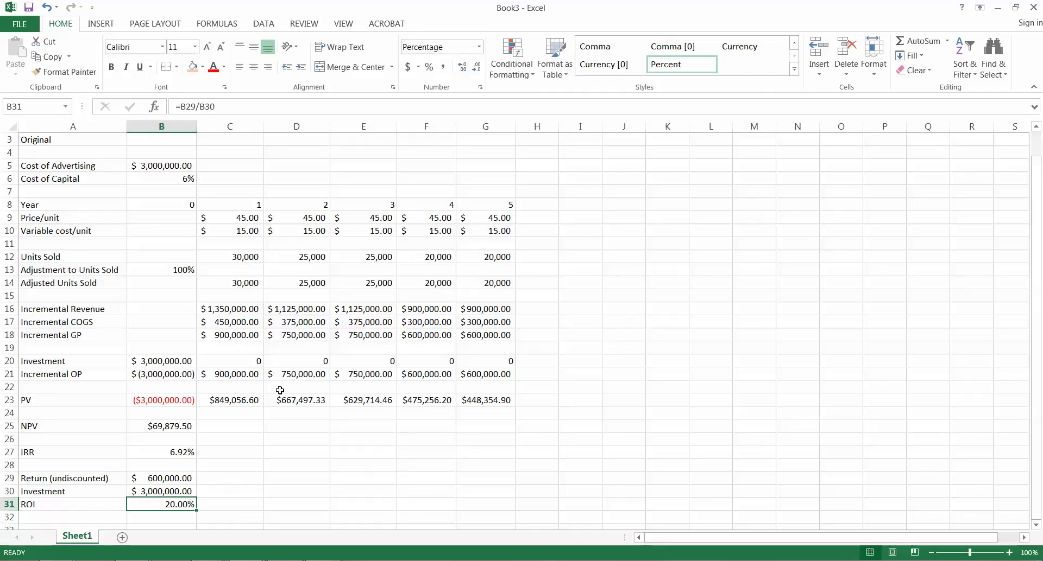
Rename the worksheet Sheet1 as "Original"
{"action": "double_click", "coordinate": [76, 537]}
{"action": "type", "text": "Original"}
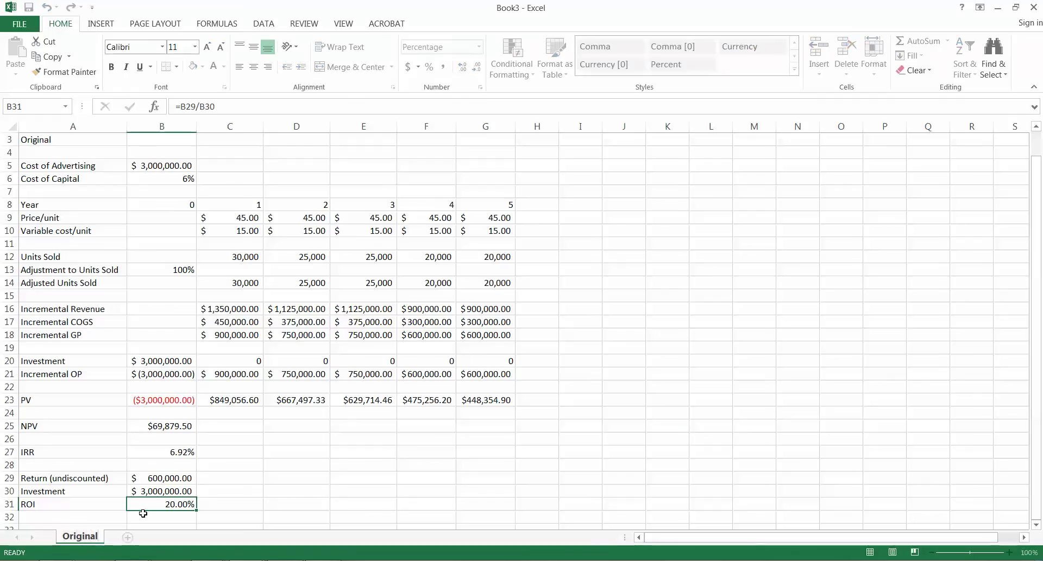